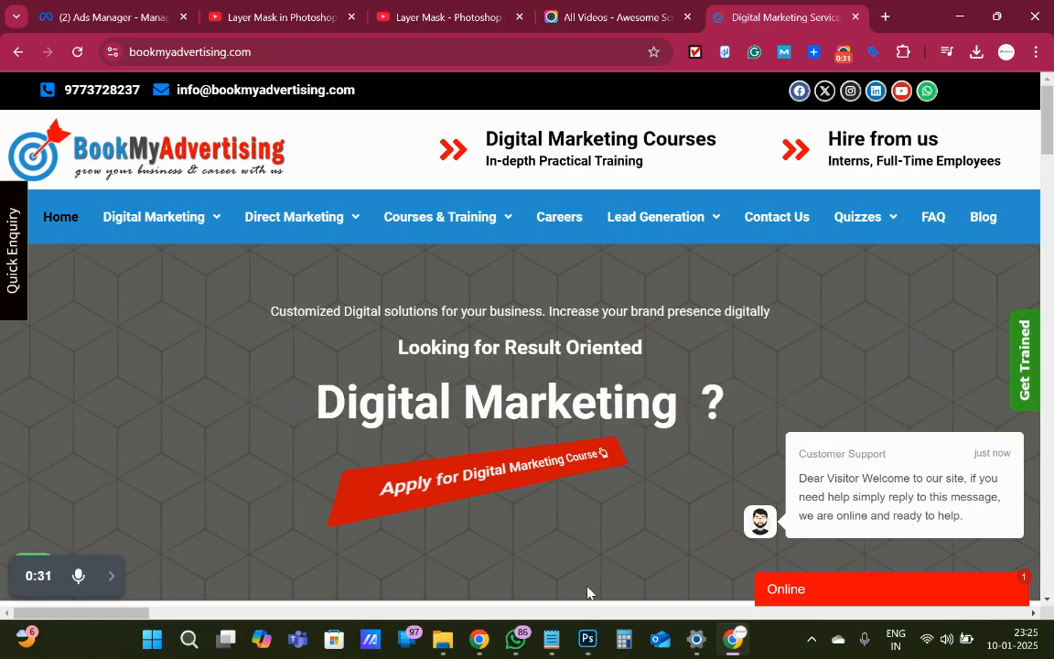
# Switch to Photoshop and open the image wallpaperflare.com_wallpaper (2) from the Downloads folder
pyautogui.moveTo(587, 647)
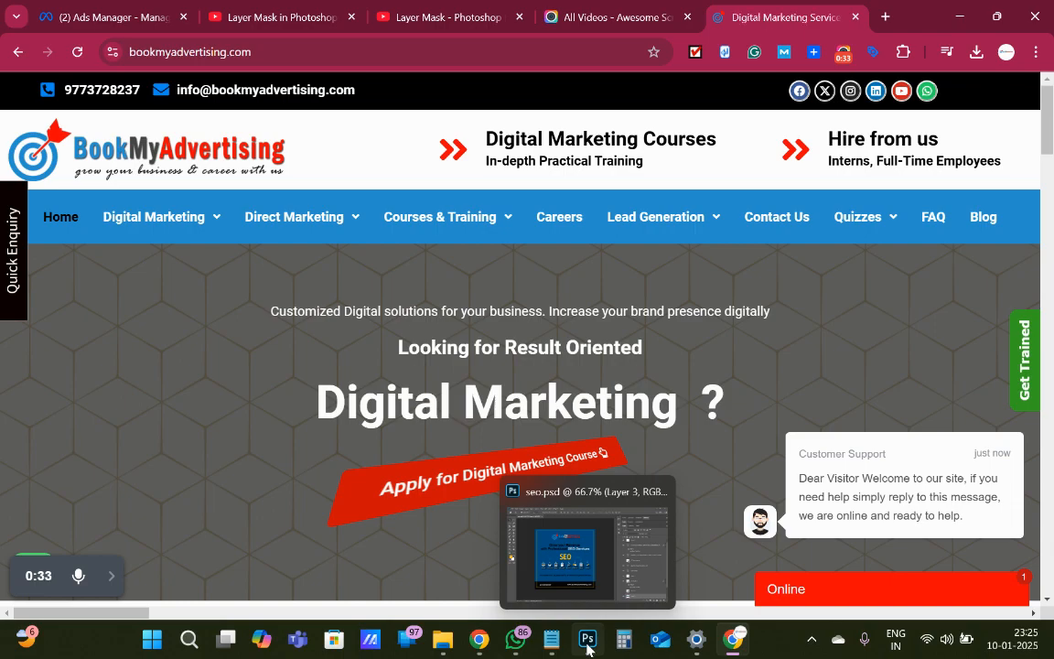
pyautogui.click(530, 572)
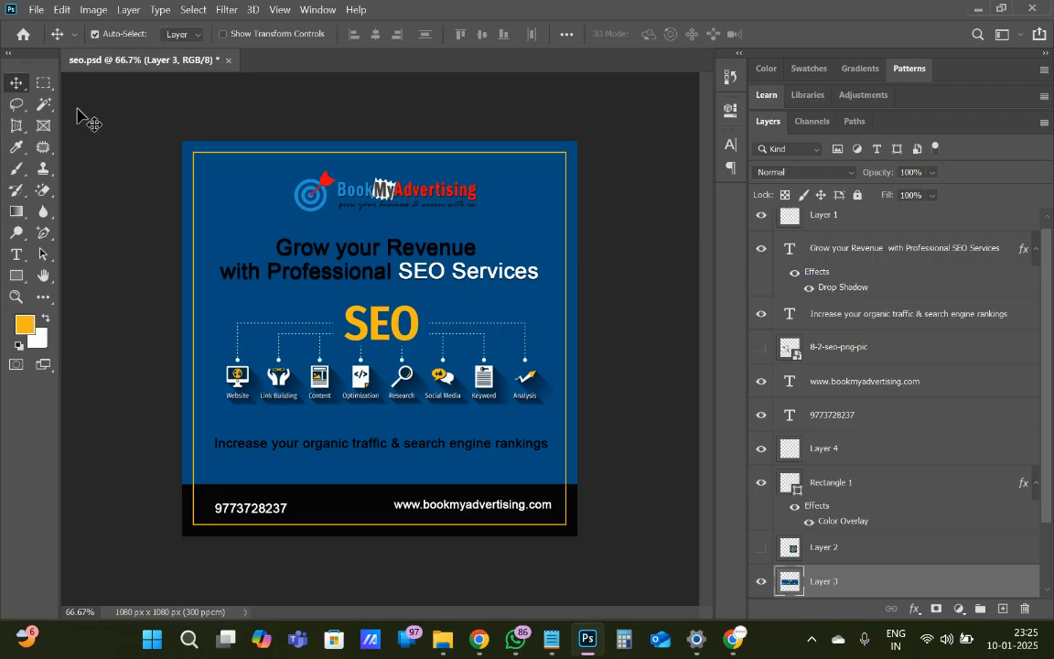
pyautogui.click(37, 11)
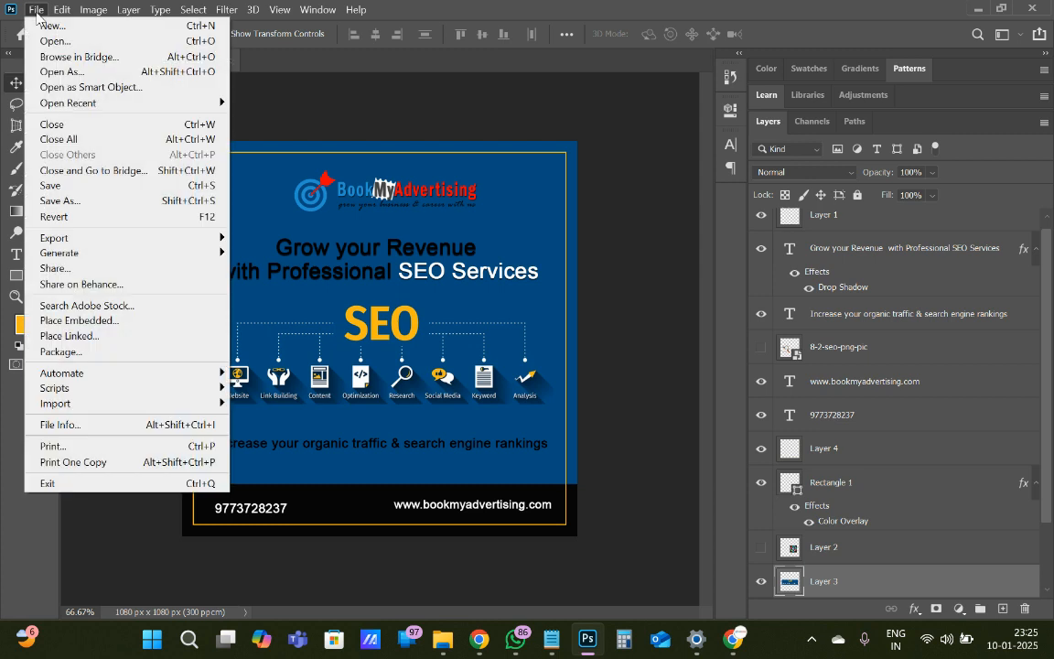
pyautogui.click(73, 43)
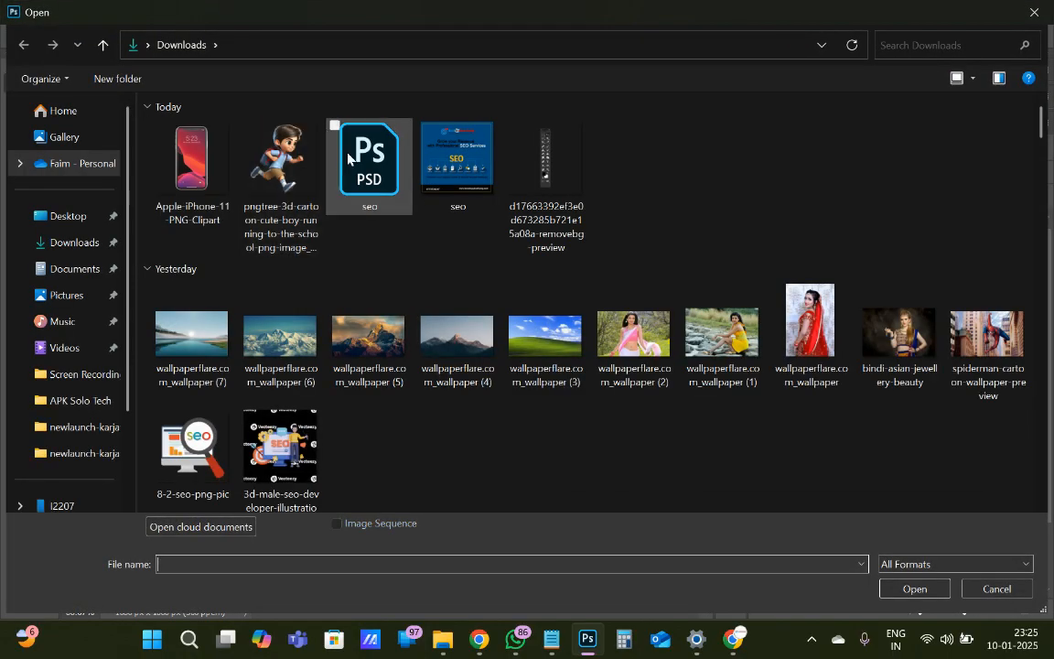
pyautogui.doubleClick(625, 300)
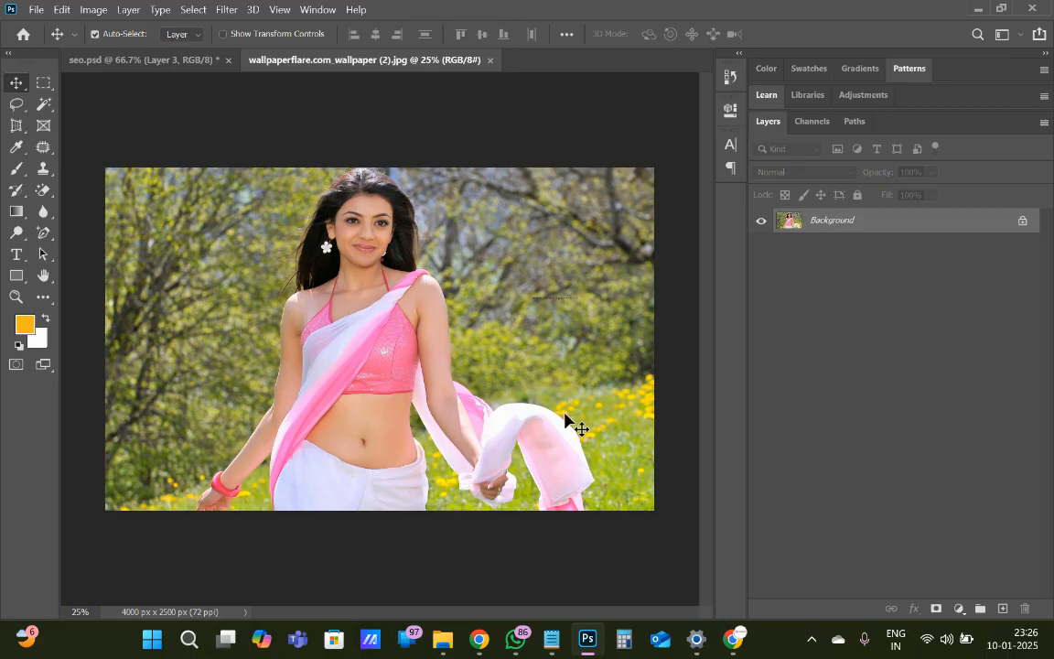
# Unlock the Background layer and duplicate it, leaving the original lower layer selected
pyautogui.click(1022, 220)
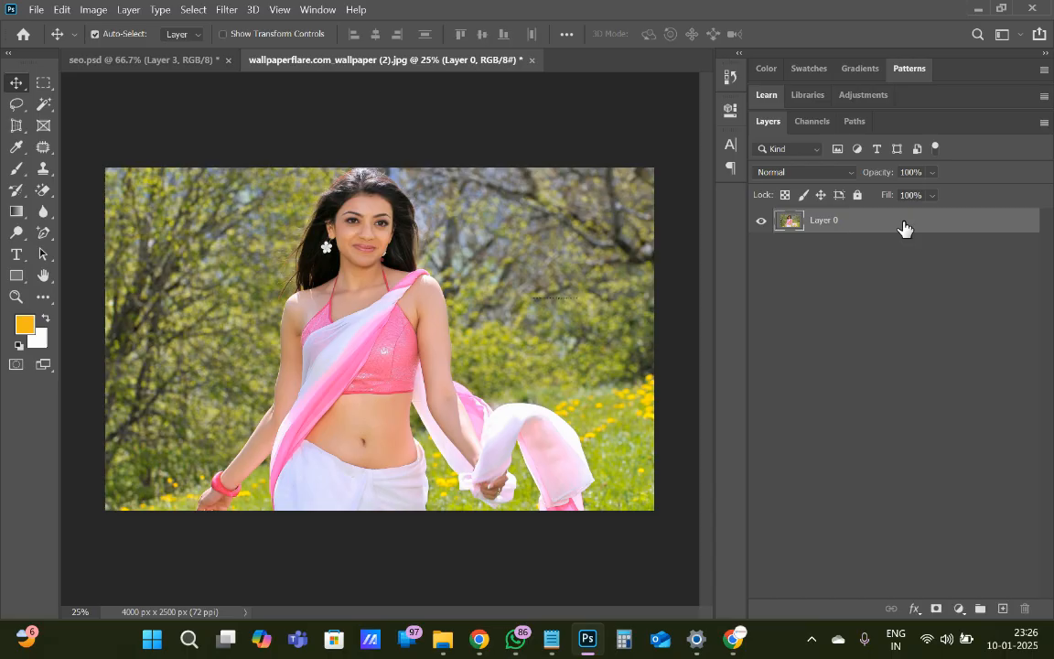
pyautogui.hotkey('ctrl', 'j')
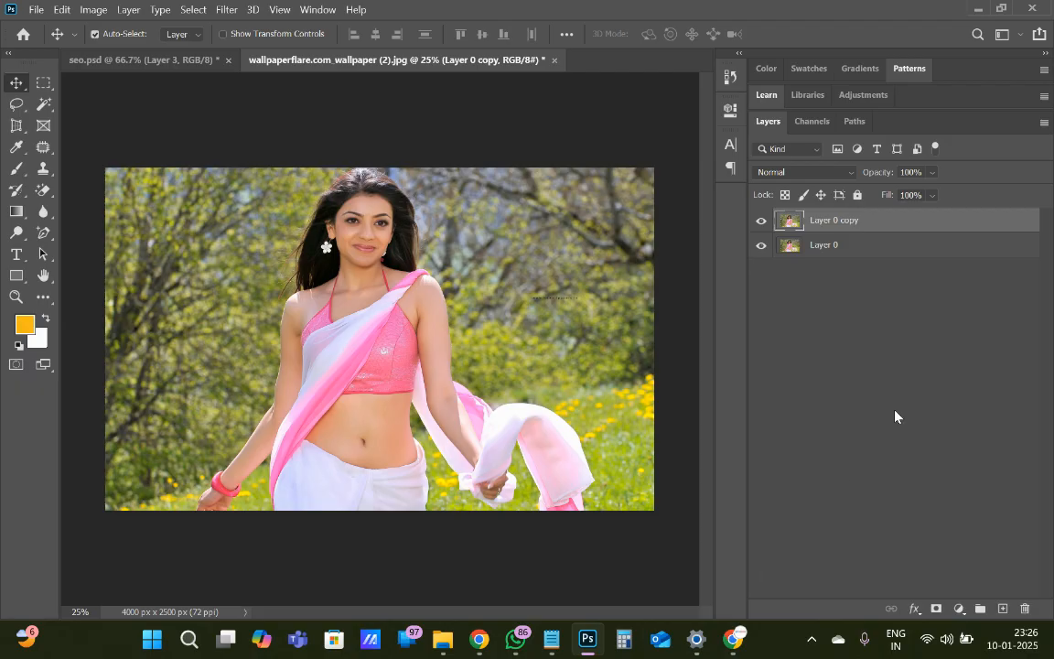
pyautogui.click(880, 258)
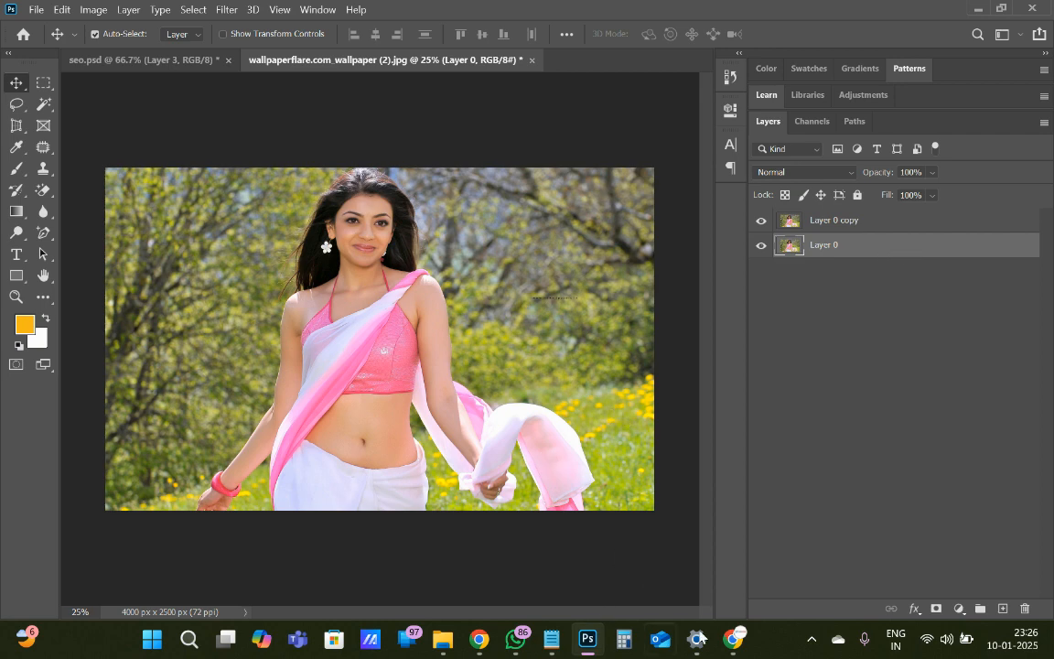
pyautogui.click(738, 641)
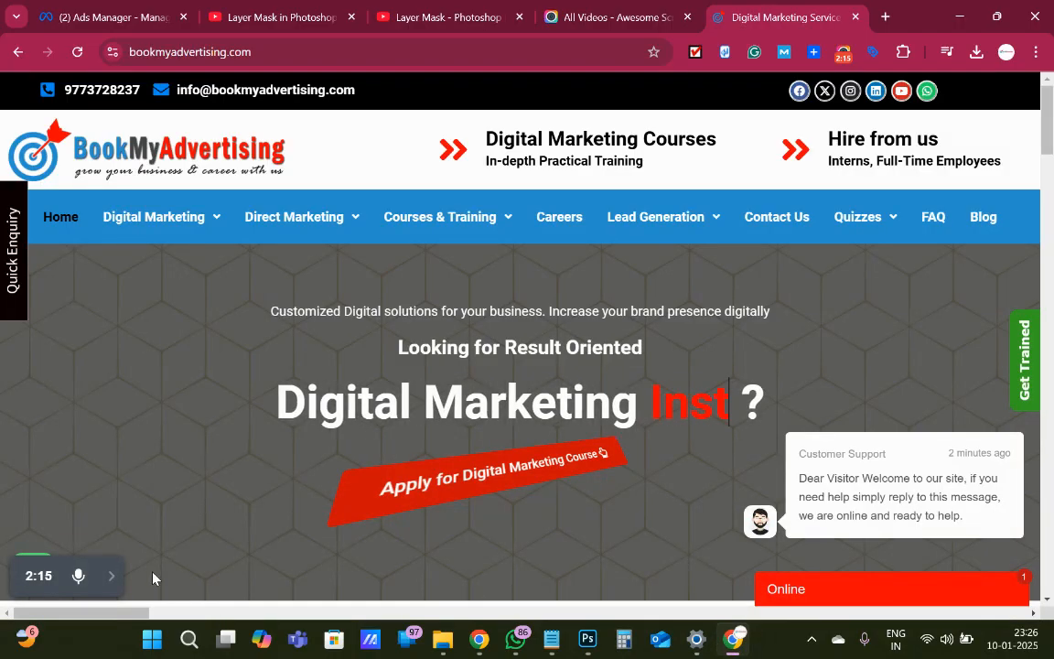
pyautogui.moveTo(96, 578)
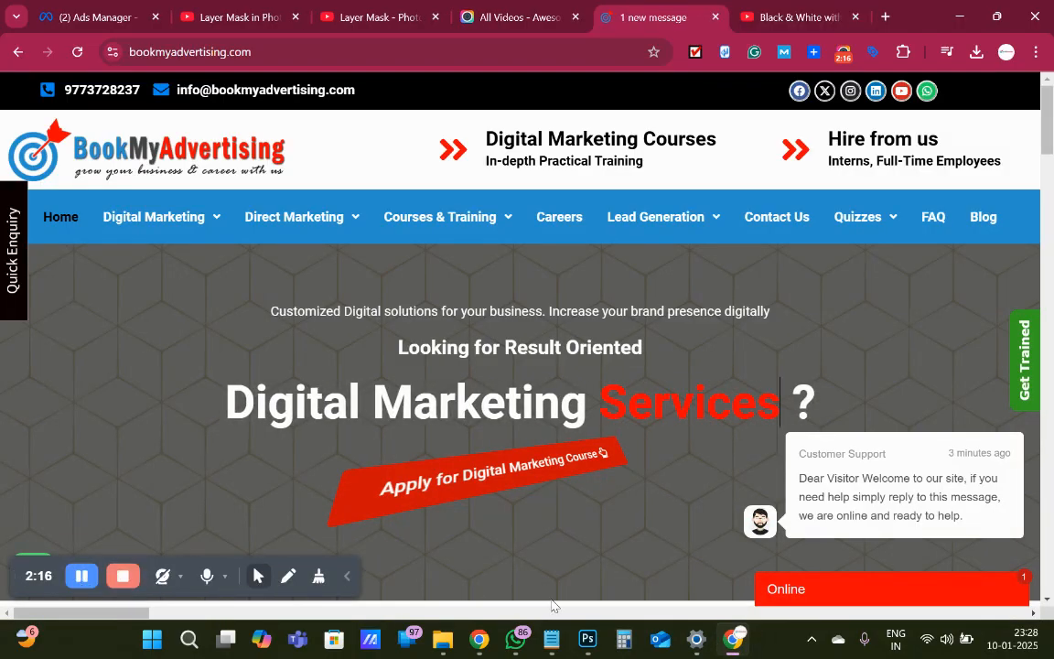
pyautogui.click(588, 640)
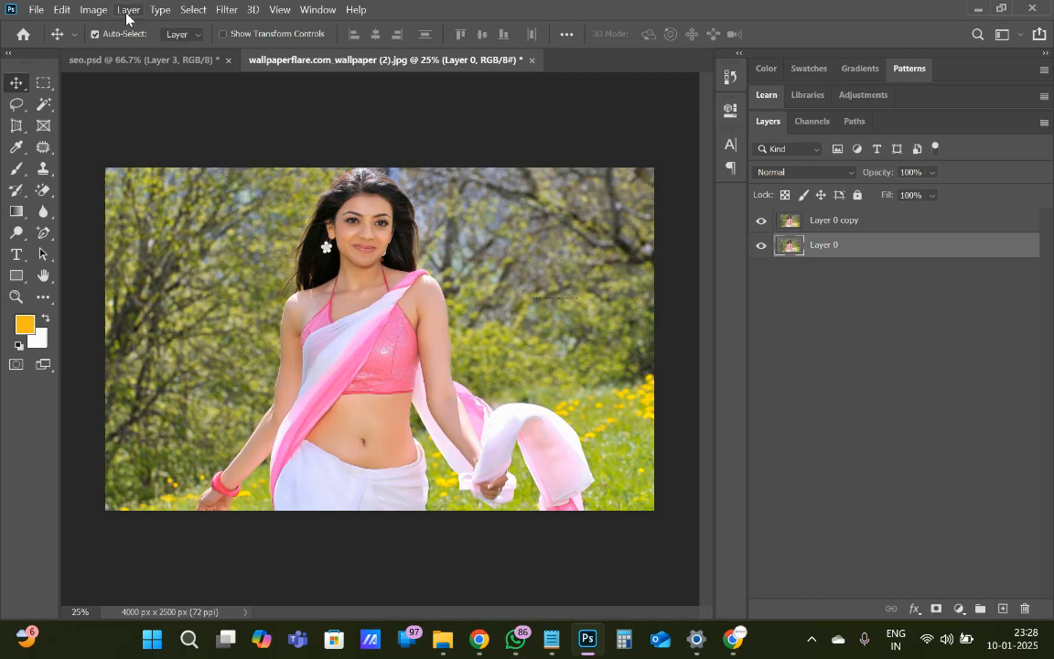
# Apply a Black & White adjustment with the Default preset to Layer 0
pyautogui.click(95, 10)
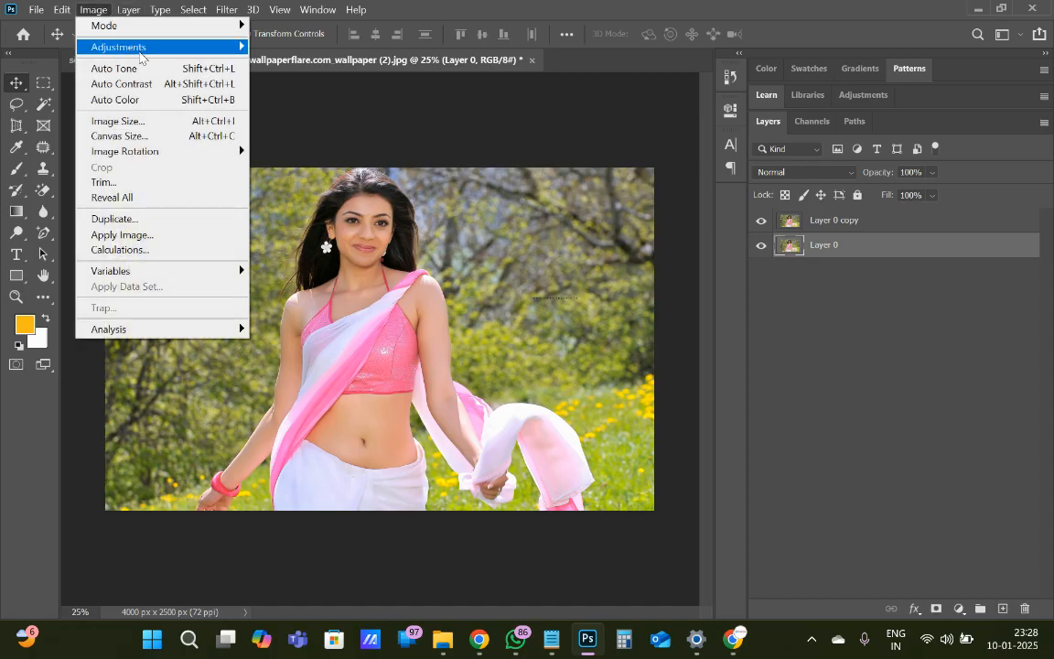
pyautogui.moveTo(132, 48)
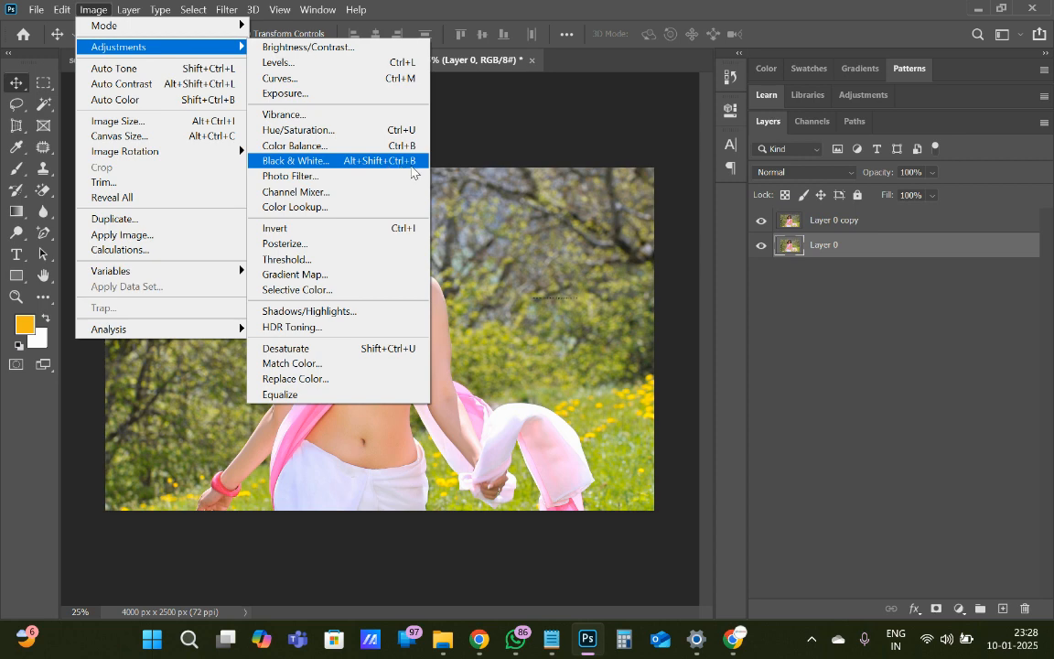
pyautogui.click(411, 166)
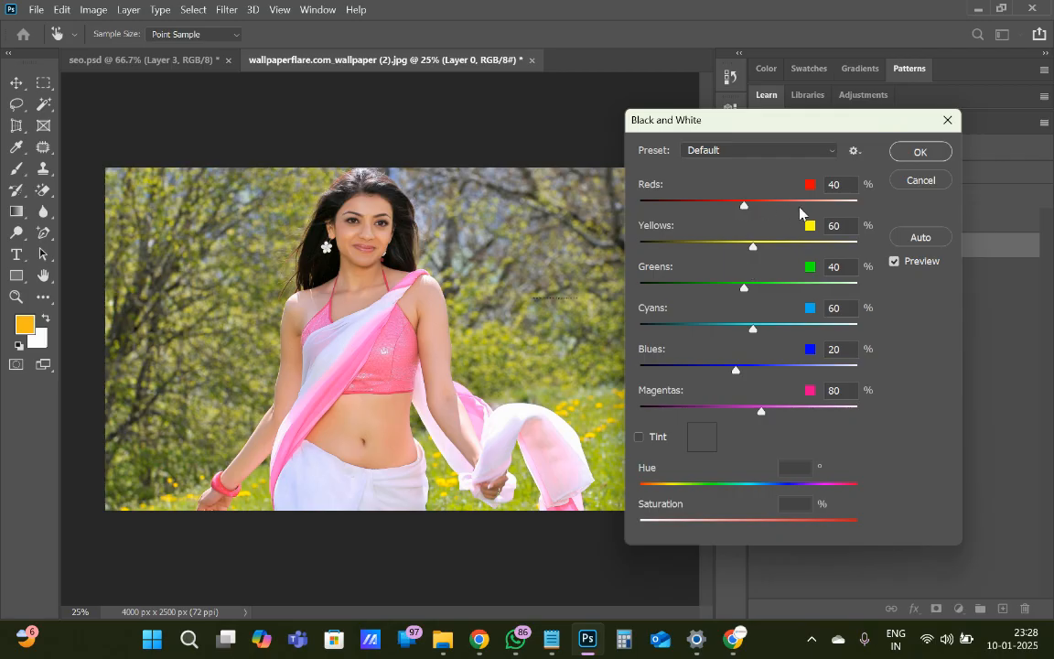
pyautogui.click(902, 154)
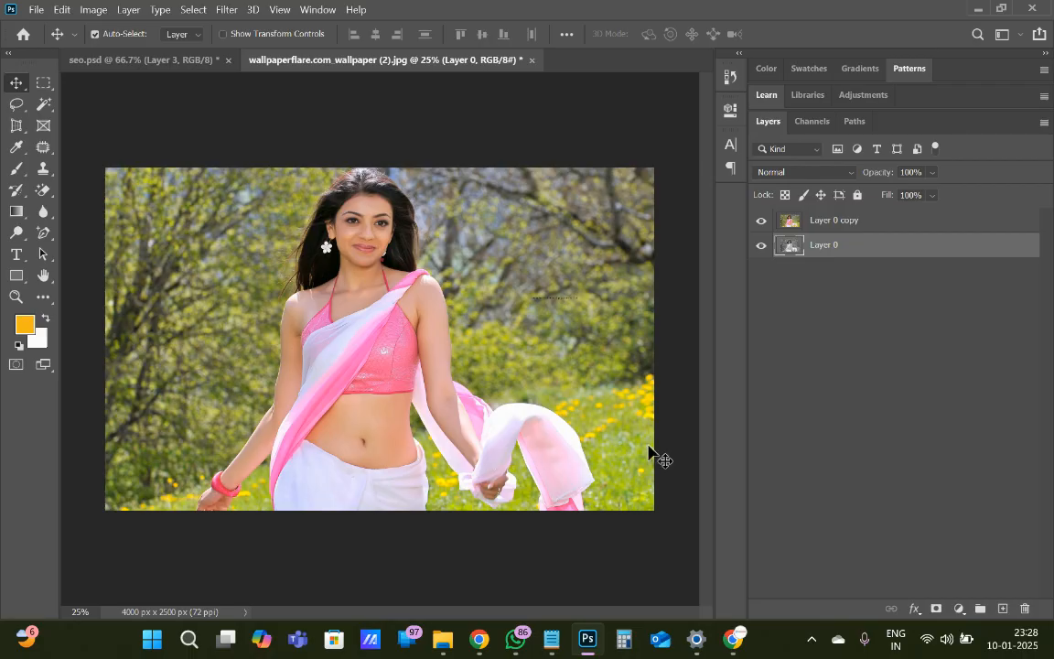
# Add a layer mask to Layer 0 copy and invert the mask to black
pyautogui.click(861, 226)
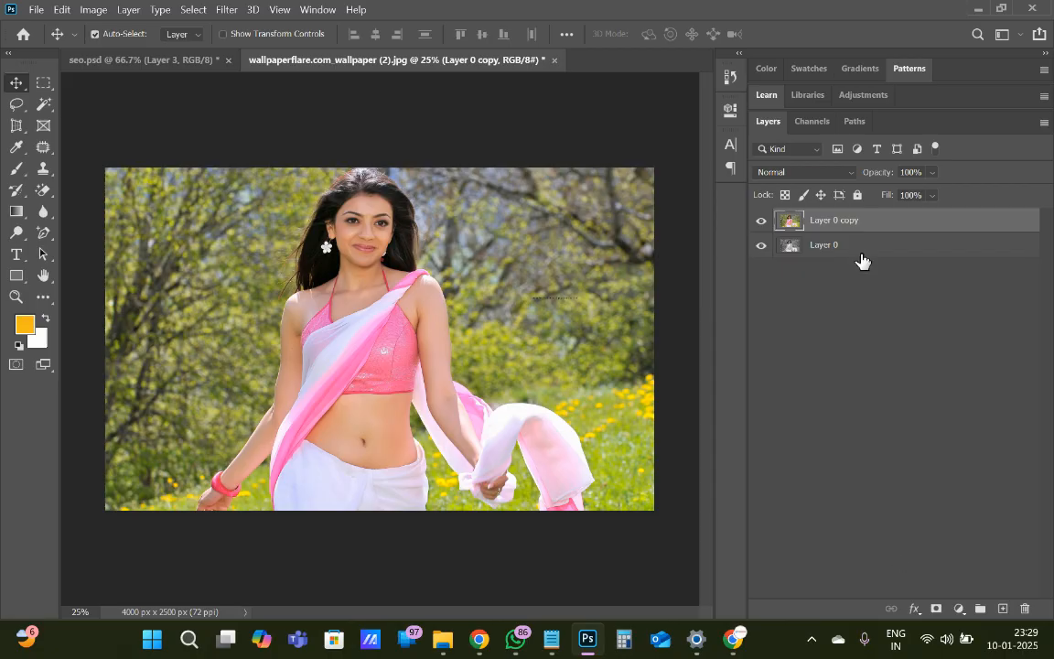
pyautogui.click(936, 610)
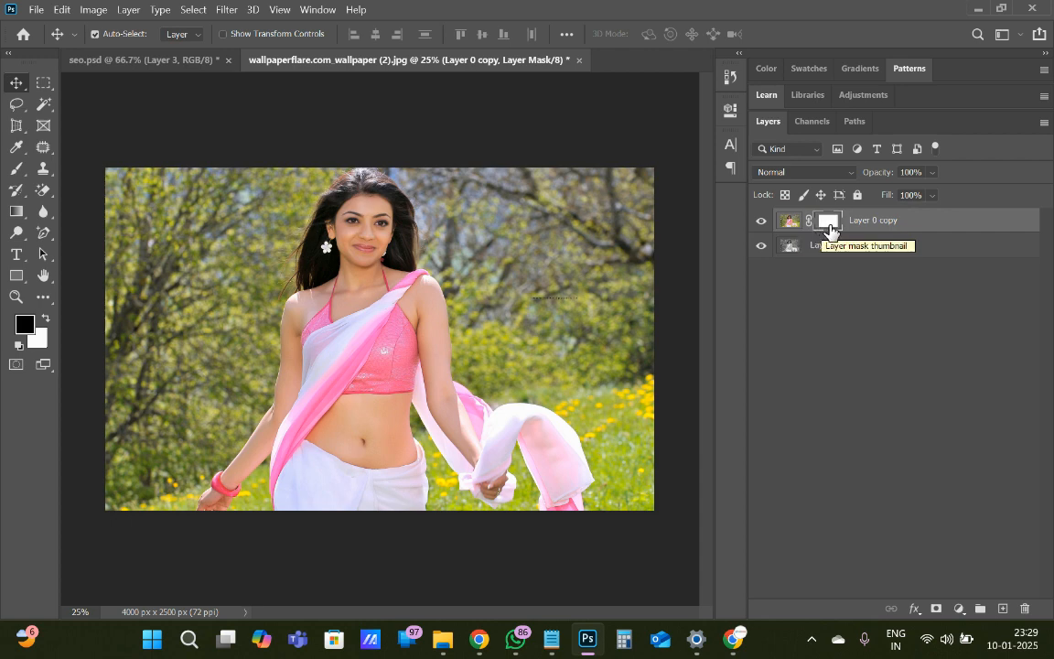
pyautogui.click(760, 247)
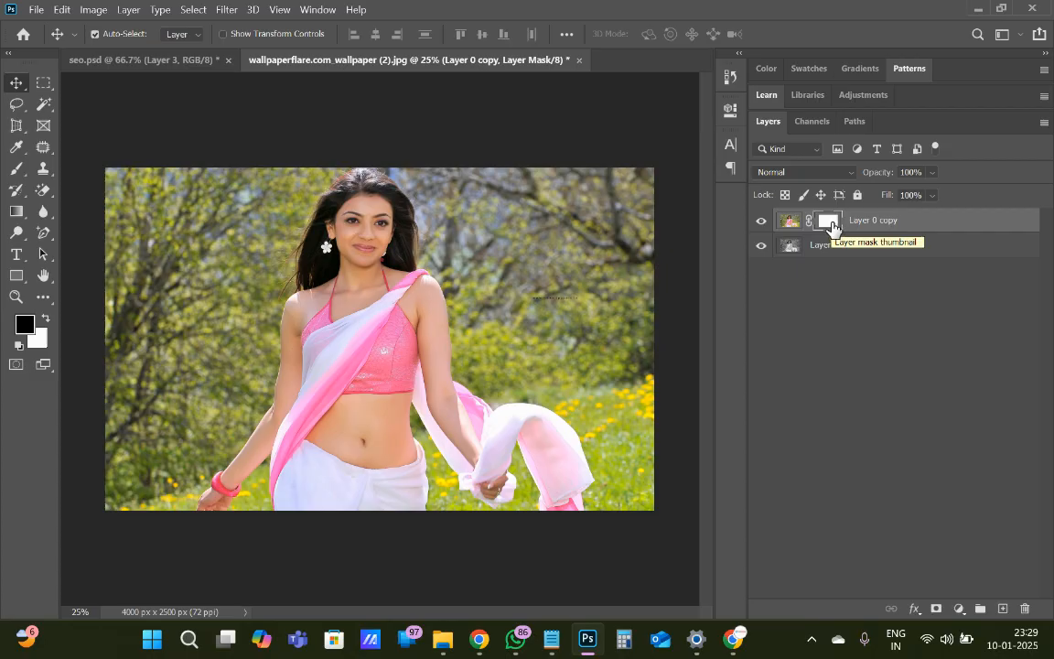
pyautogui.moveTo(831, 226); pyautogui.dragTo(834, 227)
pyautogui.hotkey('ctrl', 'i')
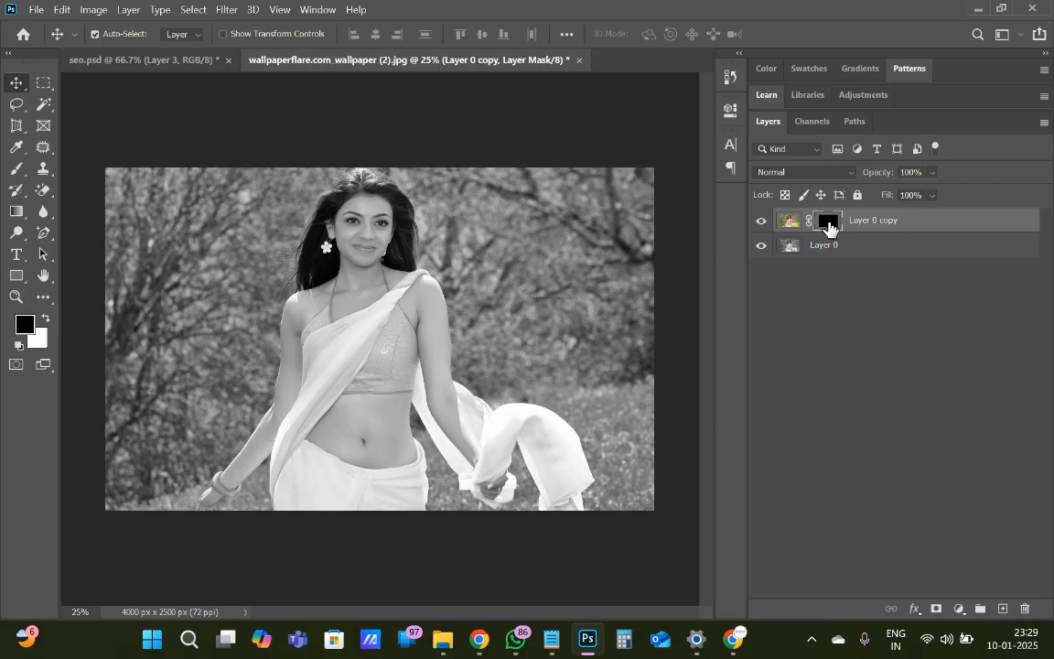
# View the properties of Layer 0 copy's mask and collapse them again
pyautogui.doubleClick(830, 227)
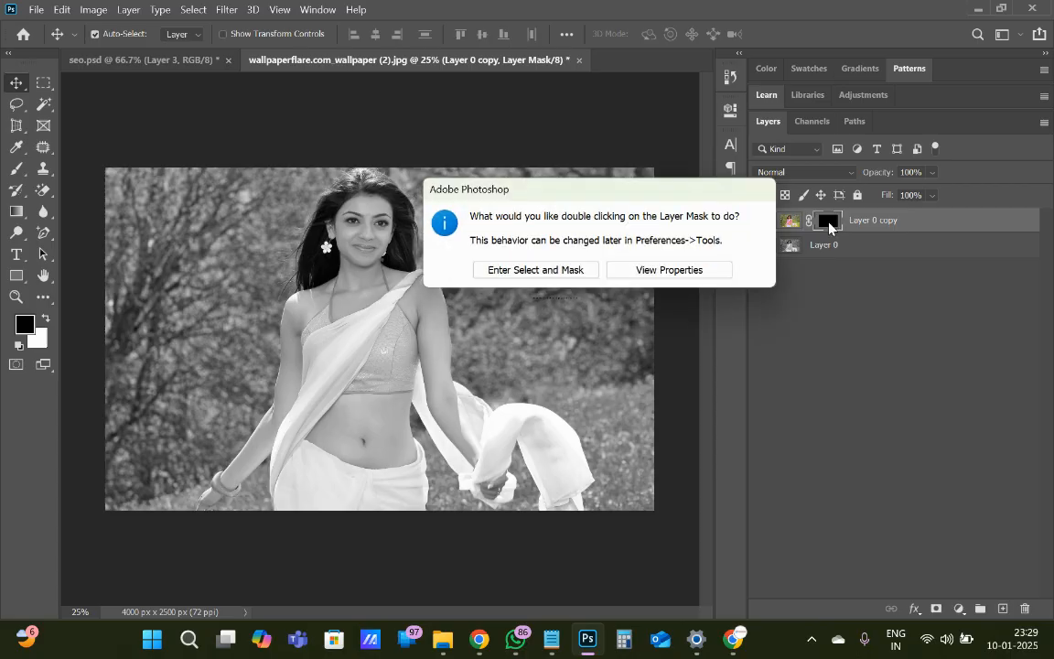
pyautogui.click(704, 271)
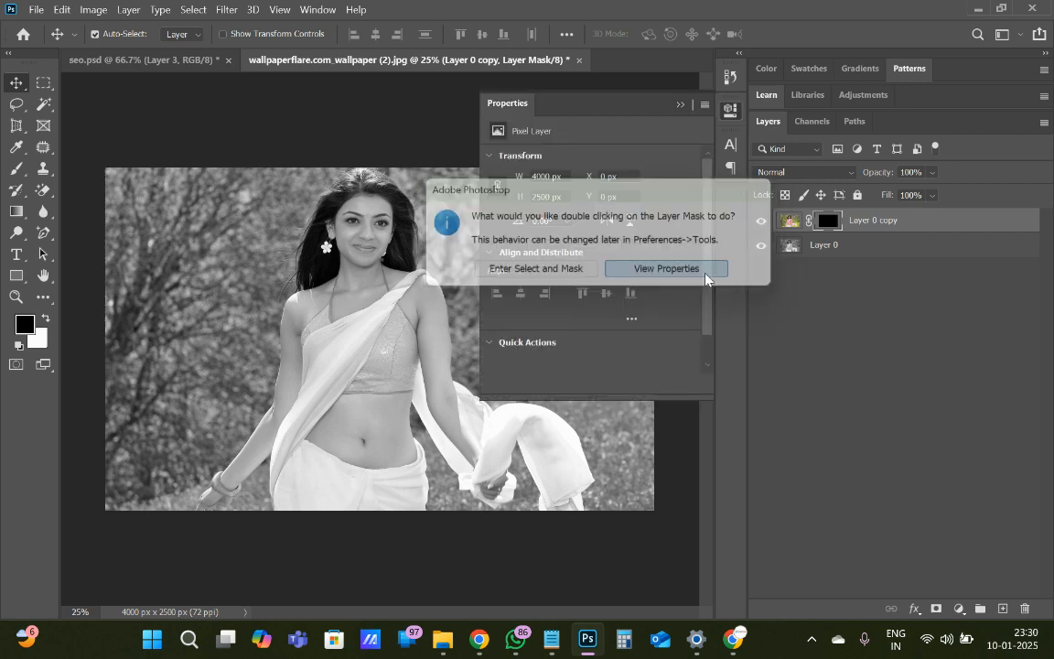
pyautogui.click(680, 107)
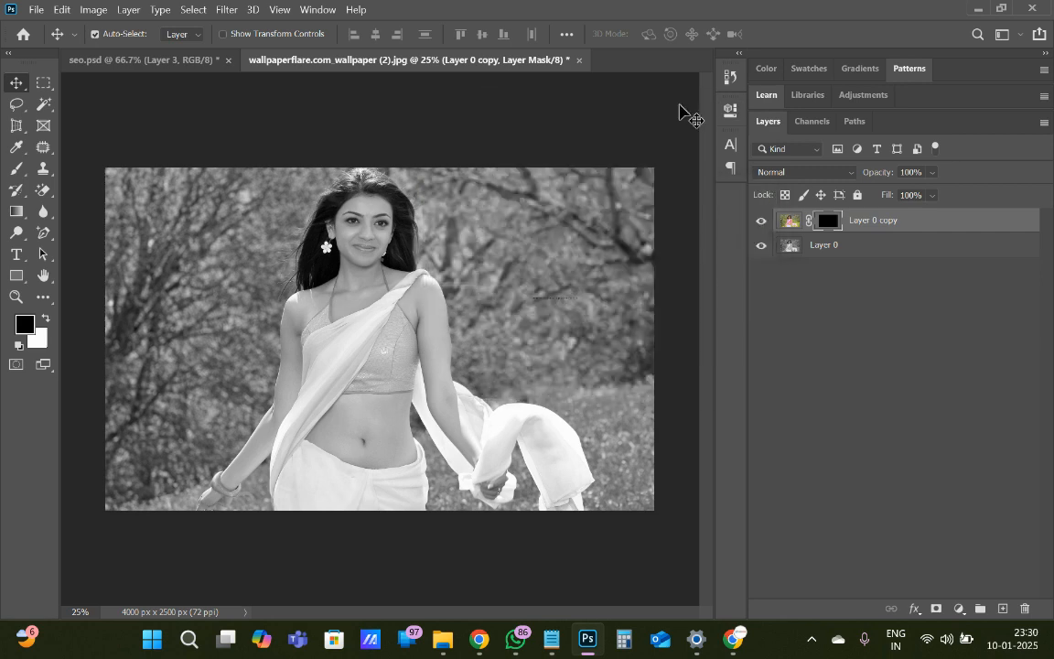
# Choose the Brush tool and set the brush size to 259 px for painting on the mask
pyautogui.click(15, 172)
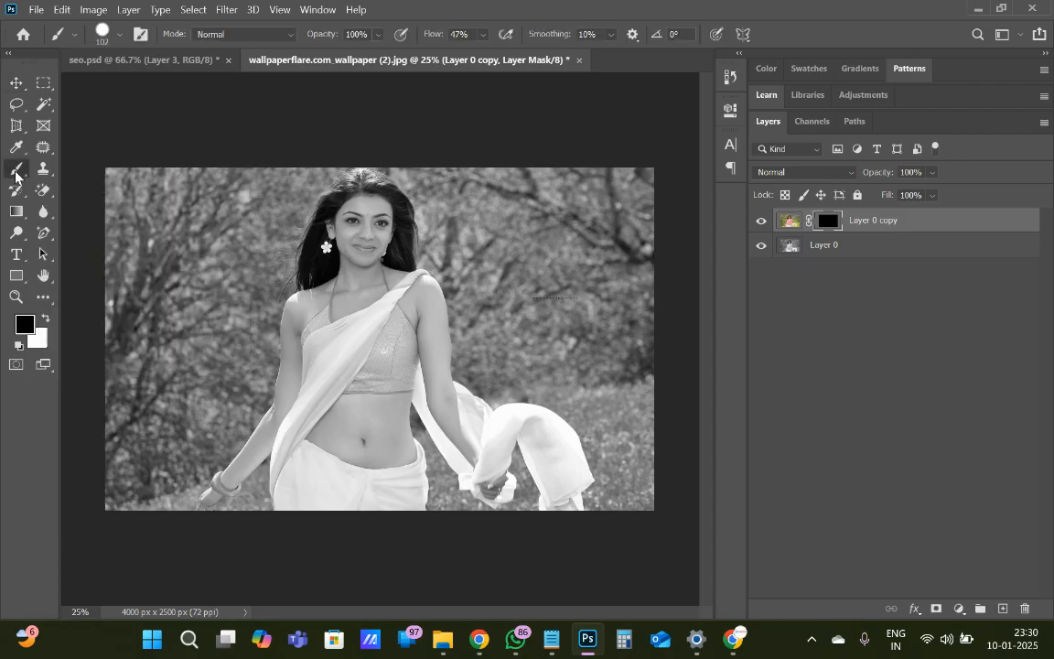
pyautogui.rightClick(367, 319)
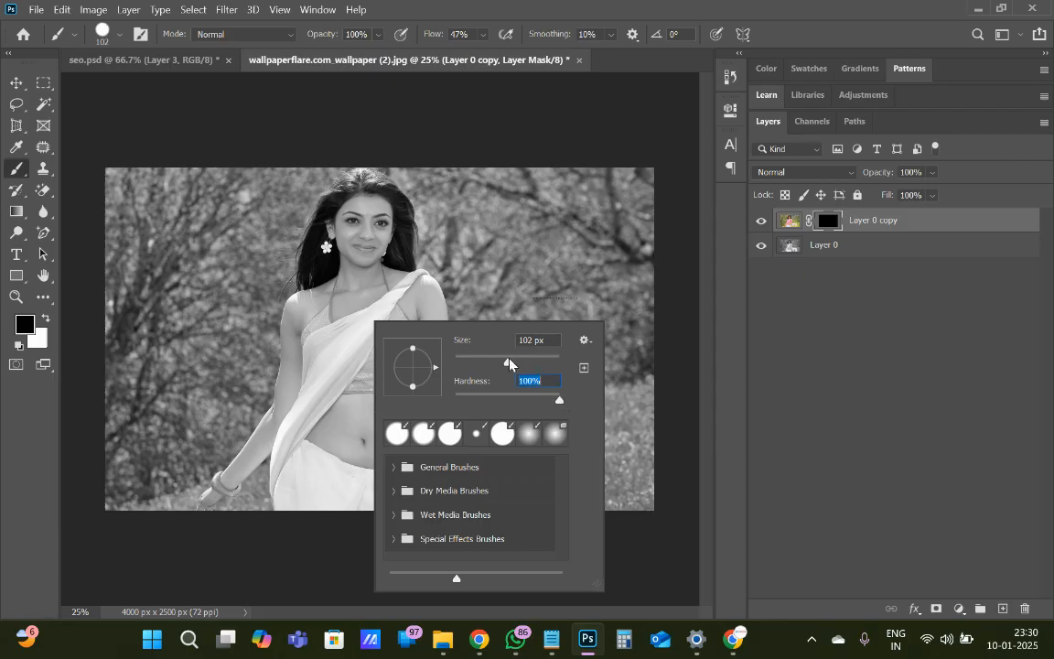
pyautogui.moveTo(508, 364); pyautogui.dragTo(511, 364)
pyautogui.click(537, 361)
pyautogui.click(348, 352)
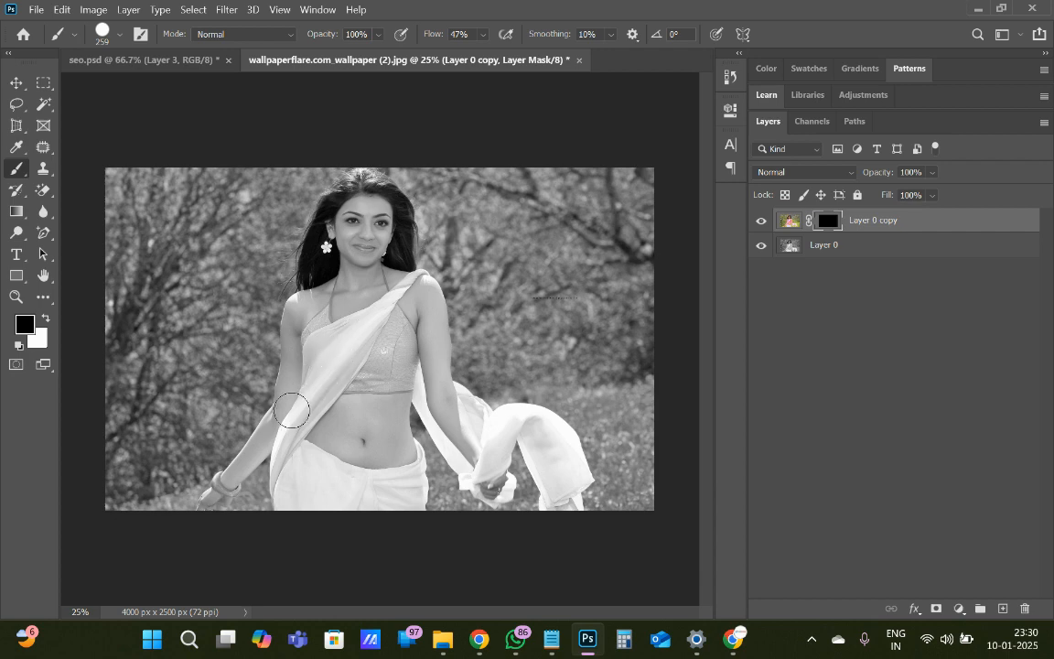
pyautogui.click(732, 641)
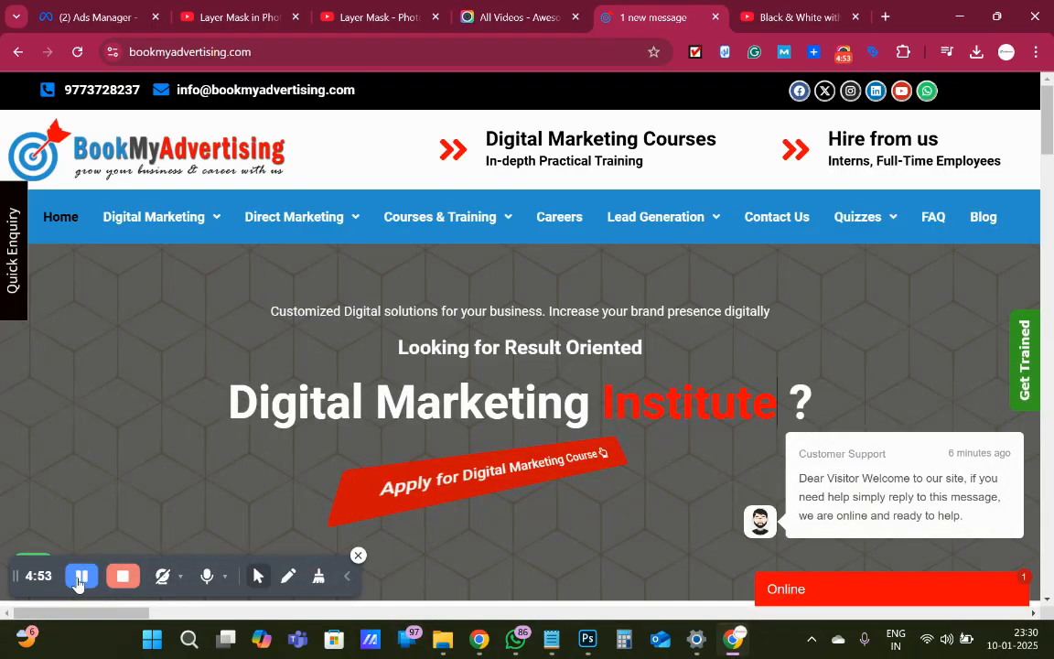
pyautogui.click(589, 648)
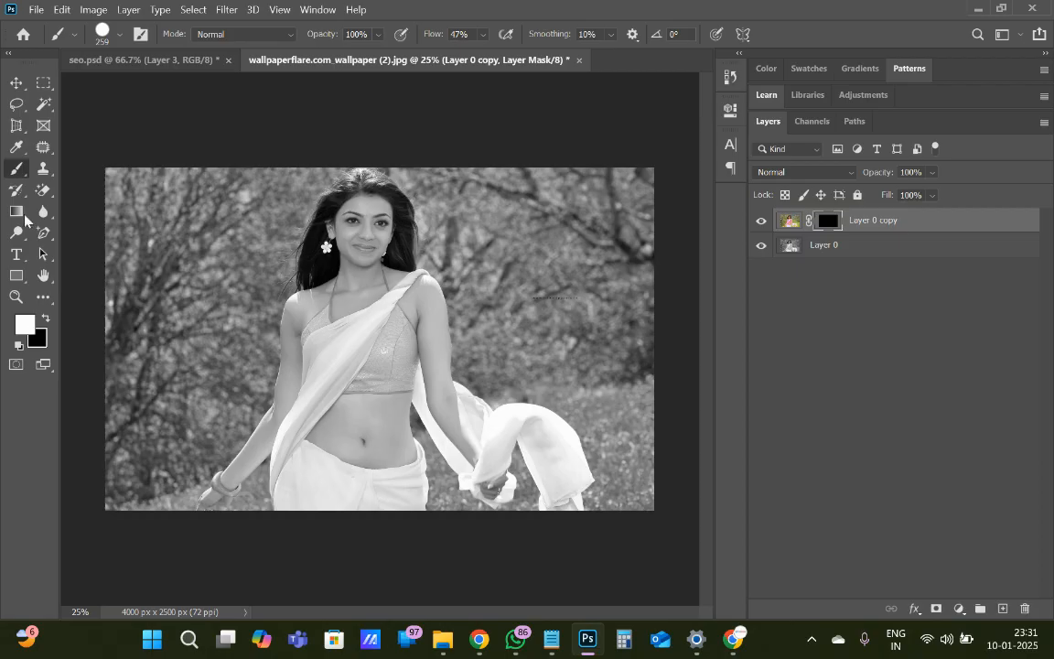
# Paint white on Layer 0 copy's mask over the sari drape, the flowing cloth and the blouse to restore their colour
pyautogui.click(338, 353)
pyautogui.moveTo(338, 353)
pyautogui.mouseDown()
pyautogui.moveTo(300, 407)
pyautogui.moveTo(376, 314)
pyautogui.moveTo(341, 353)
pyautogui.moveTo(319, 339)
pyautogui.moveTo(328, 376)
pyautogui.moveTo(289, 438)
pyautogui.moveTo(291, 501)
pyautogui.moveTo(291, 480)
pyautogui.moveTo(334, 489)
pyautogui.moveTo(301, 464)
pyautogui.moveTo(351, 498)
pyautogui.moveTo(297, 490)
pyautogui.moveTo(306, 461)
pyautogui.moveTo(413, 489)
pyautogui.moveTo(418, 481)
pyautogui.moveTo(359, 509)
pyautogui.moveTo(290, 500)
pyautogui.moveTo(294, 438)
pyautogui.moveTo(362, 332)
pyautogui.mouseUp()
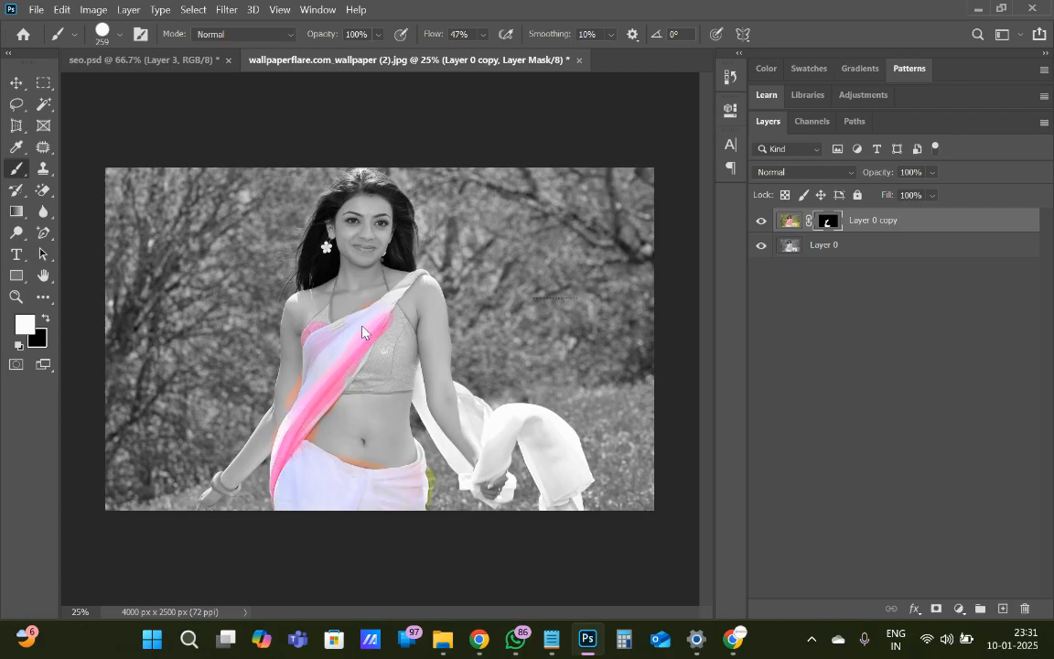
pyautogui.moveTo(538, 433)
pyautogui.mouseDown()
pyautogui.moveTo(568, 487)
pyautogui.moveTo(549, 457)
pyautogui.moveTo(586, 476)
pyautogui.moveTo(541, 423)
pyautogui.moveTo(516, 418)
pyautogui.moveTo(487, 465)
pyautogui.moveTo(472, 400)
pyautogui.moveTo(490, 428)
pyautogui.moveTo(429, 411)
pyautogui.moveTo(435, 455)
pyautogui.moveTo(461, 486)
pyautogui.moveTo(438, 441)
pyautogui.moveTo(473, 500)
pyautogui.moveTo(509, 509)
pyautogui.moveTo(530, 488)
pyautogui.moveTo(518, 441)
pyautogui.moveTo(553, 455)
pyautogui.moveTo(586, 502)
pyautogui.moveTo(535, 434)
pyautogui.moveTo(496, 427)
pyautogui.mouseUp()
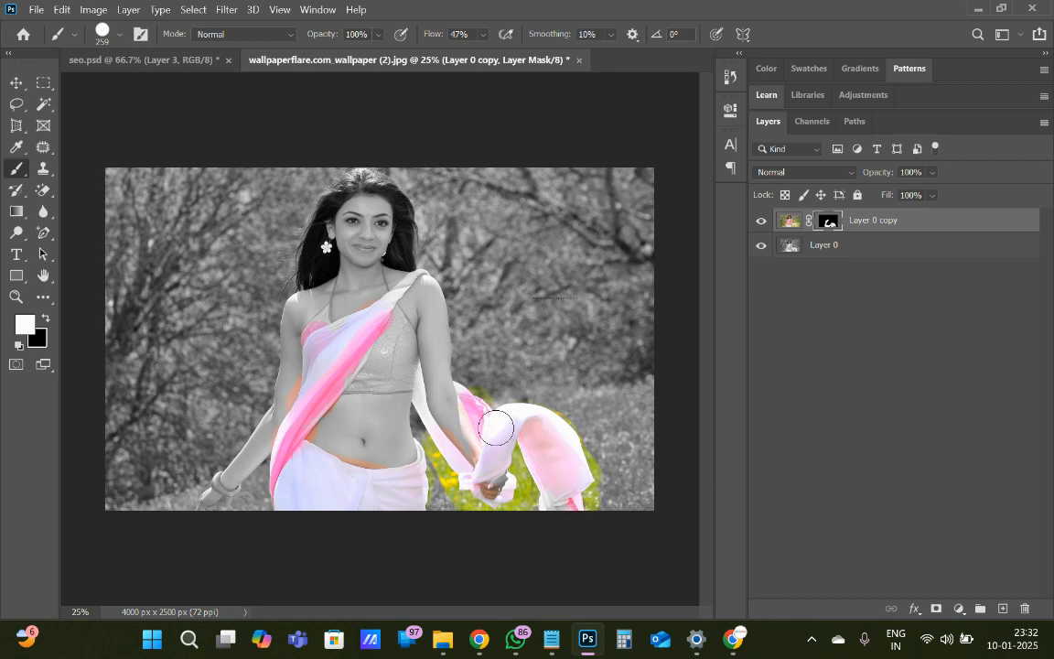
pyautogui.moveTo(389, 340)
pyautogui.mouseDown()
pyautogui.moveTo(389, 326)
pyautogui.moveTo(355, 321)
pyautogui.moveTo(326, 335)
pyautogui.moveTo(399, 343)
pyautogui.moveTo(361, 307)
pyautogui.moveTo(311, 334)
pyautogui.moveTo(399, 374)
pyautogui.moveTo(359, 327)
pyautogui.moveTo(407, 375)
pyautogui.moveTo(348, 316)
pyautogui.moveTo(325, 331)
pyautogui.moveTo(348, 344)
pyautogui.moveTo(383, 323)
pyautogui.moveTo(315, 375)
pyautogui.moveTo(292, 448)
pyautogui.moveTo(294, 483)
pyautogui.moveTo(384, 508)
pyautogui.mouseUp()
# Reduce the brush size to 69 px and paint white on the mask over the blouse edges, shoulder drape and bracelet
pyautogui.rightClick(384, 508)
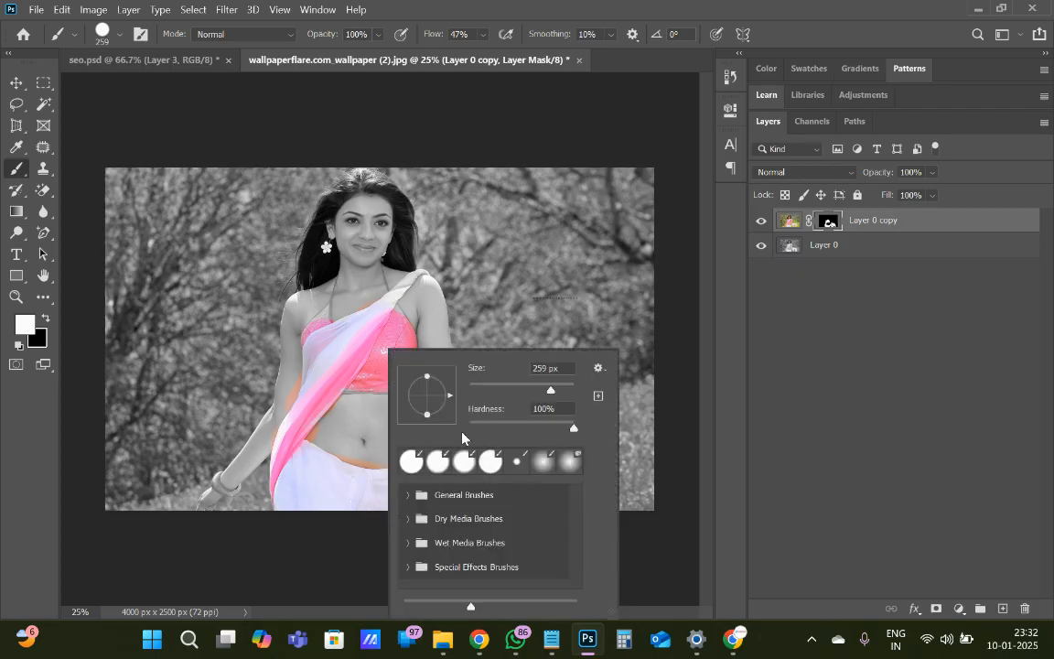
pyautogui.click(491, 390)
pyautogui.click(381, 320)
pyautogui.rightClick(382, 320)
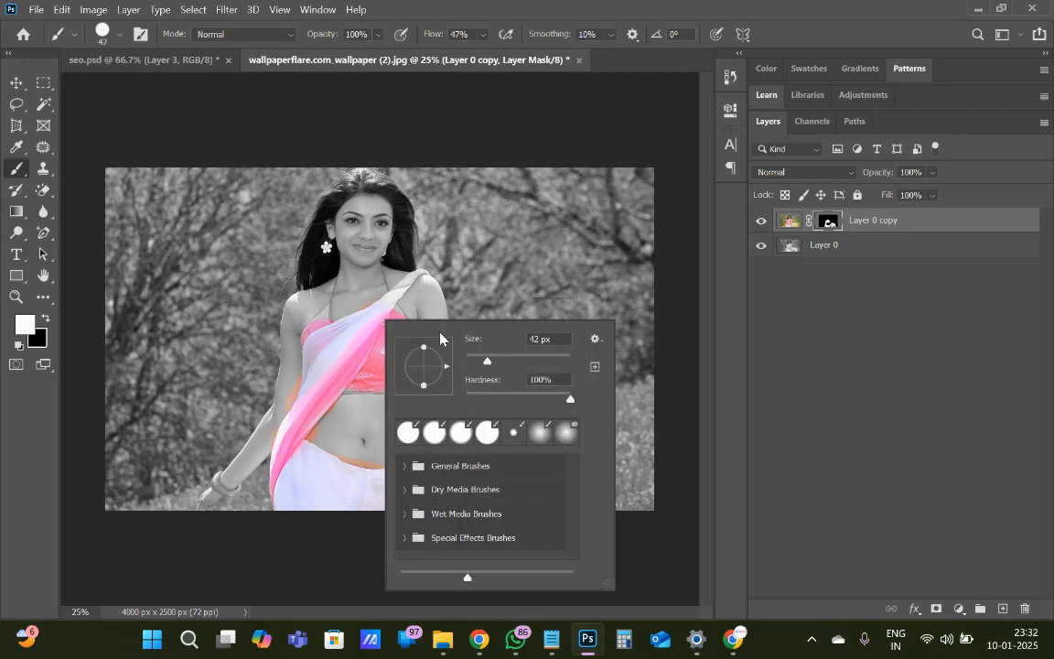
pyautogui.click(502, 359)
pyautogui.click(388, 306)
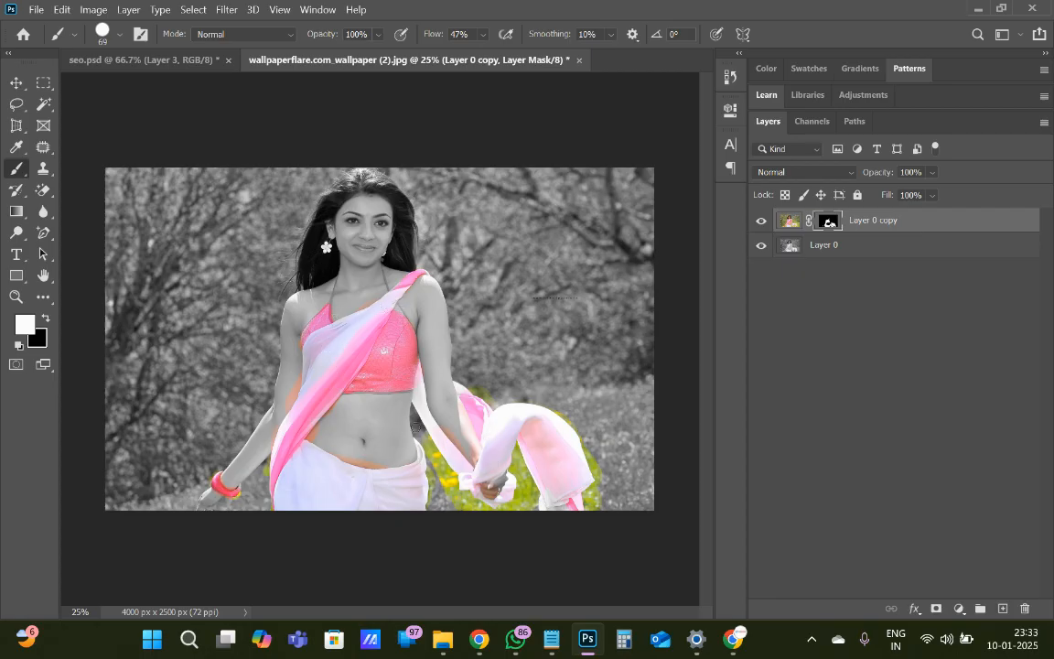
# Paint white on the mask over the remaining grey areas at the blouse's upper edge and along its lower hem
pyautogui.scroll(4, 388, 375)
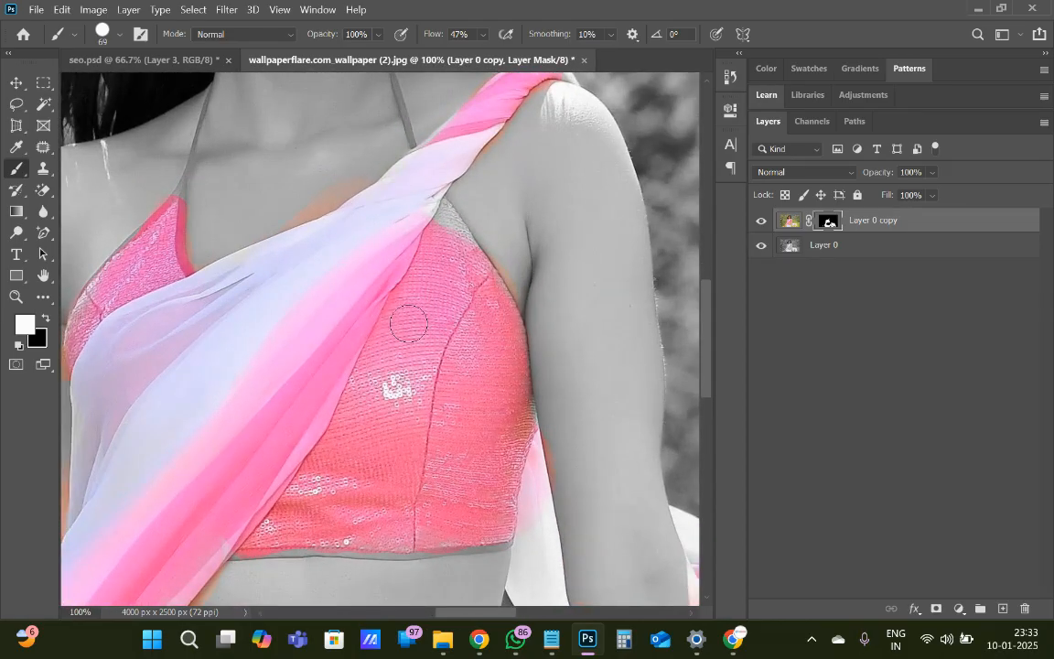
pyautogui.moveTo(433, 198); pyautogui.dragTo(457, 229)
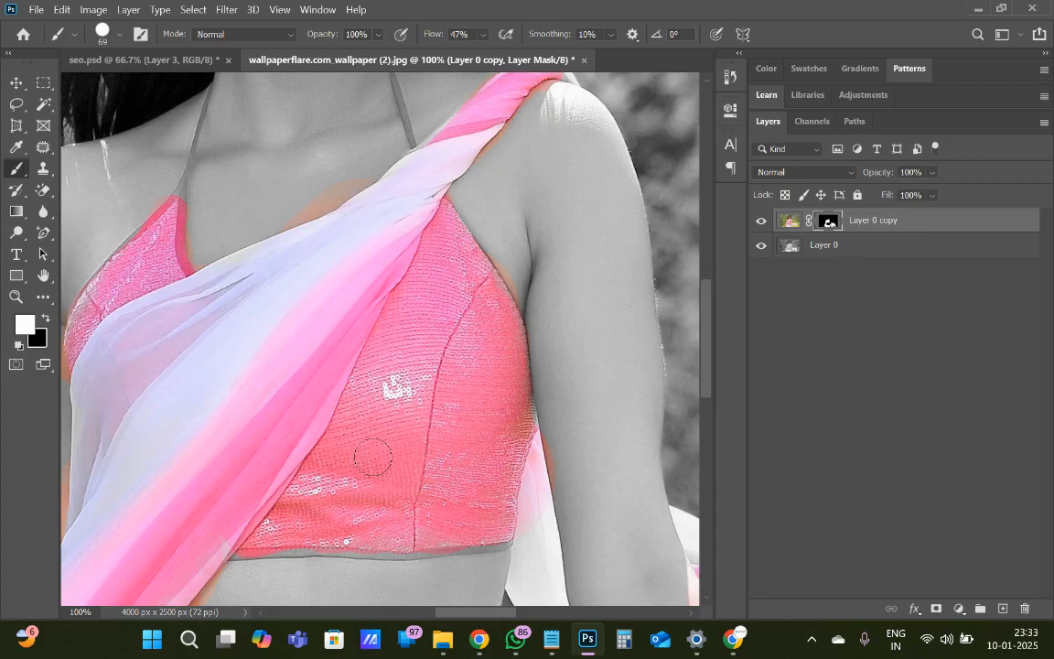
pyautogui.moveTo(244, 540); pyautogui.dragTo(501, 542)
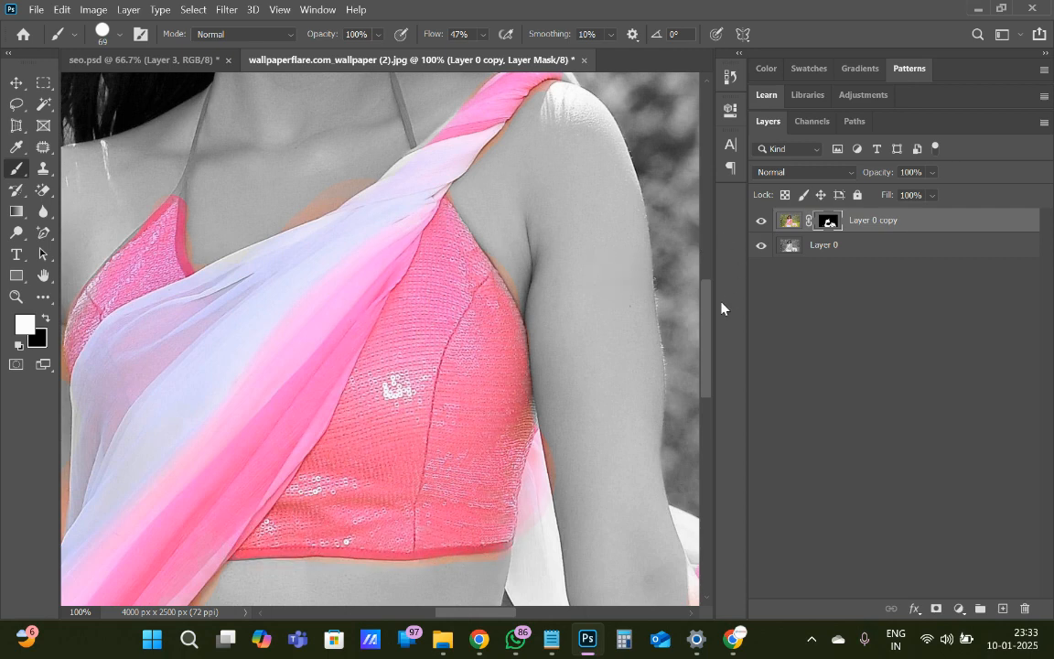
# Set the brush size to 40 px and paint white on the mask over the grey end and edges of the shoulder drape
pyautogui.moveTo(710, 318); pyautogui.dragTo(708, 265)
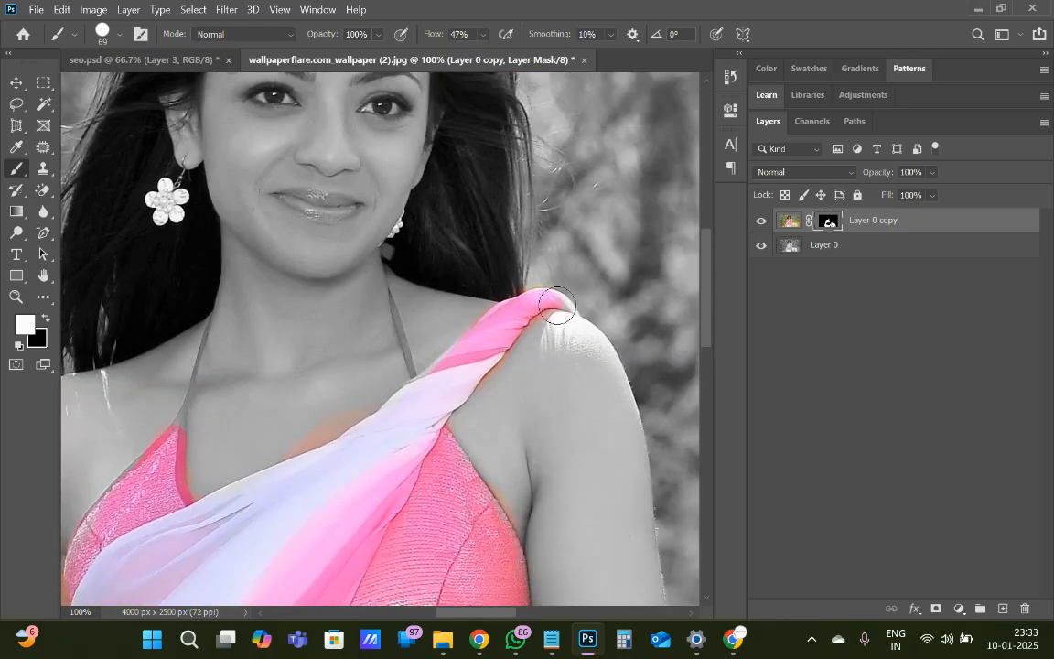
pyautogui.rightClick(324, 497)
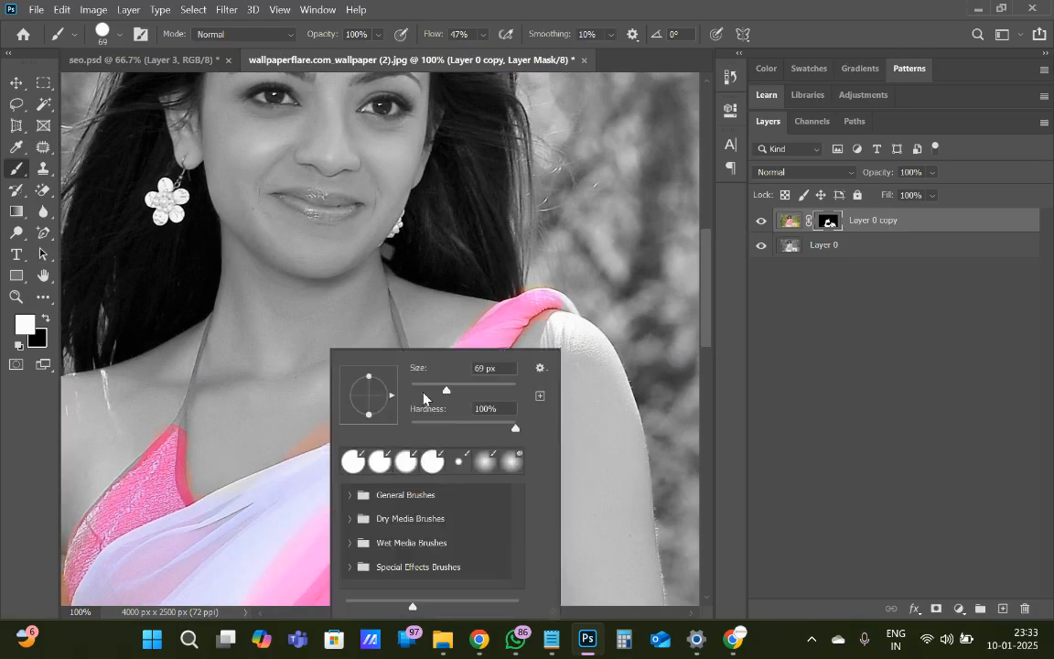
pyautogui.click(432, 391)
pyautogui.click(480, 275)
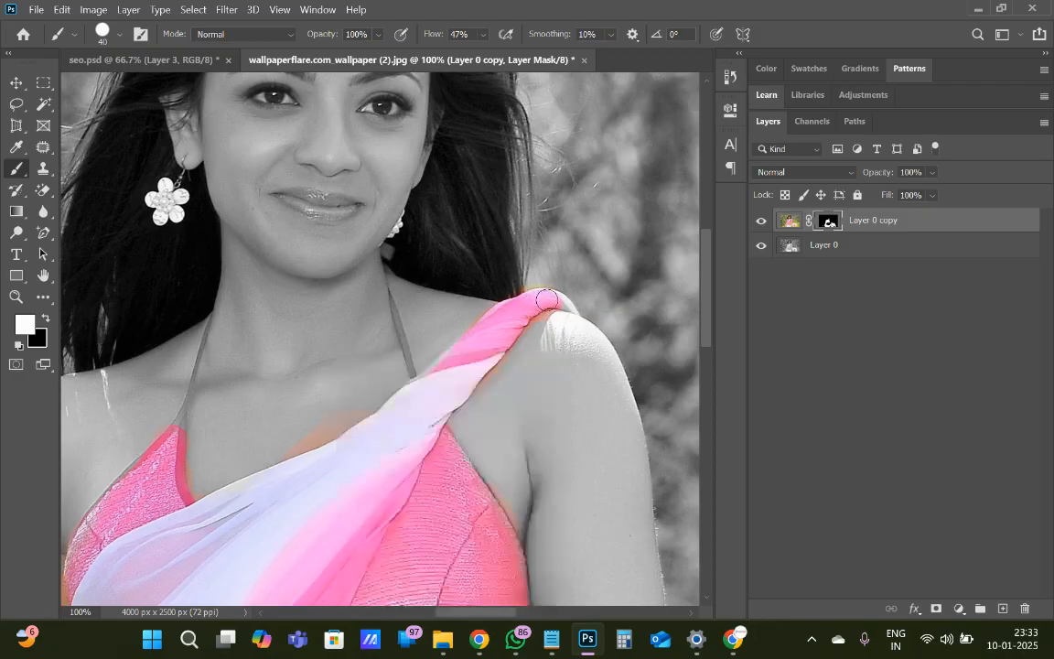
pyautogui.click(561, 300)
pyautogui.moveTo(429, 377); pyautogui.dragTo(465, 352)
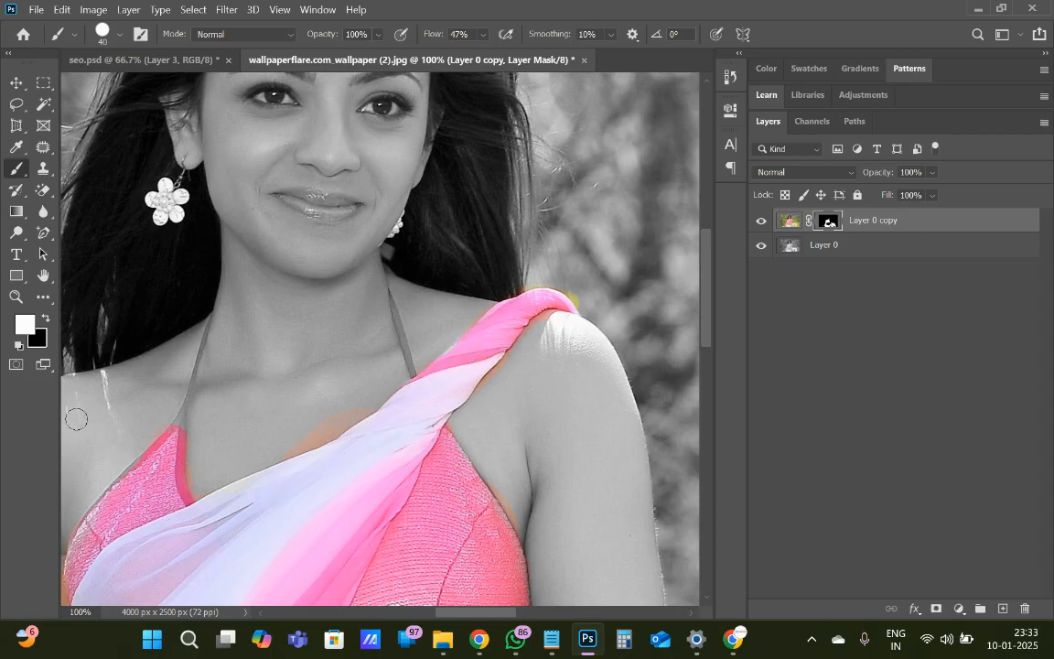
# Switch the brush to black and mask out the coloured skin patch on the chest above the drape
pyautogui.press('x')
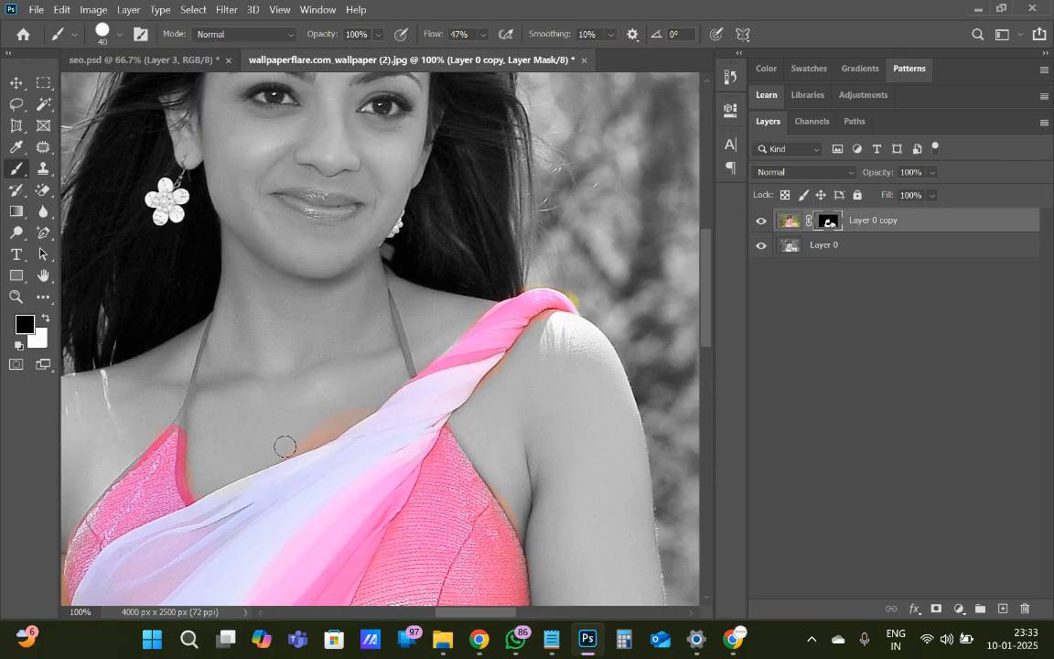
pyautogui.moveTo(285, 446); pyautogui.dragTo(365, 404)
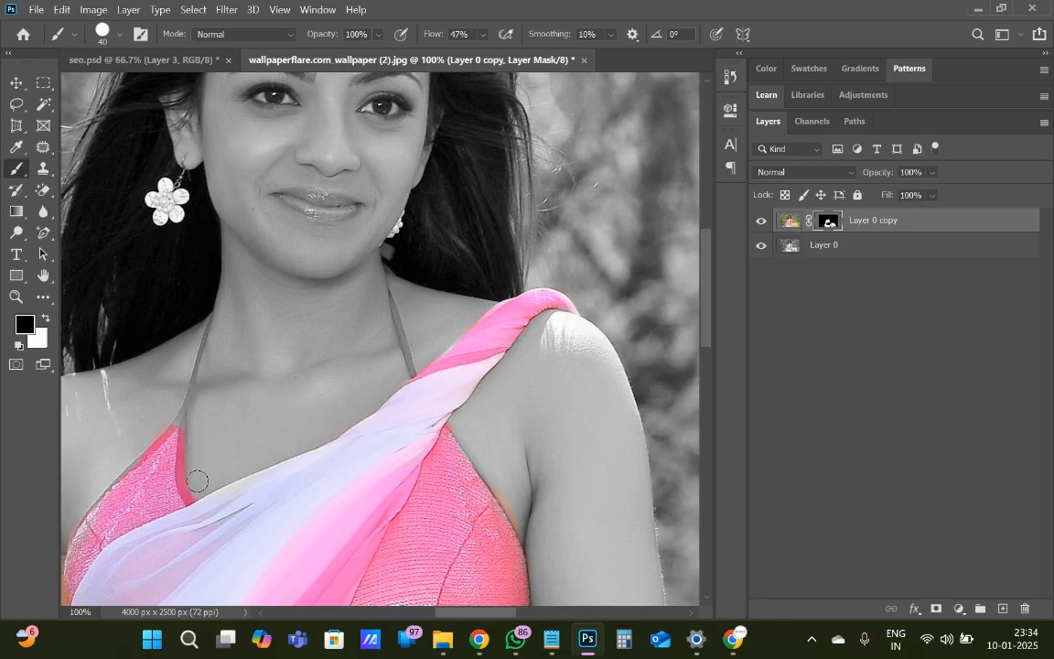
# Set the brush size to 17 px, paint the halter straps white on the mask and clean the blouse's armhole edge with black
pyautogui.rightClick(216, 438)
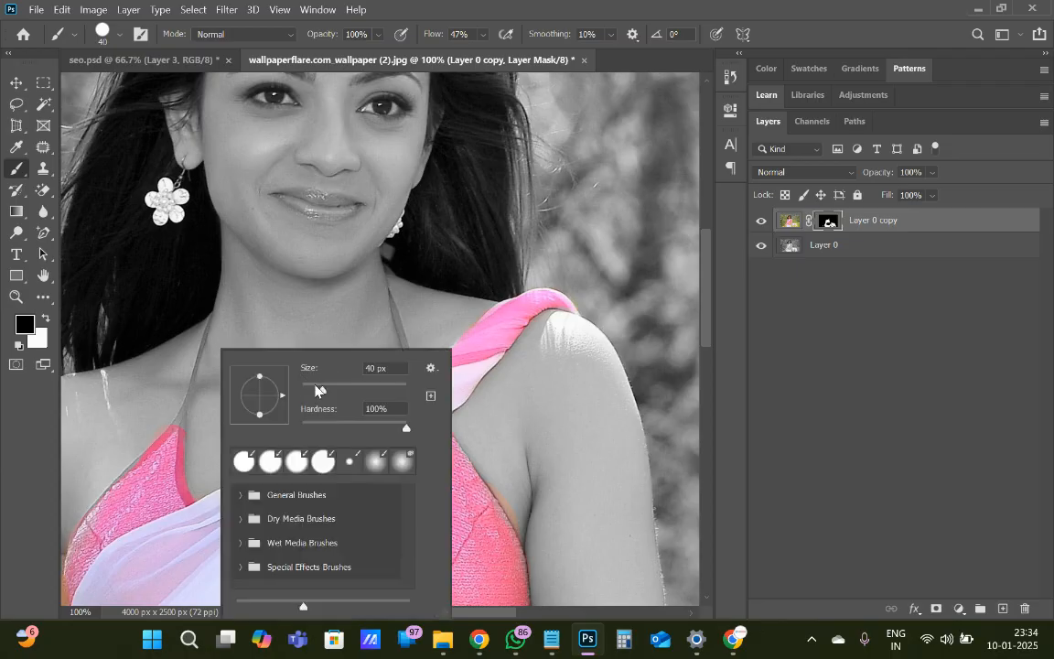
pyautogui.moveTo(317, 390); pyautogui.dragTo(315, 391)
pyautogui.moveTo(311, 391); pyautogui.dragTo(309, 392)
pyautogui.click(160, 452)
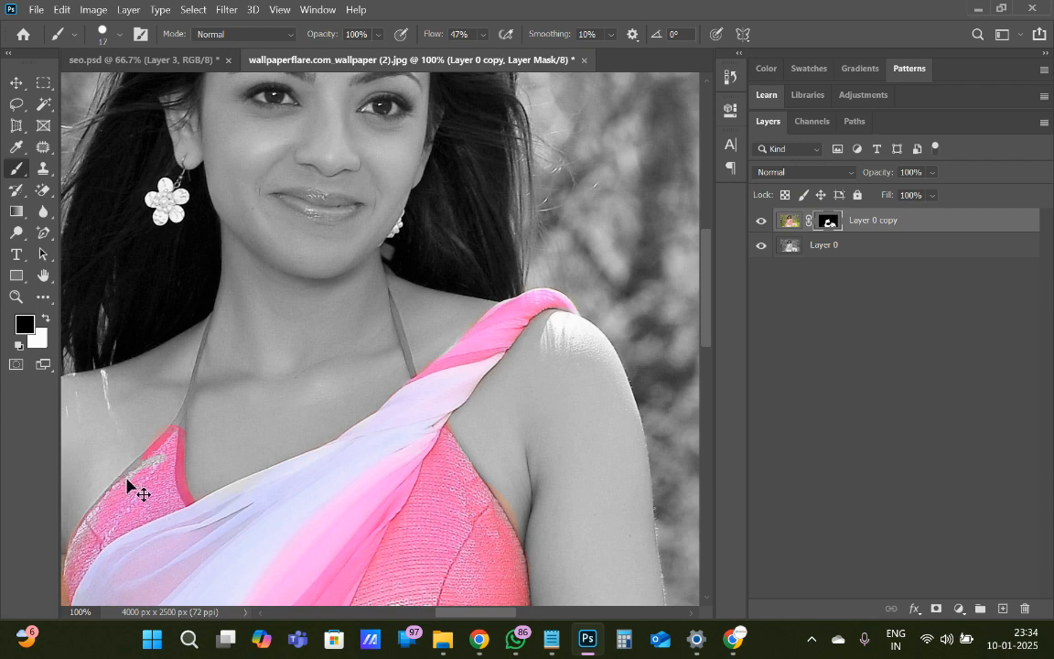
pyautogui.press('x')
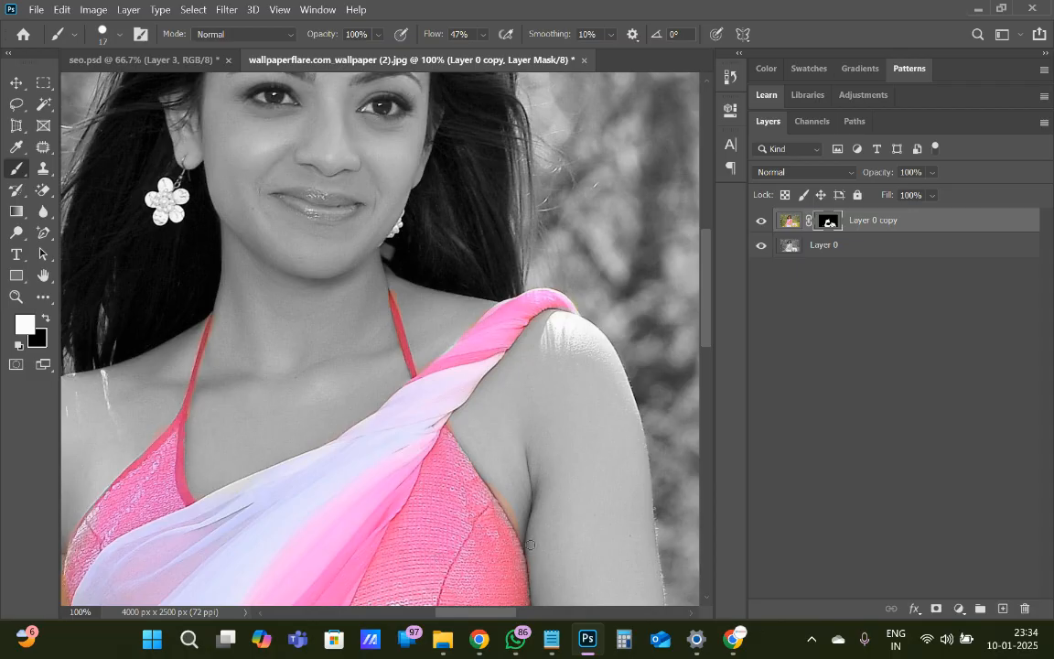
pyautogui.press('x')
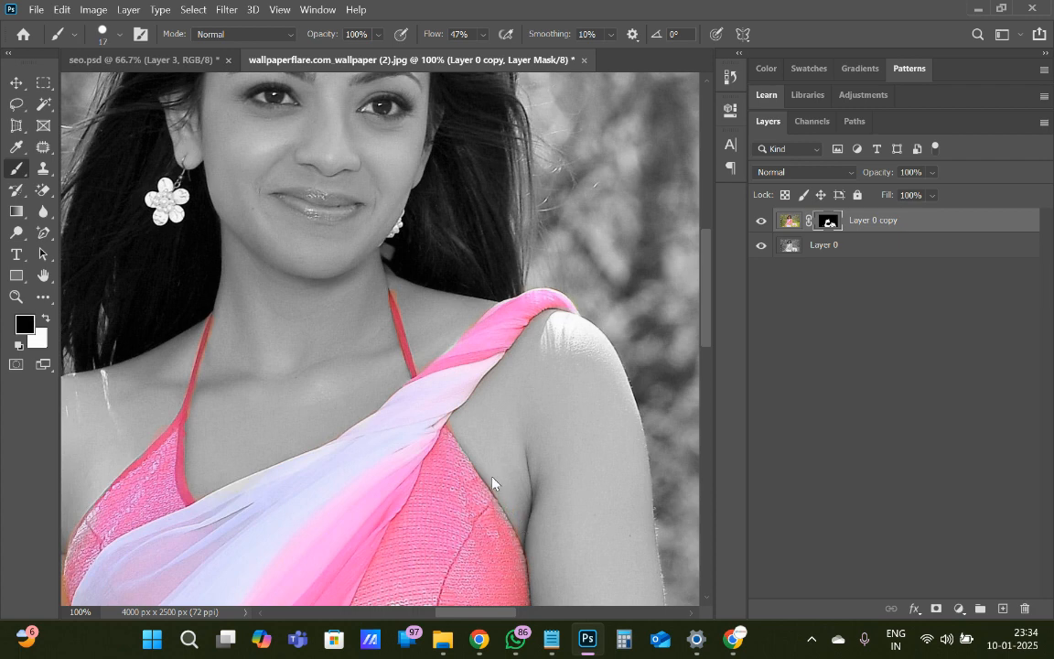
# Set the brush size to 92 px and paint black on the mask over the coloured skin of the forearm beside the flowing cloth
pyautogui.moveTo(709, 327); pyautogui.dragTo(716, 402)
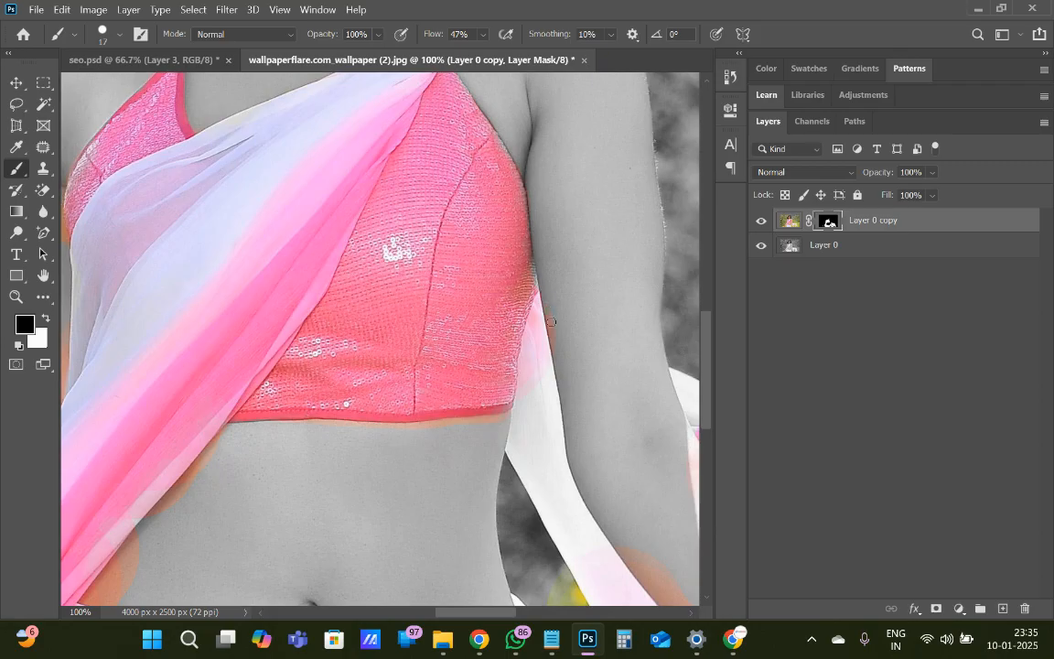
pyautogui.rightClick(629, 510)
pyautogui.moveTo(743, 390); pyautogui.dragTo(595, 396)
pyautogui.click(596, 395)
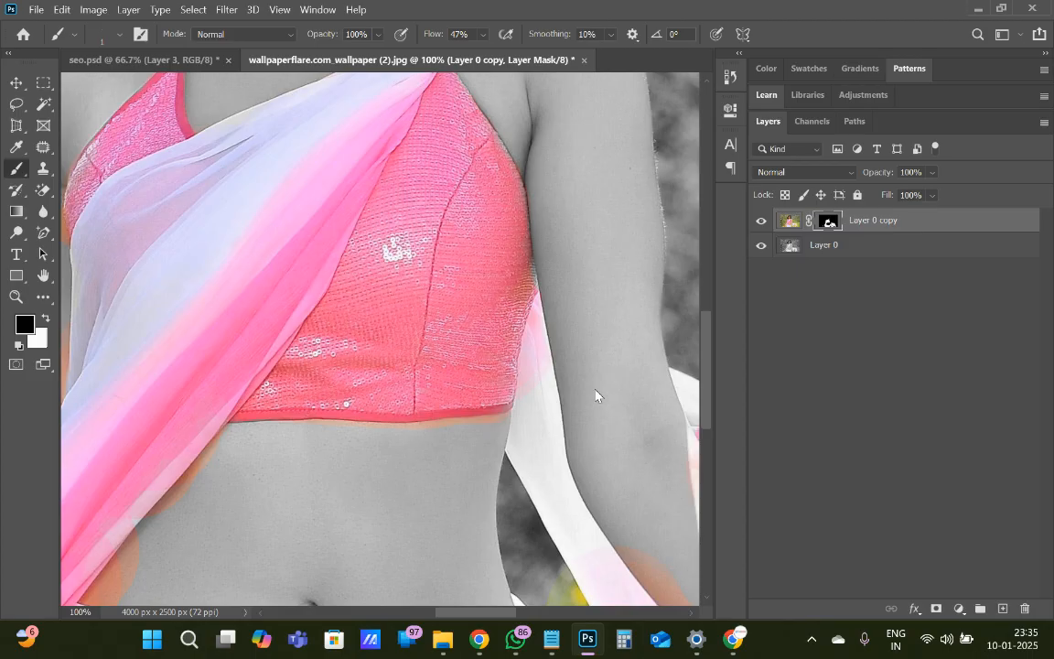
pyautogui.rightClick(629, 513)
pyautogui.click(763, 392)
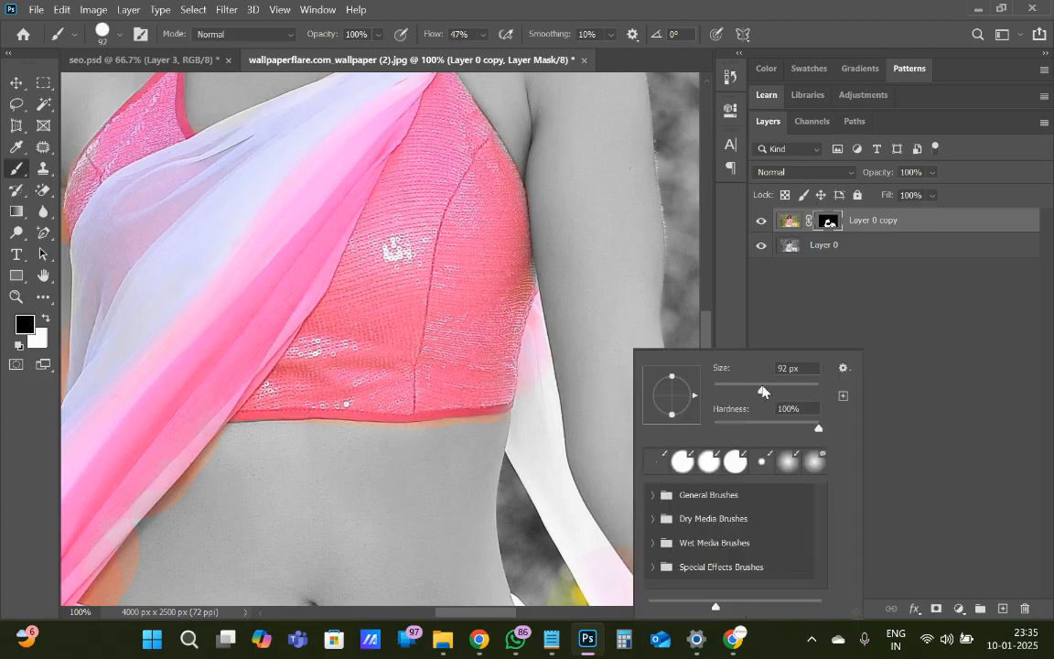
pyautogui.click(607, 395)
pyautogui.moveTo(661, 516)
pyautogui.mouseDown()
pyautogui.moveTo(670, 560)
pyautogui.moveTo(641, 538)
pyautogui.moveTo(675, 577)
pyautogui.moveTo(681, 566)
pyautogui.mouseUp()
pyautogui.scroll(-5, 646, 415)
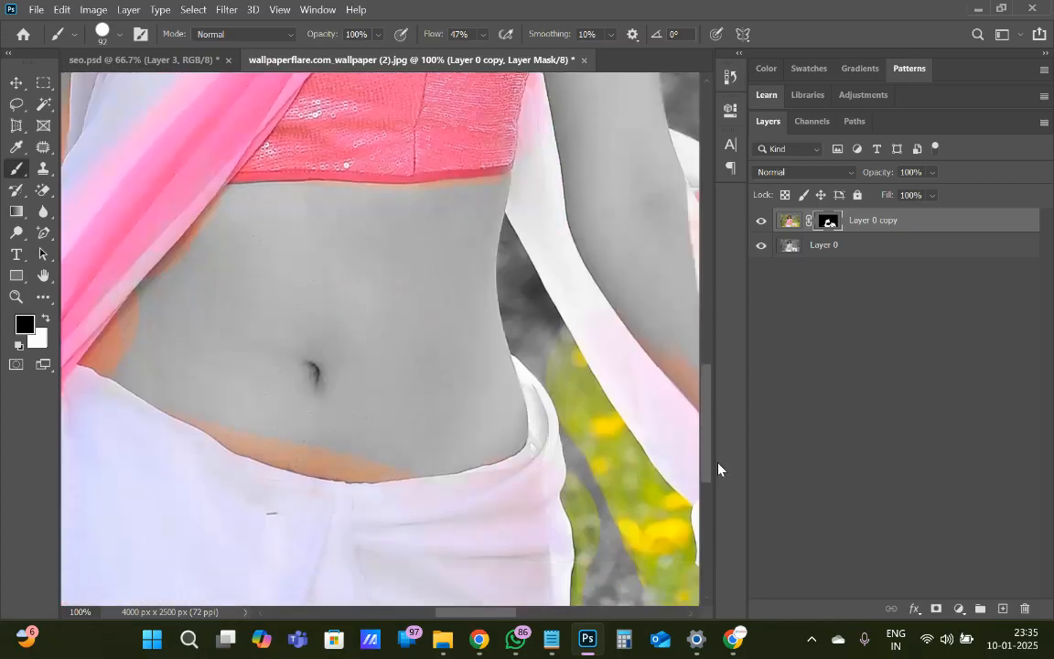
pyautogui.moveTo(468, 615); pyautogui.dragTo(506, 619)
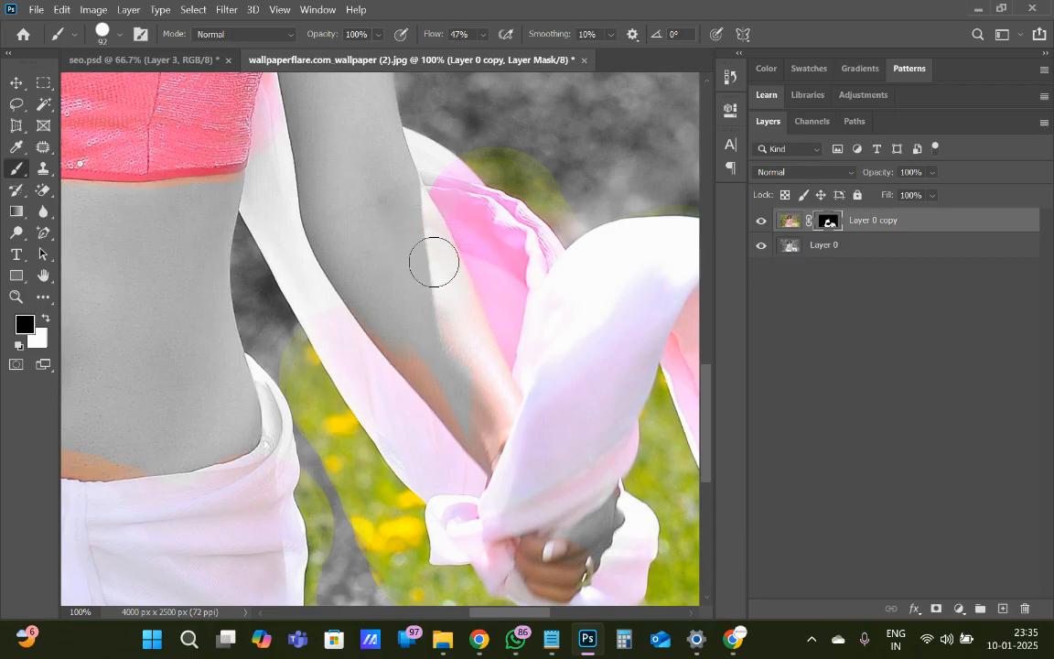
pyautogui.moveTo(433, 261)
pyautogui.mouseDown()
pyautogui.moveTo(489, 428)
pyautogui.moveTo(377, 302)
pyautogui.moveTo(486, 432)
pyautogui.moveTo(370, 305)
pyautogui.moveTo(492, 437)
pyautogui.mouseUp()
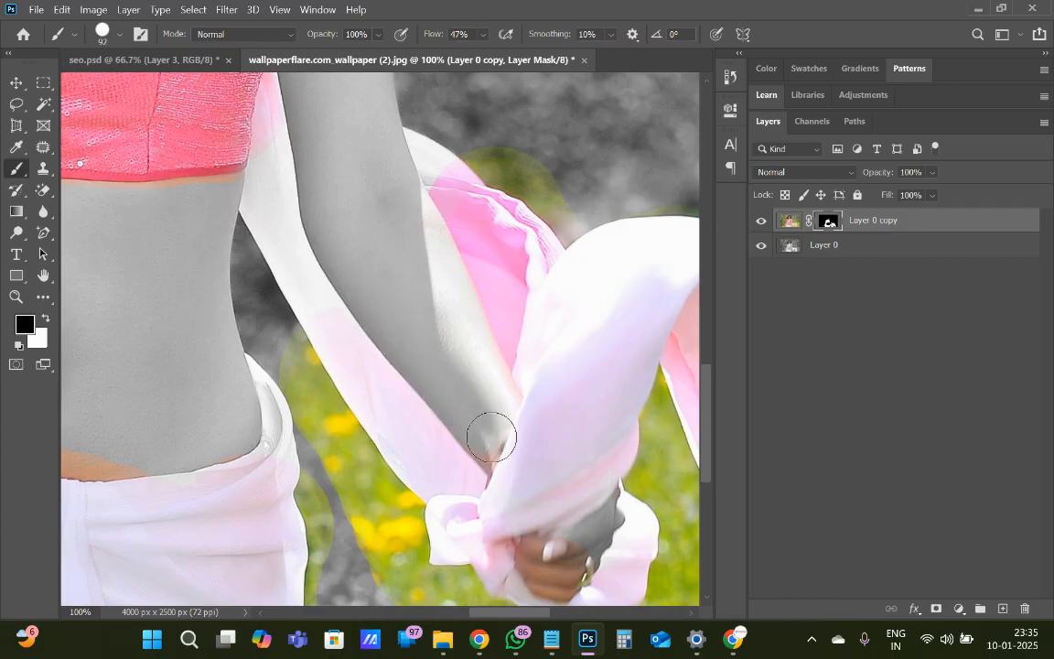
# Enlarge the brush to 117 px and paint black on the mask over the hand holding the cloth
pyautogui.rightClick(475, 383)
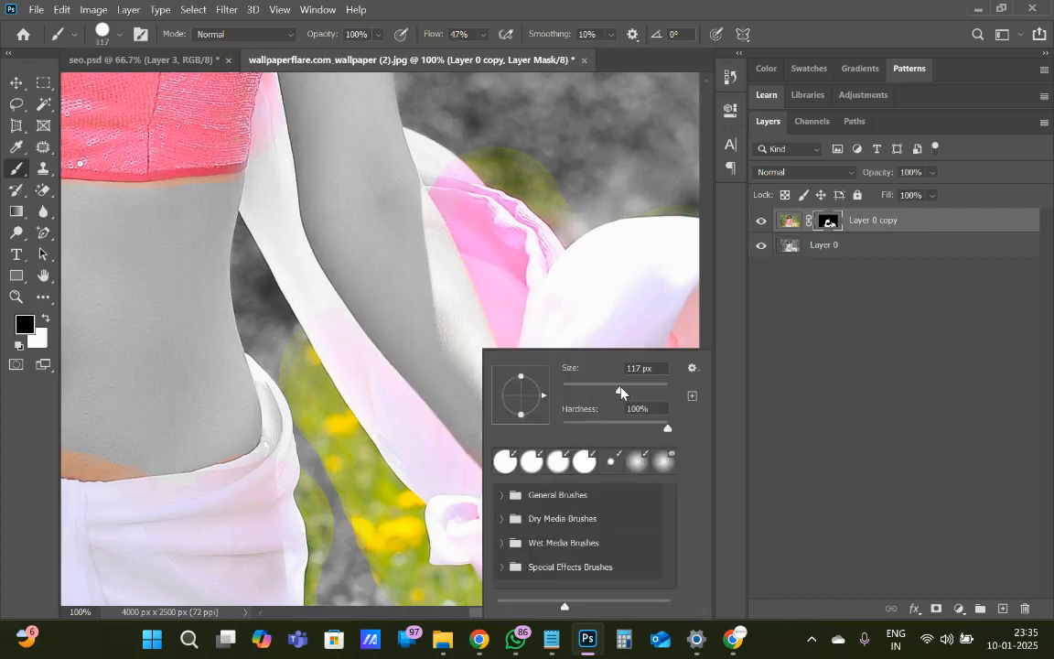
pyautogui.moveTo(621, 386); pyautogui.dragTo(620, 387)
pyautogui.click(452, 353)
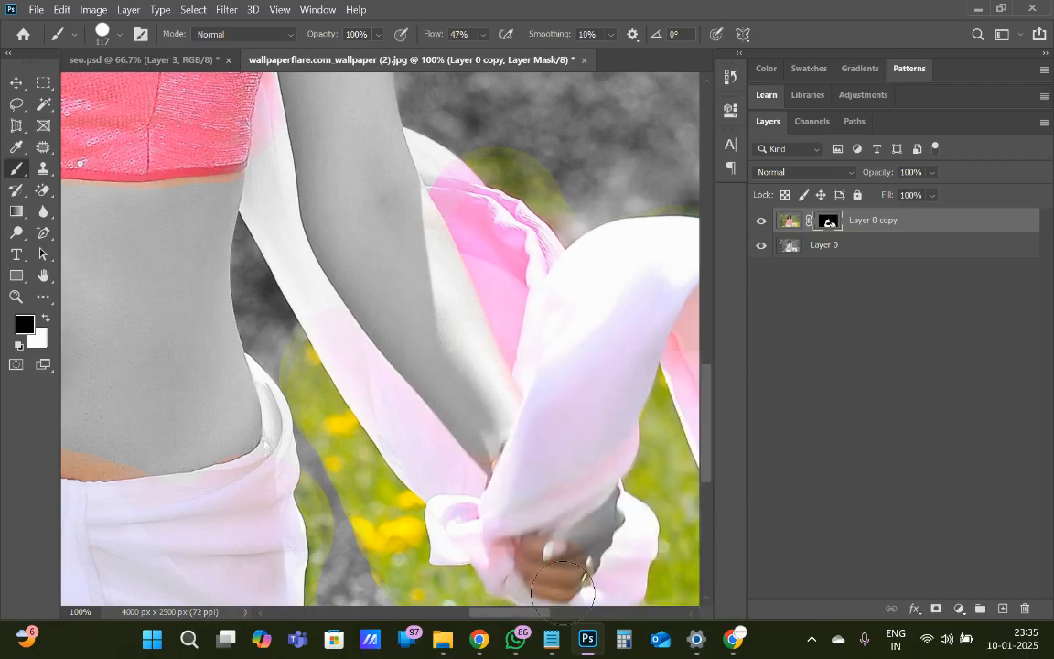
pyautogui.moveTo(541, 577)
pyautogui.mouseDown()
pyautogui.moveTo(571, 572)
pyautogui.moveTo(553, 567)
pyautogui.mouseUp()
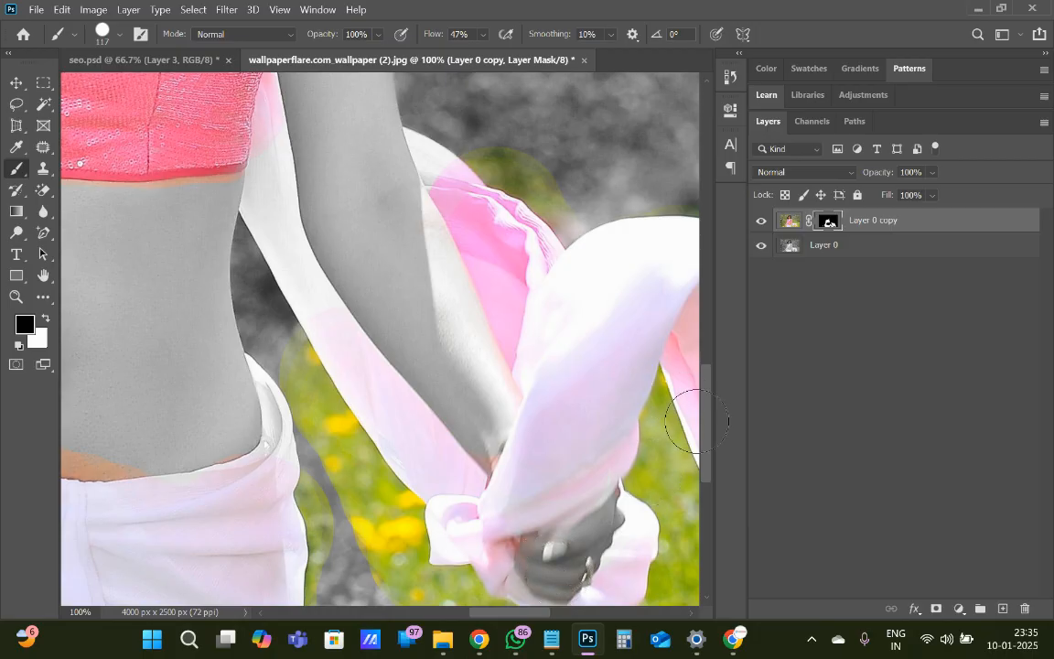
# Reduce the brush size to 36 px and paint black on the mask along the forearm's edge against the pink cloth
pyautogui.moveTo(711, 432); pyautogui.dragTo(713, 466)
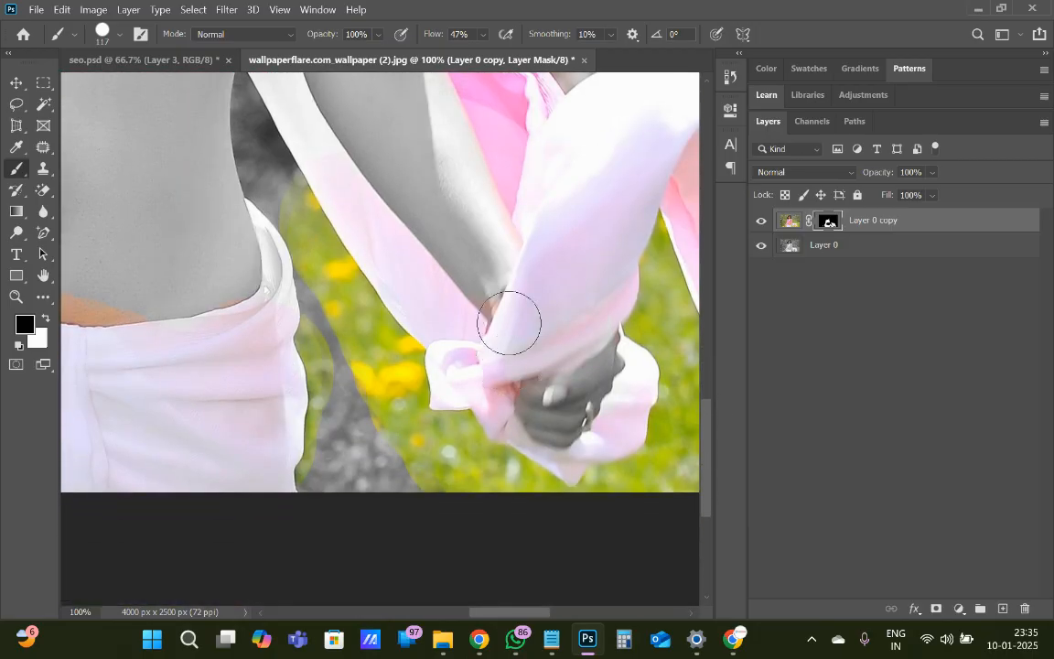
pyautogui.rightClick(483, 245)
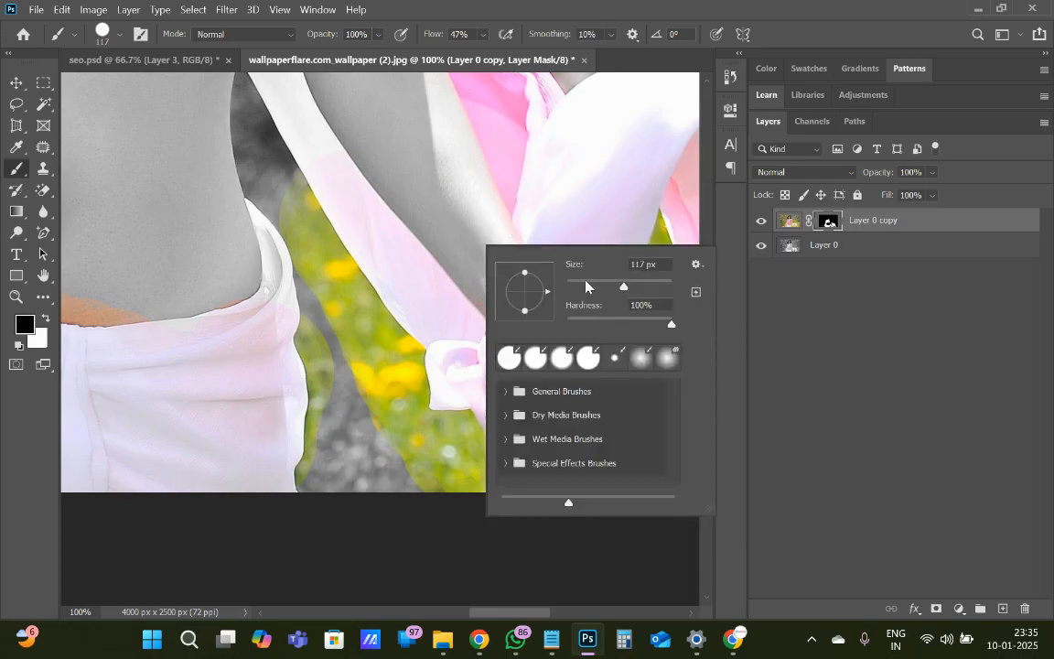
pyautogui.click(585, 282)
pyautogui.click(448, 219)
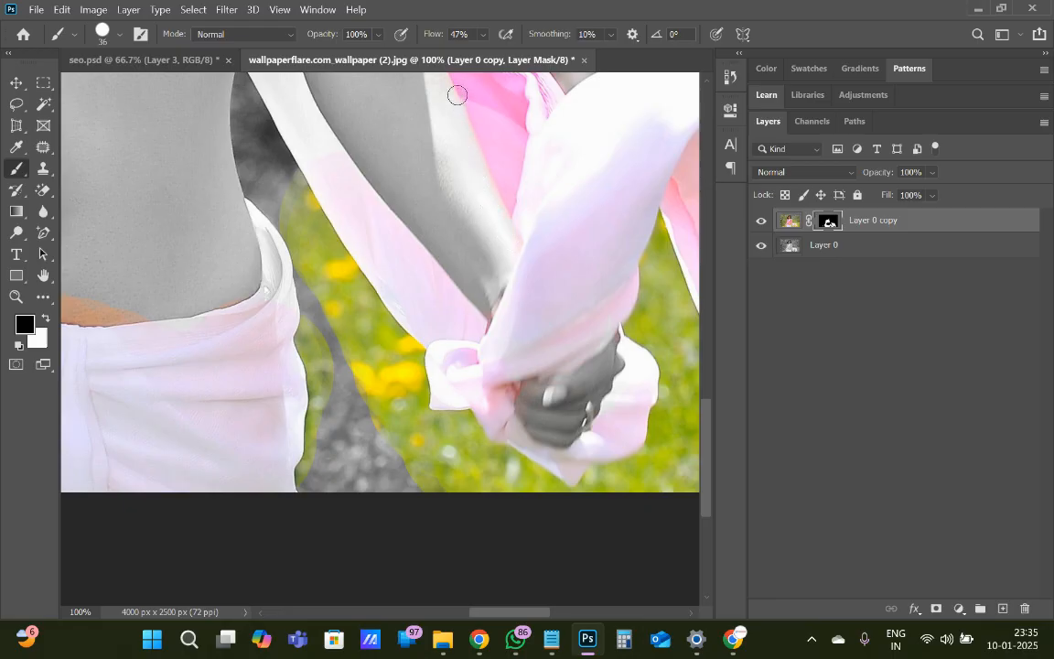
pyautogui.moveTo(457, 95); pyautogui.dragTo(507, 243)
# Paint black on the mask over the coloured skin along the skirt's waistline and beside the drape at the hip
pyautogui.moveTo(89, 311); pyautogui.dragTo(141, 314)
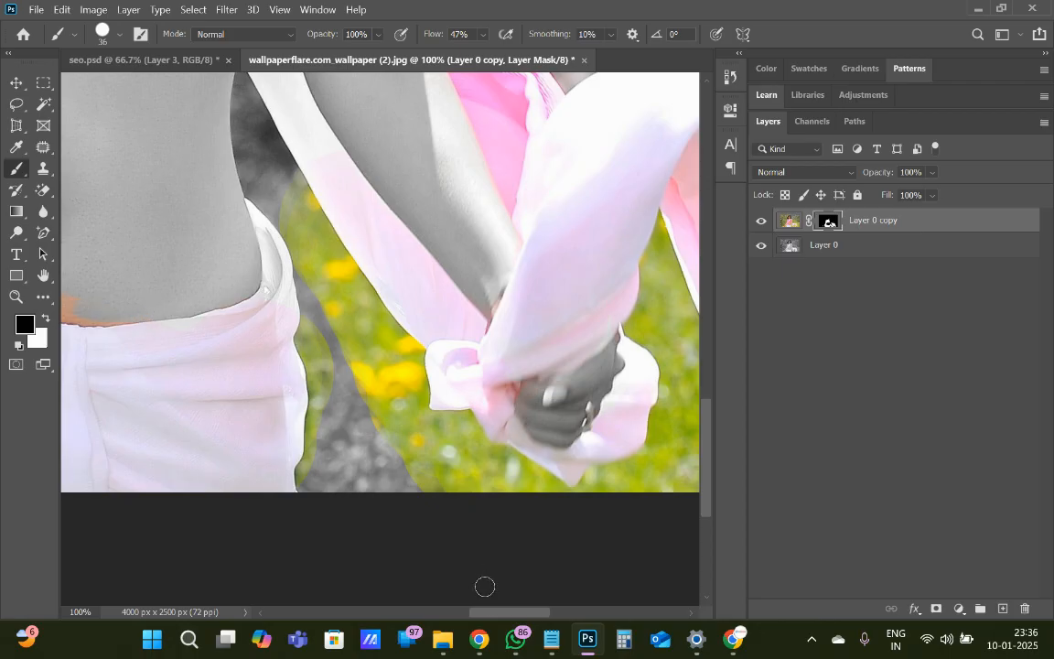
pyautogui.moveTo(490, 618); pyautogui.dragTo(433, 618)
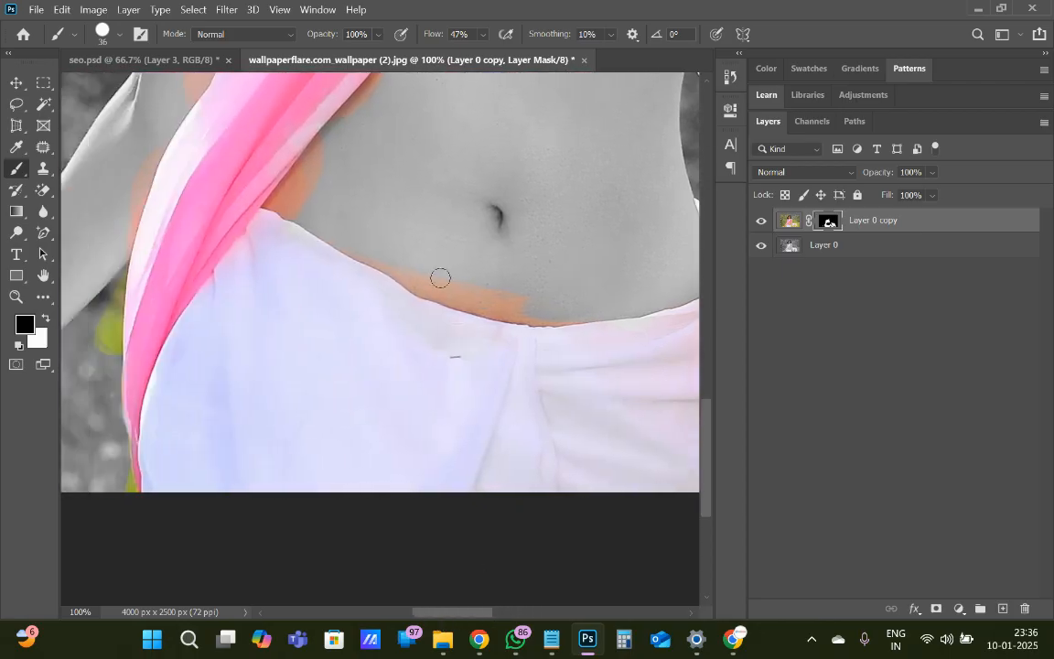
pyautogui.moveTo(336, 240)
pyautogui.mouseDown()
pyautogui.moveTo(429, 285)
pyautogui.moveTo(496, 301)
pyautogui.moveTo(476, 286)
pyautogui.moveTo(436, 289)
pyautogui.moveTo(400, 275)
pyautogui.moveTo(442, 294)
pyautogui.moveTo(555, 313)
pyautogui.moveTo(553, 297)
pyautogui.moveTo(462, 283)
pyautogui.moveTo(523, 313)
pyautogui.mouseUp()
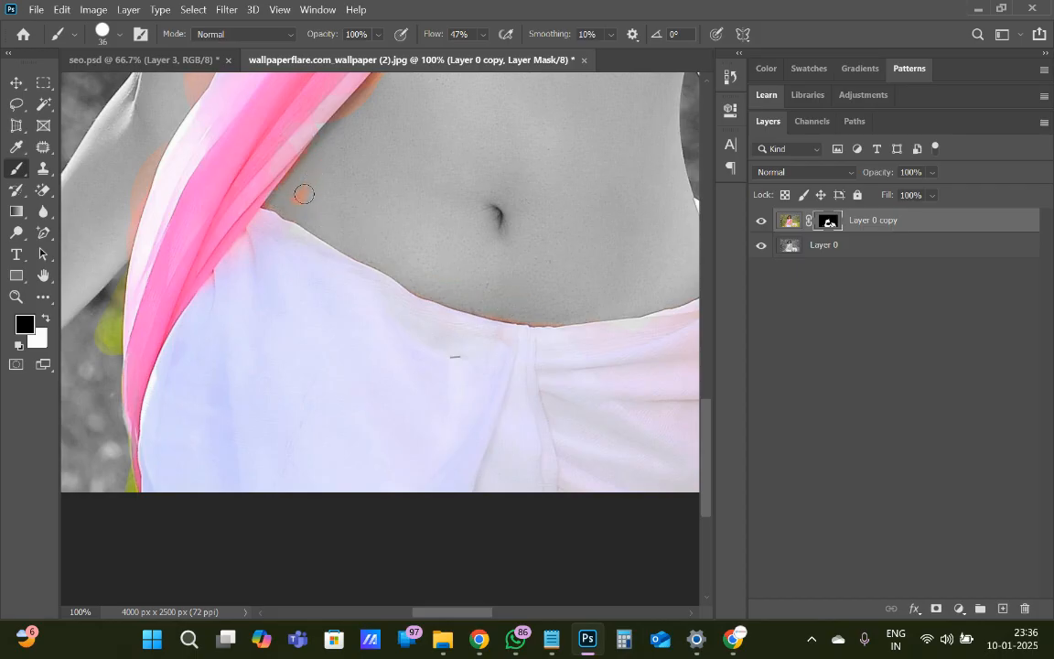
pyautogui.moveTo(305, 194); pyautogui.dragTo(275, 201)
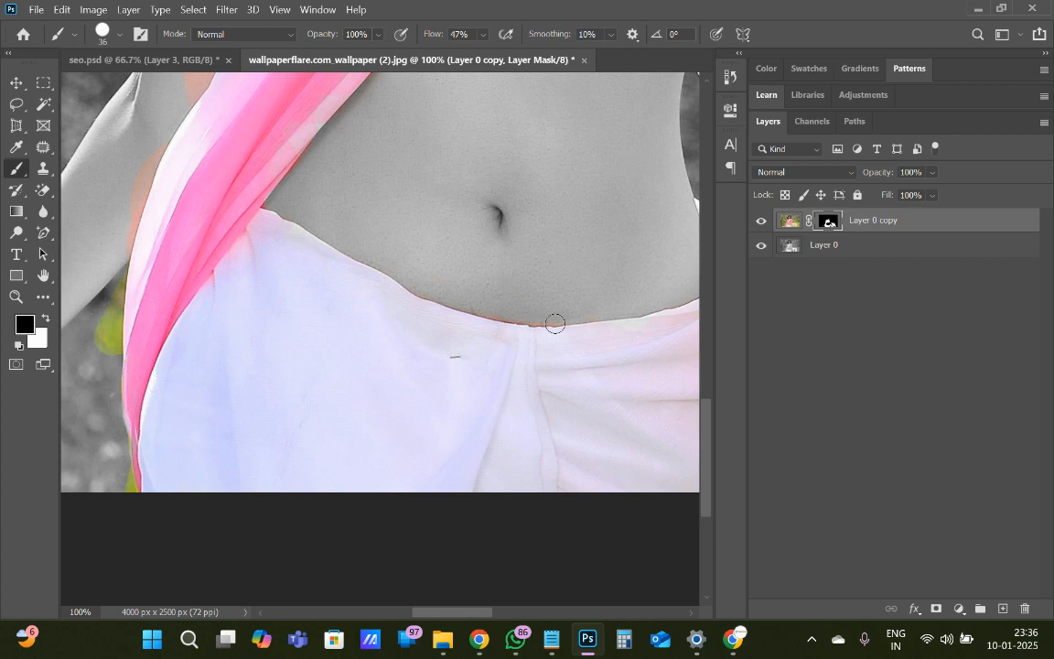
pyautogui.moveTo(477, 308)
pyautogui.mouseDown()
pyautogui.moveTo(557, 324)
pyautogui.moveTo(646, 305)
pyautogui.mouseUp()
# Paint black on the mask over the coloured skin patches on both sides of the drape and under the blouse's armhole
pyautogui.moveTo(709, 416); pyautogui.dragTo(713, 353)
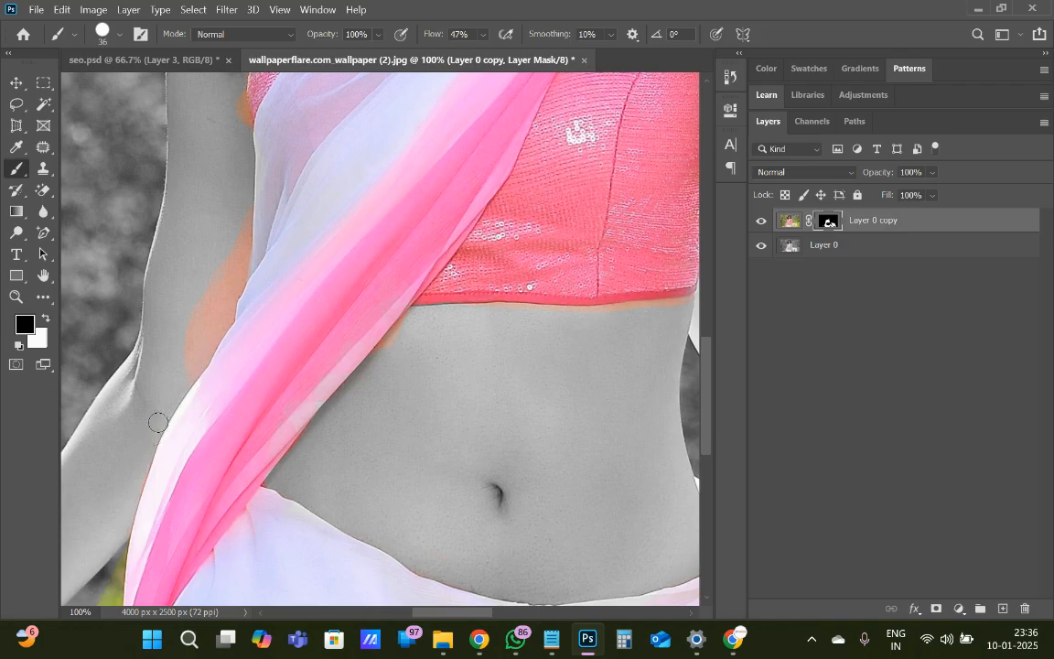
pyautogui.moveTo(186, 371); pyautogui.dragTo(241, 222)
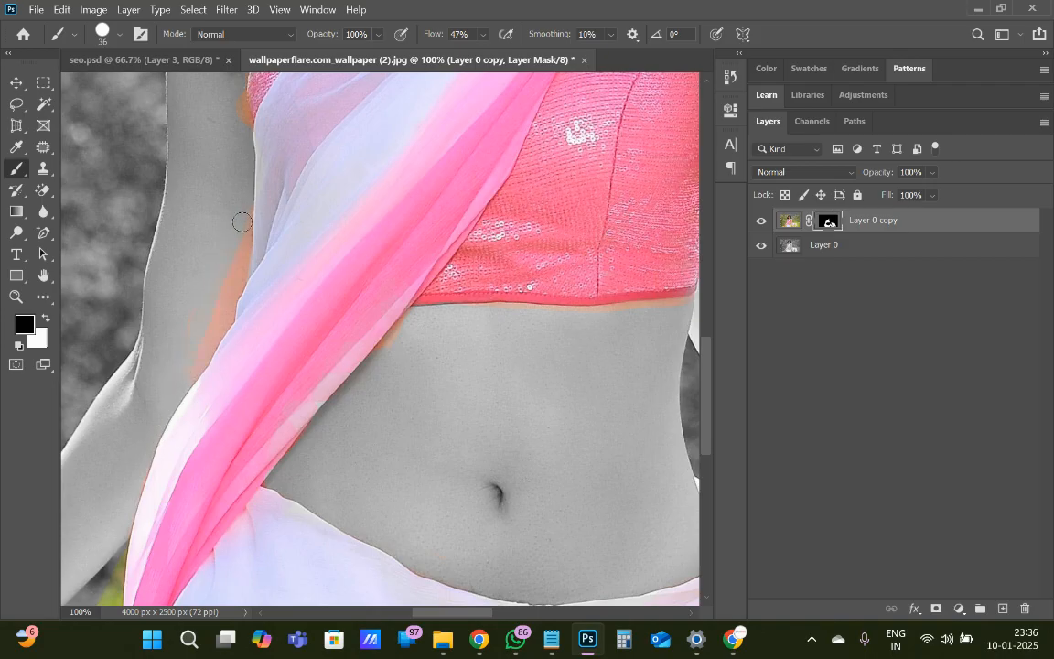
pyautogui.moveTo(236, 271)
pyautogui.mouseDown()
pyautogui.moveTo(195, 362)
pyautogui.moveTo(227, 319)
pyautogui.moveTo(249, 222)
pyautogui.moveTo(235, 287)
pyautogui.moveTo(169, 325)
pyautogui.moveTo(183, 340)
pyautogui.moveTo(174, 376)
pyautogui.moveTo(188, 372)
pyautogui.mouseUp()
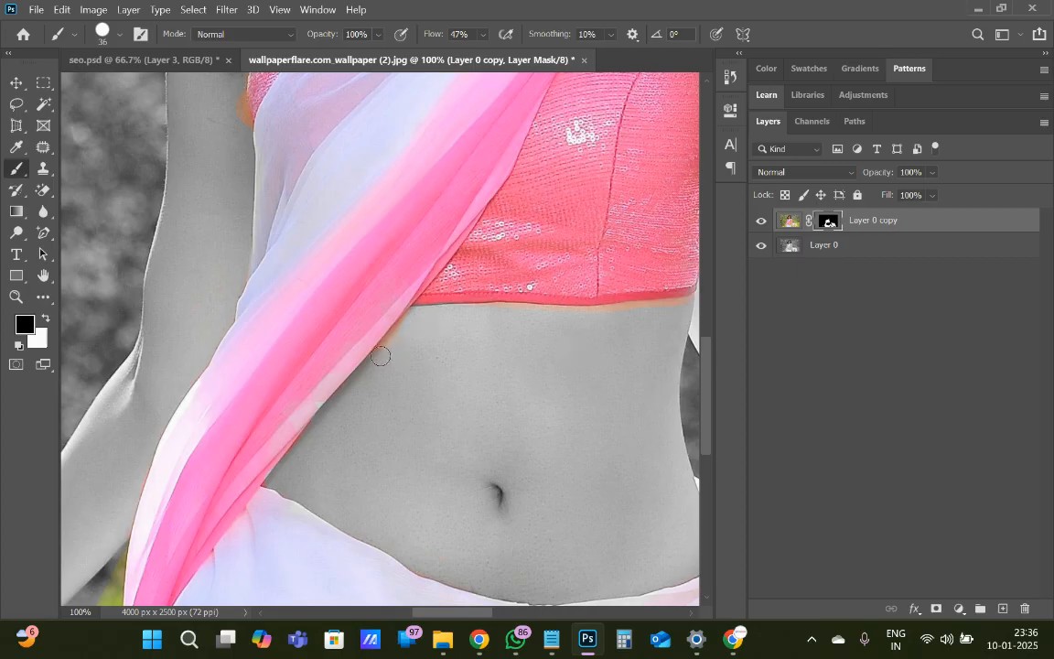
pyautogui.moveTo(381, 356); pyautogui.dragTo(401, 328)
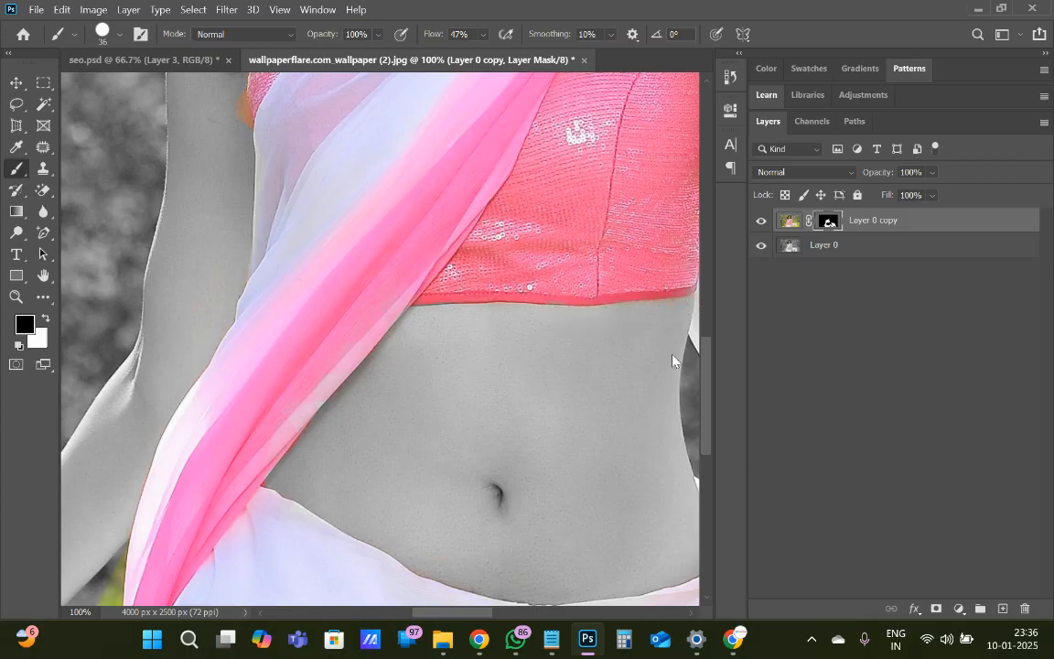
pyautogui.moveTo(712, 378); pyautogui.dragTo(712, 318)
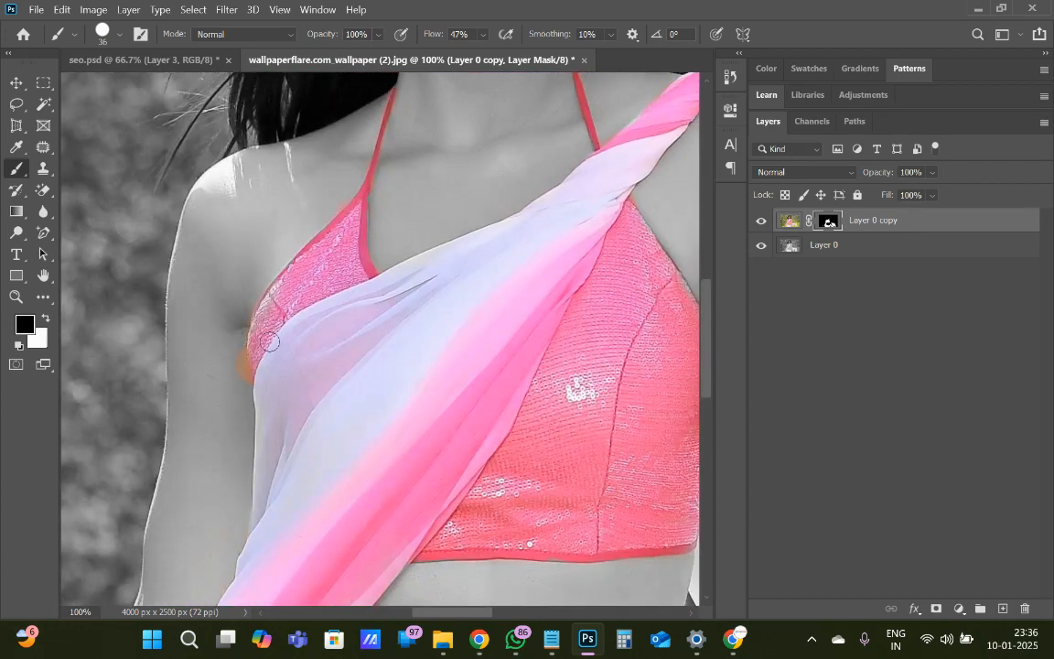
pyautogui.moveTo(229, 339)
pyautogui.mouseDown()
pyautogui.moveTo(209, 310)
pyautogui.moveTo(221, 359)
pyautogui.mouseUp()
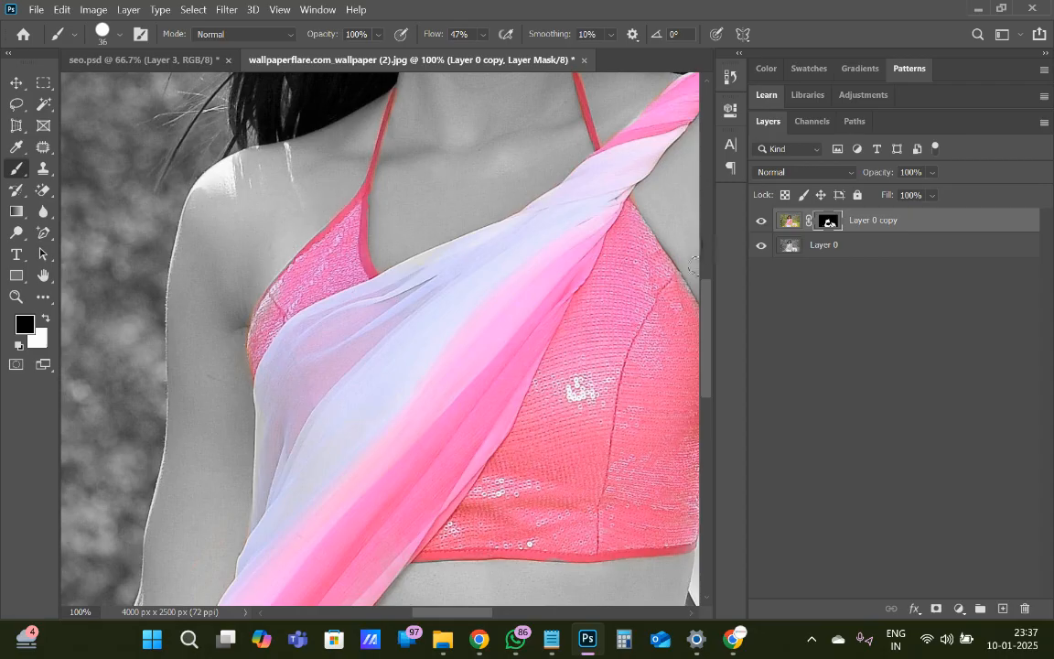
# Paint black on the mask along the upper outer edge of the flowing cloth to remove the green background fringe
pyautogui.scroll(4, 709, 296)
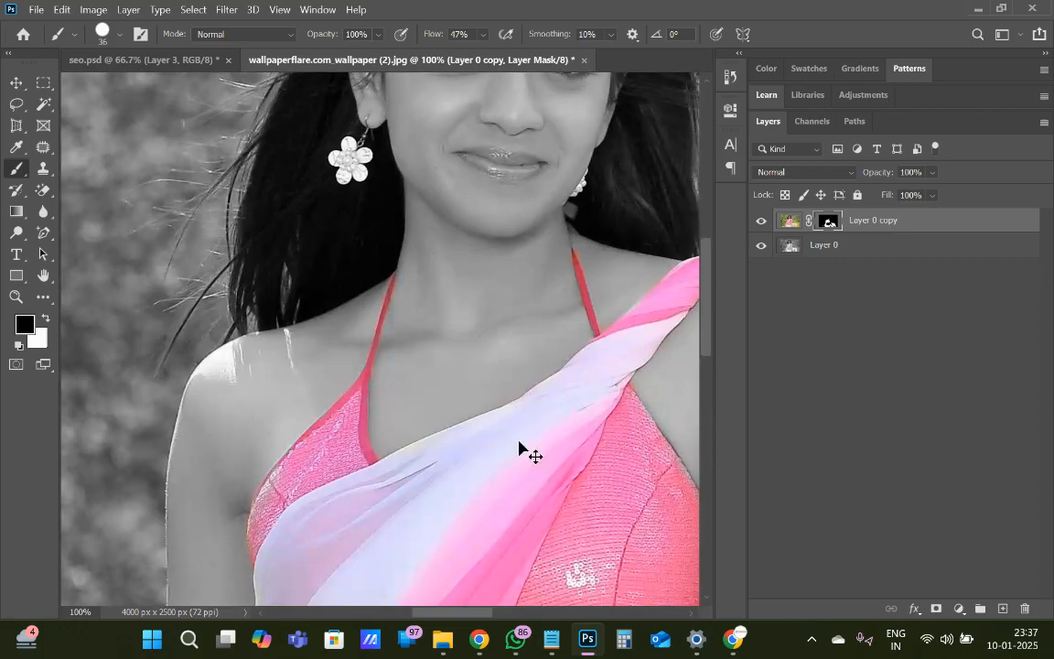
pyautogui.hotkey('ctrl', '-')
pyautogui.hotkey('ctrl', '-')
pyautogui.hotkey('ctrl', '-')
pyautogui.hotkey('ctrl', '-')
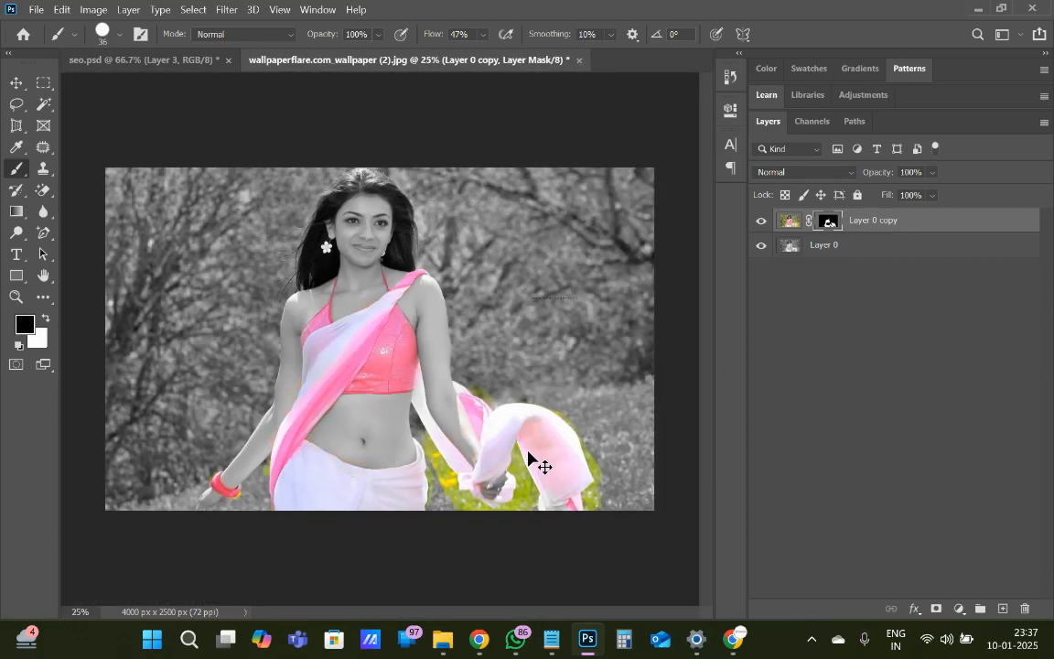
pyautogui.hotkey('ctrl', '+')
pyautogui.hotkey('ctrl', '+')
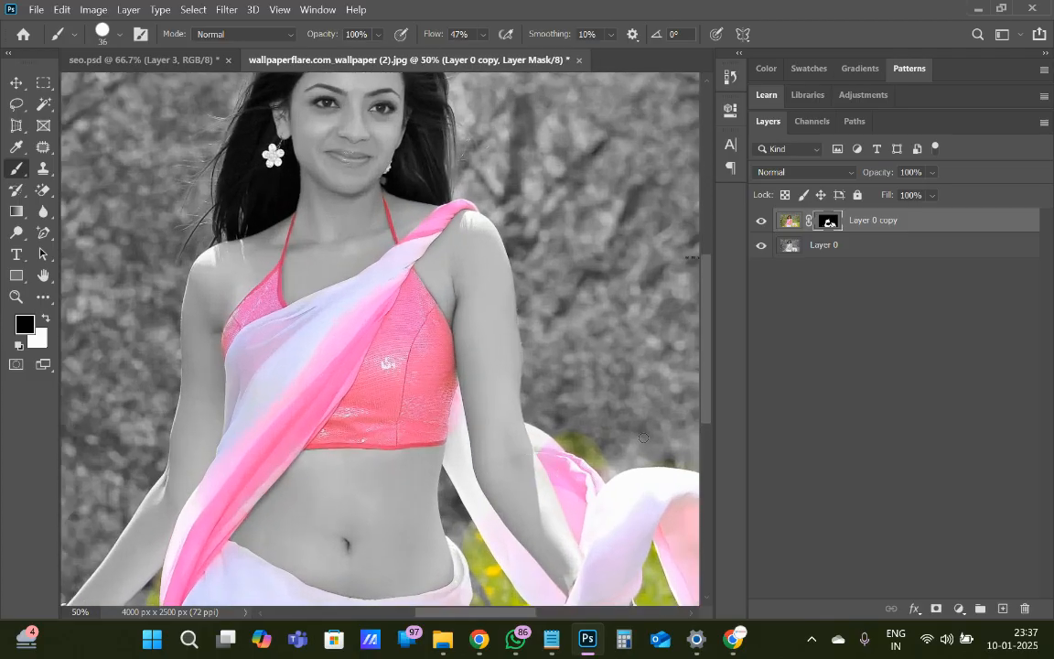
pyautogui.moveTo(703, 409); pyautogui.dragTo(706, 442)
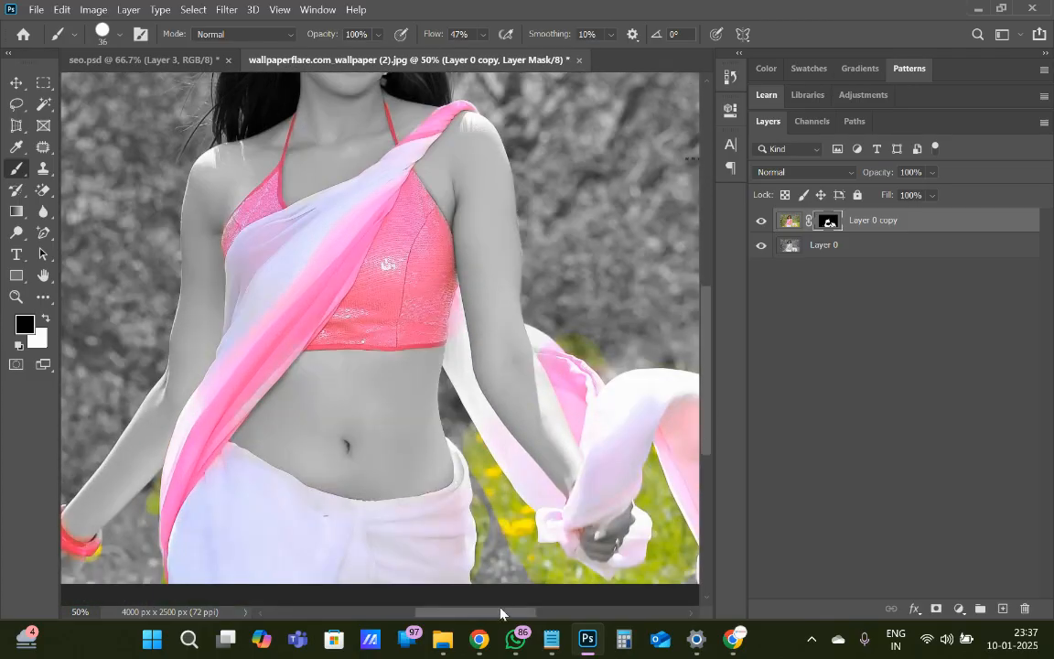
pyautogui.moveTo(502, 620); pyautogui.dragTo(561, 606)
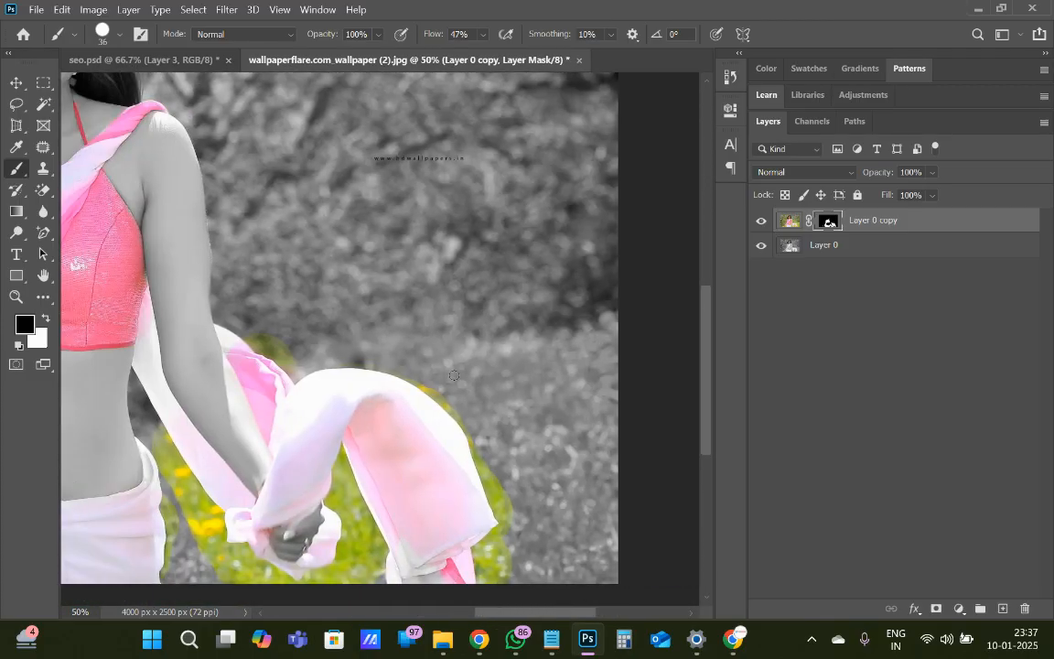
pyautogui.moveTo(407, 375); pyautogui.dragTo(460, 420)
# Set the brush to 70 px with 66% hardness and paint black over the green grass along the flowing cloth's outer edge
pyautogui.rightClick(455, 460)
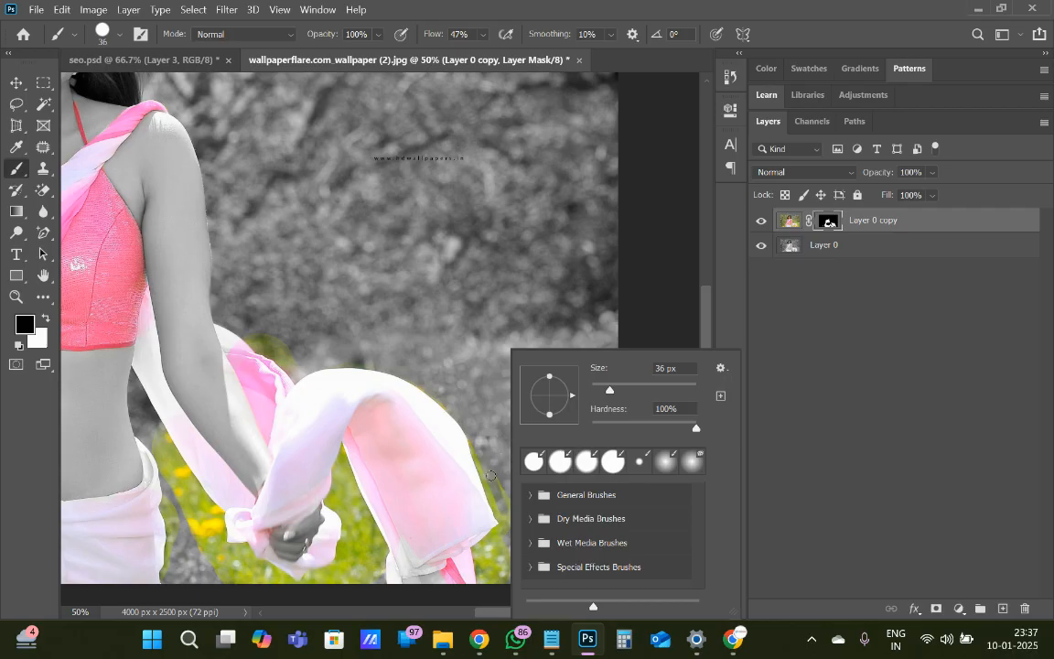
pyautogui.click(491, 476)
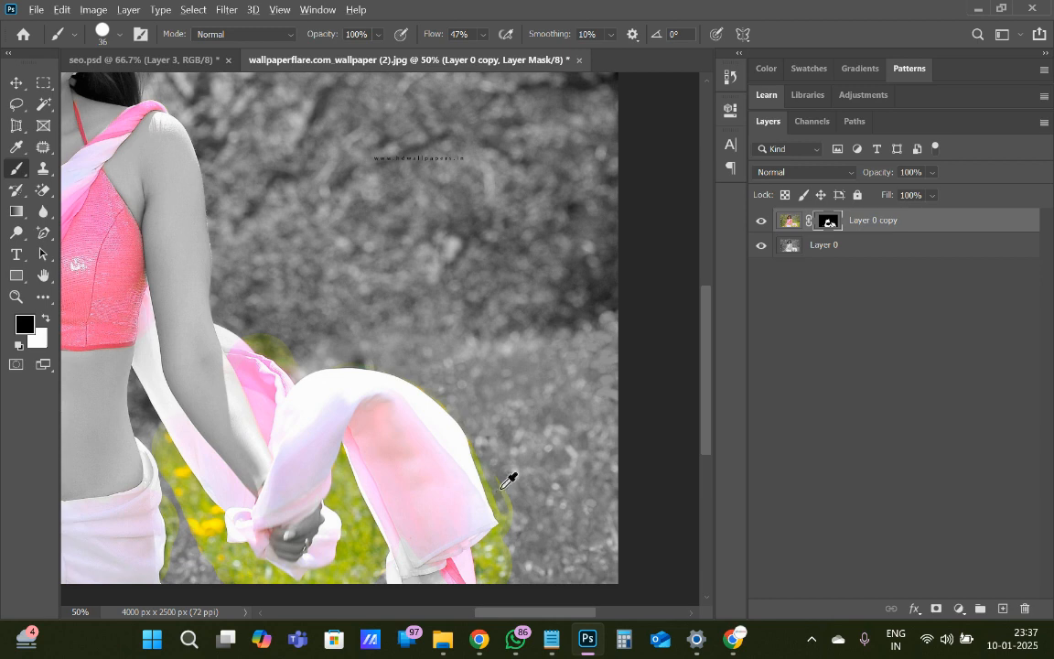
pyautogui.moveTo(501, 489); pyautogui.dragTo(503, 316)
pyautogui.moveTo(556, 468)
pyautogui.mouseDown()
pyautogui.moveTo(619, 489)
pyautogui.moveTo(560, 487)
pyautogui.moveTo(621, 490)
pyautogui.moveTo(540, 488)
pyautogui.moveTo(617, 485)
pyautogui.moveTo(595, 478)
pyautogui.moveTo(604, 437)
pyautogui.moveTo(595, 418)
pyautogui.moveTo(588, 494)
pyautogui.moveTo(577, 405)
pyautogui.moveTo(577, 490)
pyautogui.moveTo(565, 388)
pyautogui.moveTo(556, 495)
pyautogui.mouseUp()
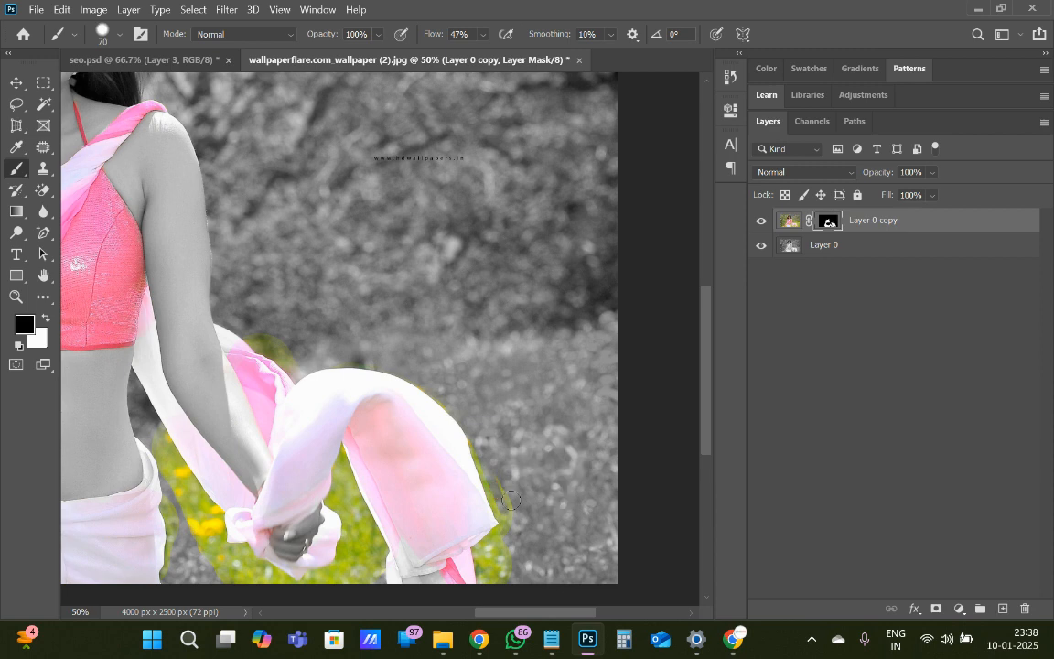
pyautogui.moveTo(491, 469)
pyautogui.mouseDown()
pyautogui.moveTo(509, 532)
pyautogui.moveTo(482, 562)
pyautogui.moveTo(503, 577)
pyautogui.moveTo(512, 557)
pyautogui.moveTo(490, 575)
pyautogui.moveTo(496, 548)
pyautogui.moveTo(480, 547)
pyautogui.moveTo(509, 532)
pyautogui.moveTo(505, 504)
pyautogui.mouseUp()
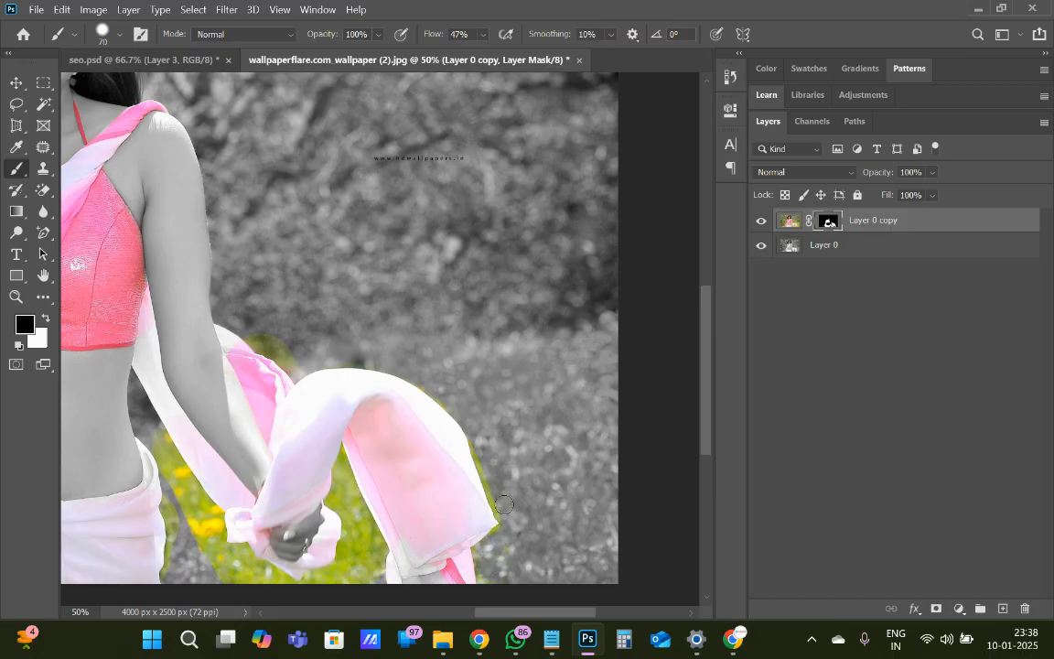
pyautogui.moveTo(484, 456)
pyautogui.mouseDown()
pyautogui.moveTo(510, 524)
pyautogui.moveTo(485, 555)
pyautogui.mouseUp()
# Paint black on the mask over the green background behind the pink fold and the grass between the skirt, hand and cloth
pyautogui.moveTo(233, 305)
pyautogui.mouseDown()
pyautogui.moveTo(257, 314)
pyautogui.moveTo(296, 373)
pyautogui.mouseUp()
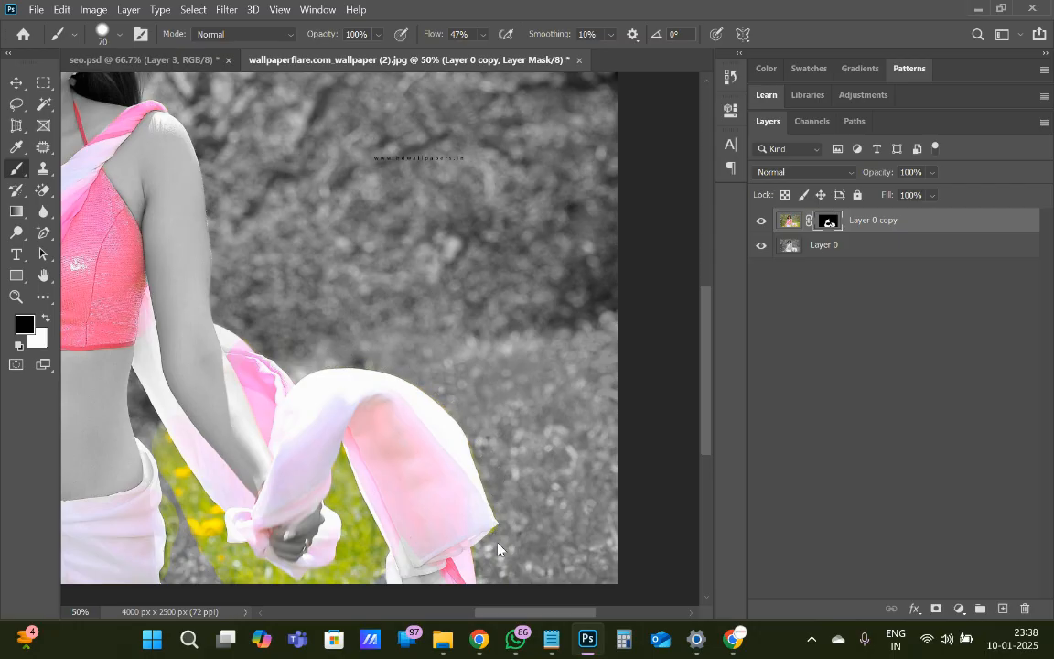
pyautogui.moveTo(342, 491)
pyautogui.mouseDown()
pyautogui.moveTo(371, 553)
pyautogui.moveTo(365, 575)
pyautogui.moveTo(357, 522)
pyautogui.moveTo(338, 496)
pyautogui.moveTo(344, 469)
pyautogui.moveTo(380, 566)
pyautogui.moveTo(343, 463)
pyautogui.moveTo(333, 501)
pyautogui.moveTo(348, 581)
pyautogui.moveTo(284, 591)
pyautogui.moveTo(208, 557)
pyautogui.moveTo(153, 432)
pyautogui.moveTo(225, 555)
pyautogui.moveTo(189, 505)
pyautogui.moveTo(178, 464)
pyautogui.moveTo(235, 560)
pyautogui.moveTo(242, 554)
pyautogui.moveTo(306, 587)
pyautogui.moveTo(374, 547)
pyautogui.moveTo(364, 520)
pyautogui.moveTo(380, 558)
pyautogui.moveTo(376, 576)
pyautogui.moveTo(344, 503)
pyautogui.moveTo(351, 583)
pyautogui.moveTo(308, 577)
pyautogui.moveTo(341, 561)
pyautogui.mouseUp()
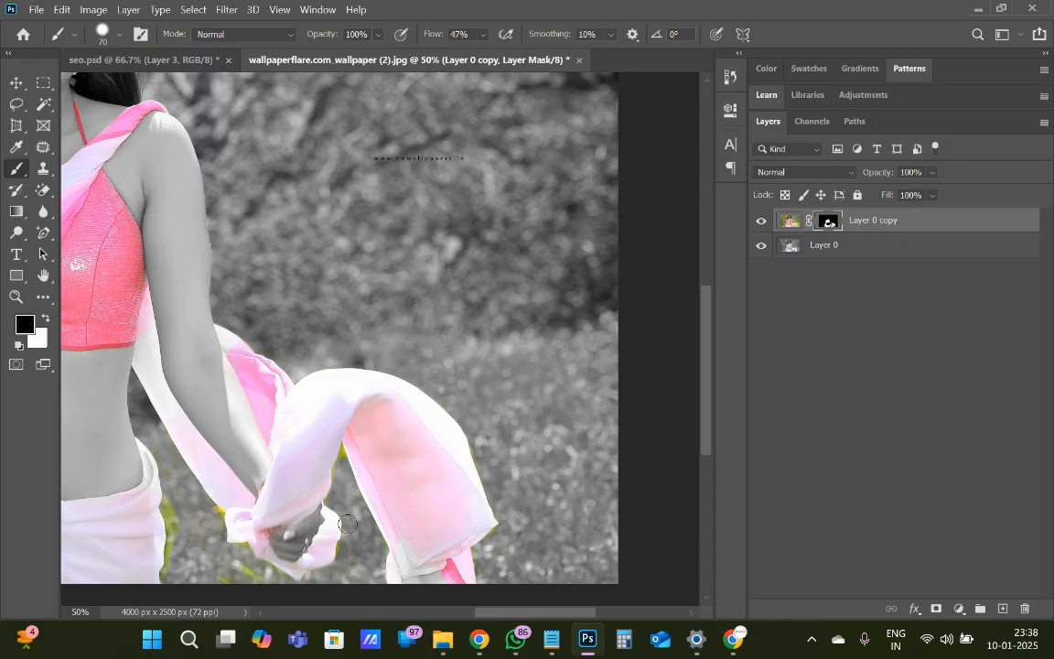
pyautogui.moveTo(287, 578)
pyautogui.mouseDown()
pyautogui.moveTo(222, 576)
pyautogui.moveTo(154, 515)
pyautogui.moveTo(156, 449)
pyautogui.moveTo(169, 512)
pyautogui.mouseUp()
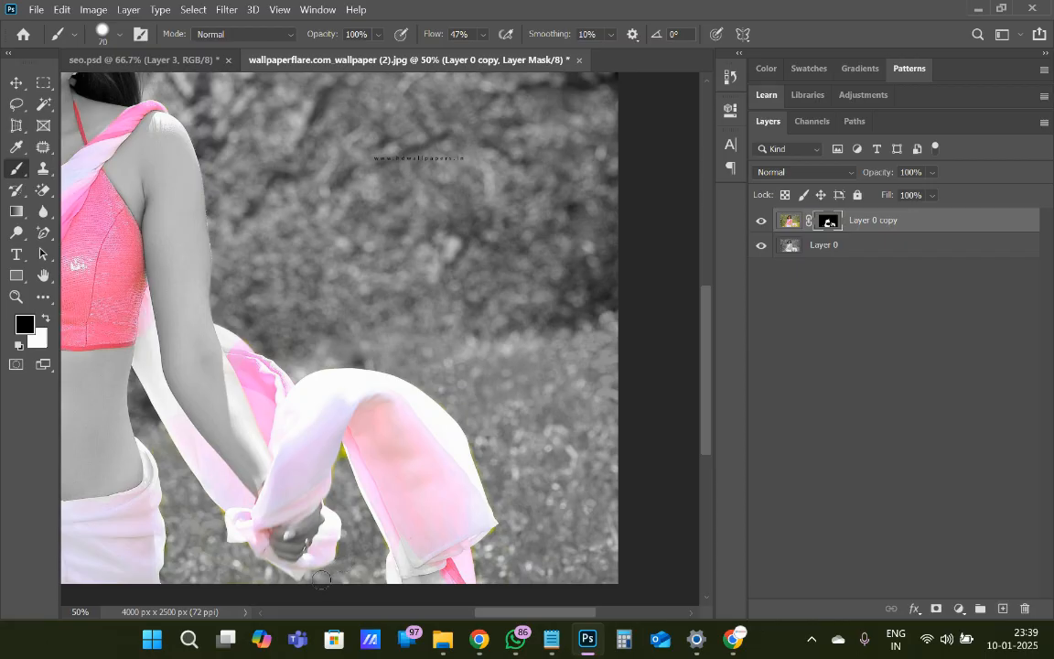
# Reduce the brush size to 31 px and paint black over the leftover green fringe in the gap between the cloth folds
pyautogui.rightClick(377, 543)
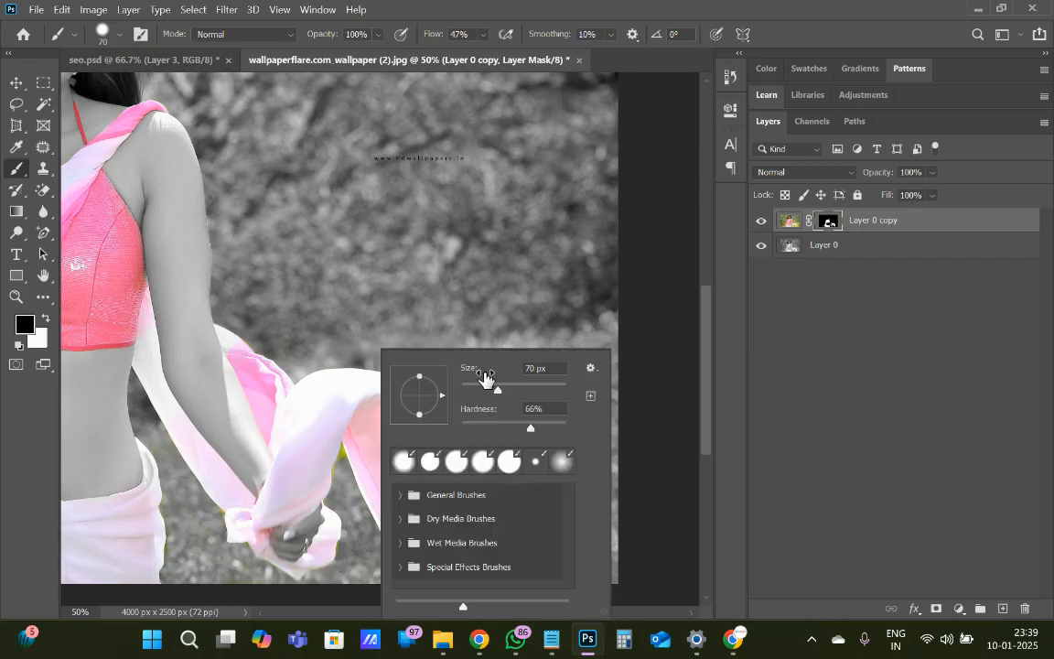
pyautogui.click(476, 390)
pyautogui.click(342, 464)
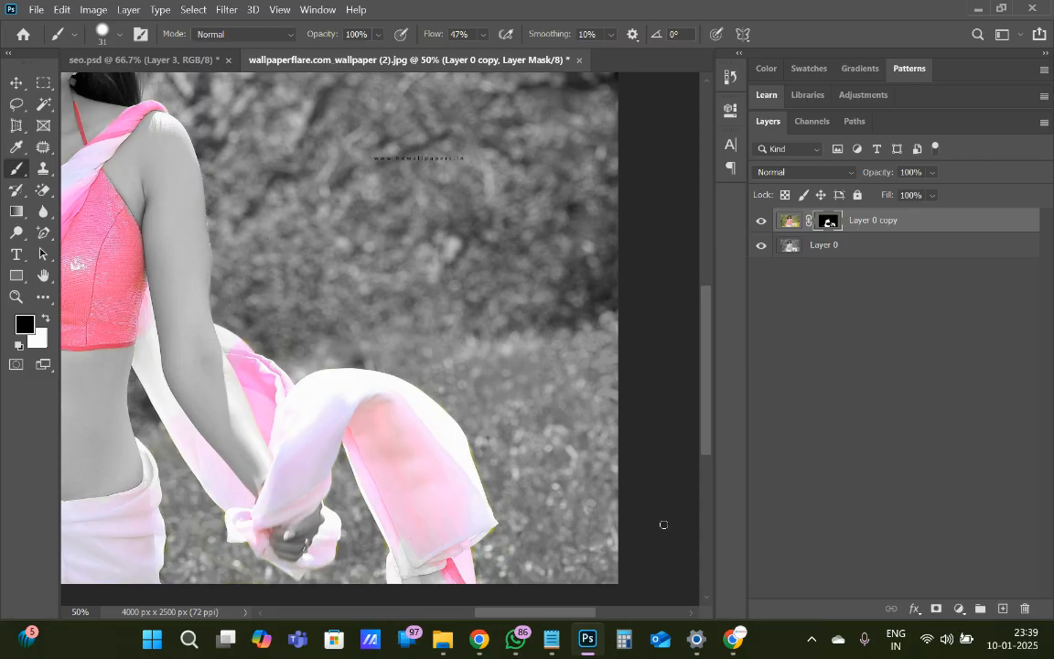
# Invert the layer mask of Layer 0 copy to expose leftover colour along the outfit's edges
pyautogui.hotkey('ctrl', '-')
pyautogui.hotkey('ctrl', '-')
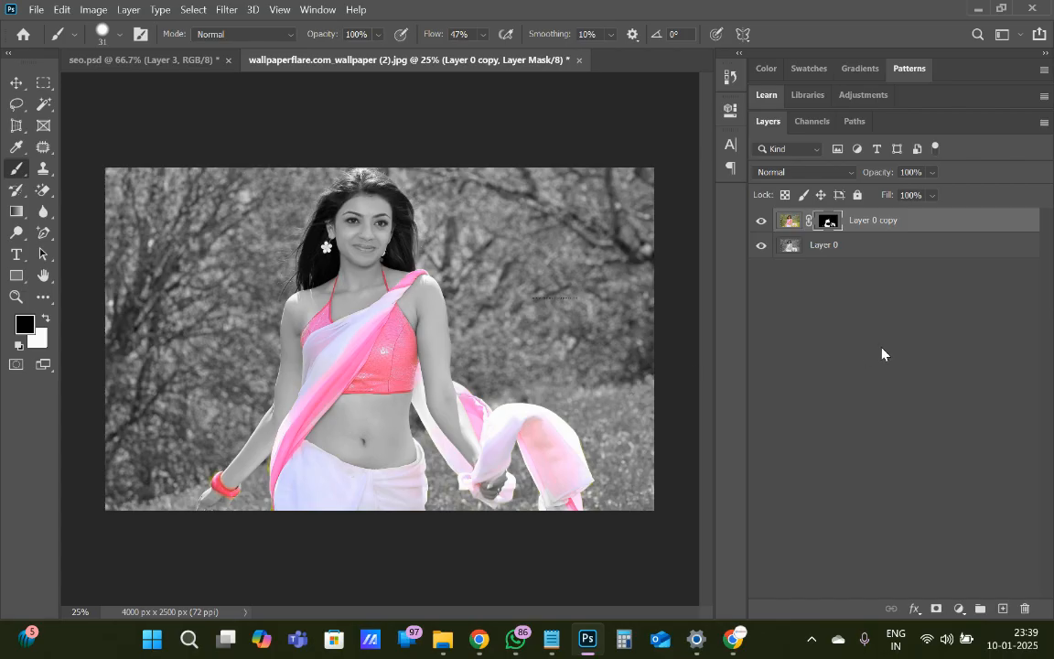
pyautogui.keyDown('shift'); pyautogui.click(828, 220); pyautogui.keyUp('shift')
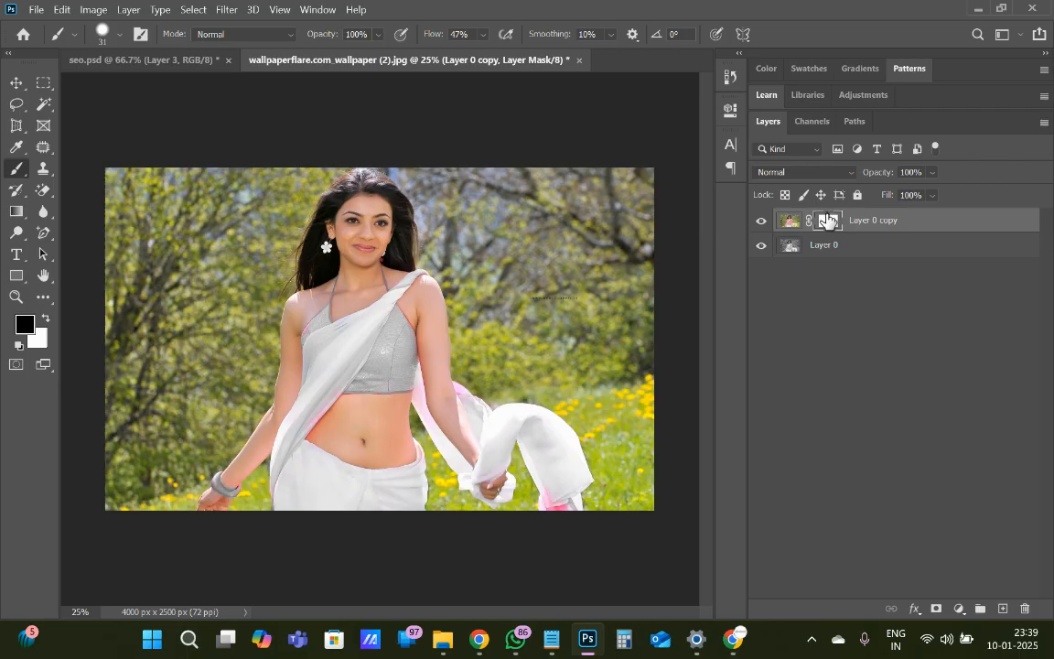
pyautogui.moveTo(828, 220); pyautogui.dragTo(828, 217)
# Touch up the mask along the halter strap's inner edge, painting black on the strap and white on the adjoining skin
pyautogui.hotkey('ctrl', '+')
pyautogui.hotkey('ctrl', '+')
pyautogui.hotkey('ctrl', '+')
pyautogui.hotkey('ctrl', '+')
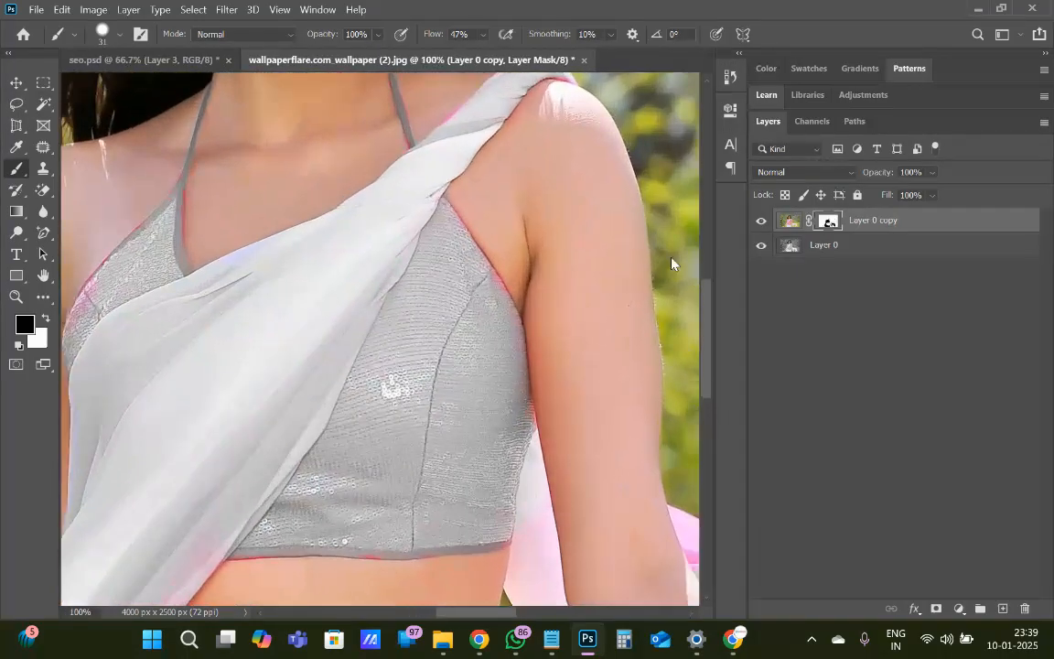
pyautogui.hscroll(-5, 363, 373)
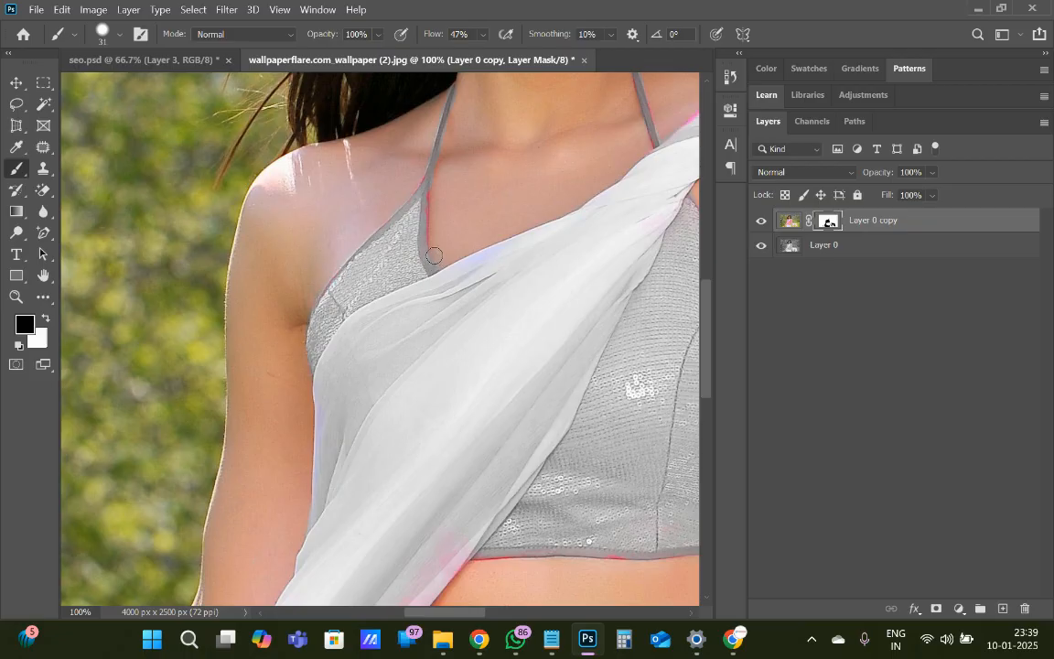
pyautogui.press('x')
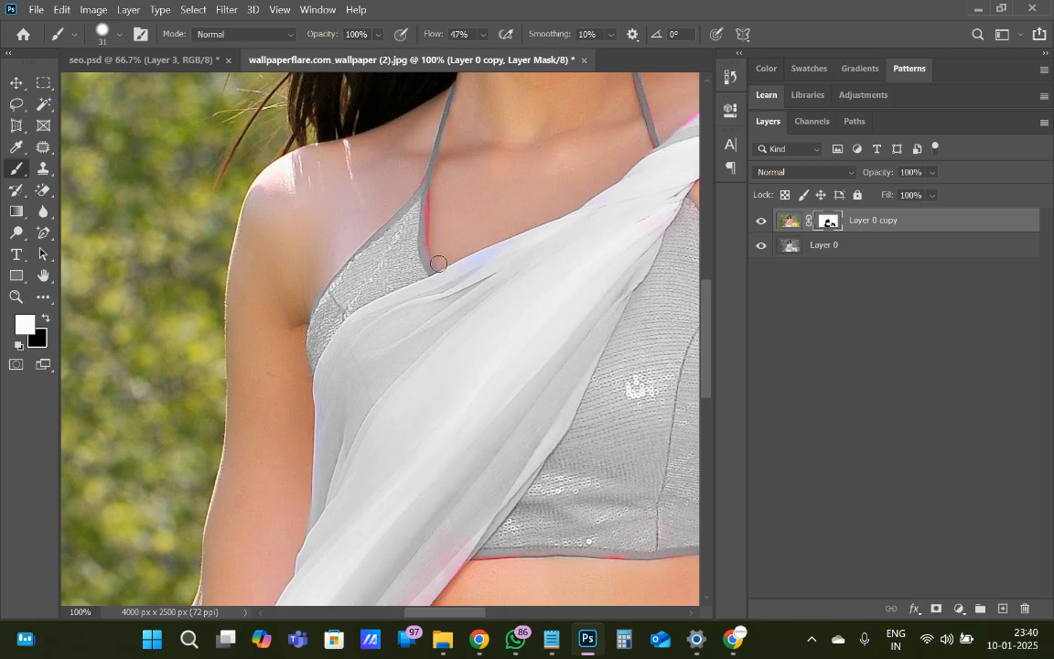
pyautogui.press('x')
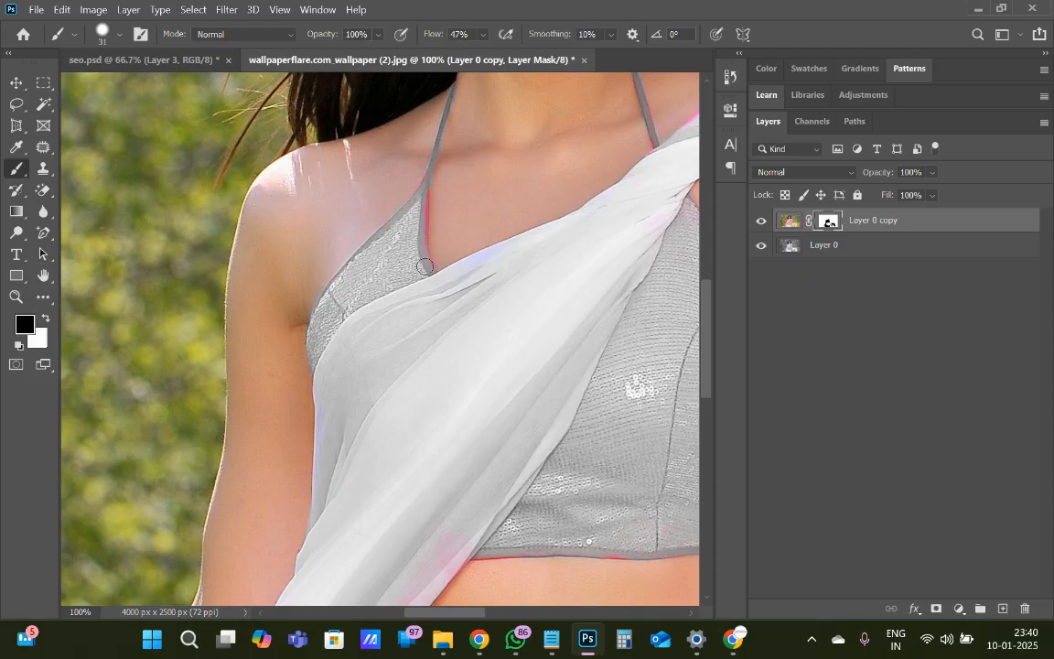
pyautogui.moveTo(418, 237)
pyautogui.mouseDown()
pyautogui.moveTo(422, 192)
pyautogui.moveTo(424, 241)
pyautogui.mouseUp()
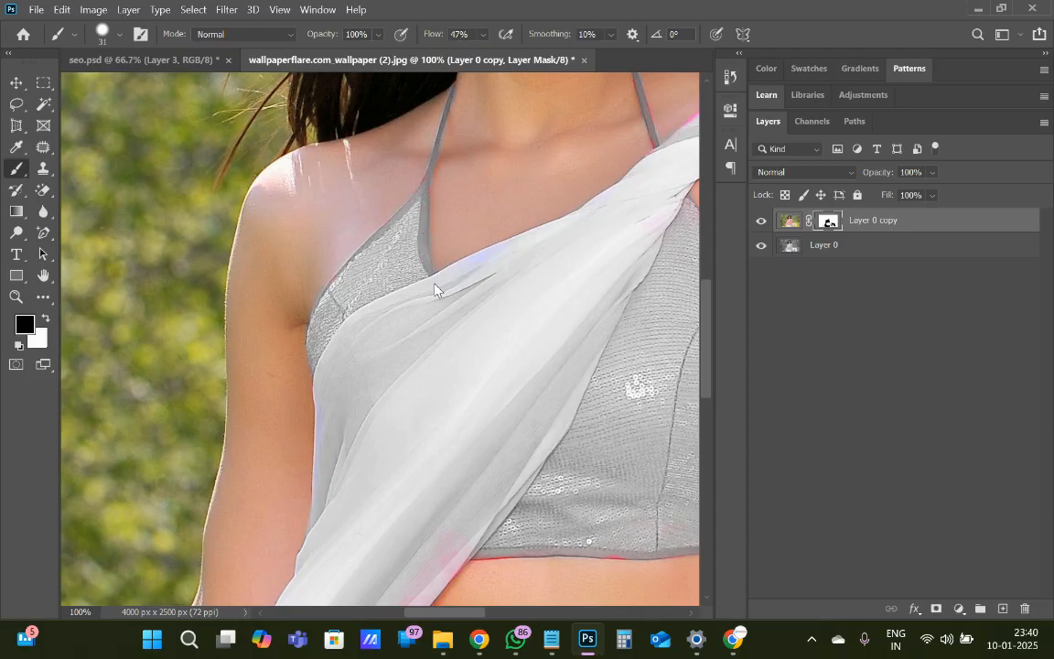
pyautogui.press('x')
pyautogui.moveTo(445, 262)
pyautogui.mouseDown()
pyautogui.moveTo(433, 239)
pyautogui.moveTo(437, 181)
pyautogui.mouseUp()
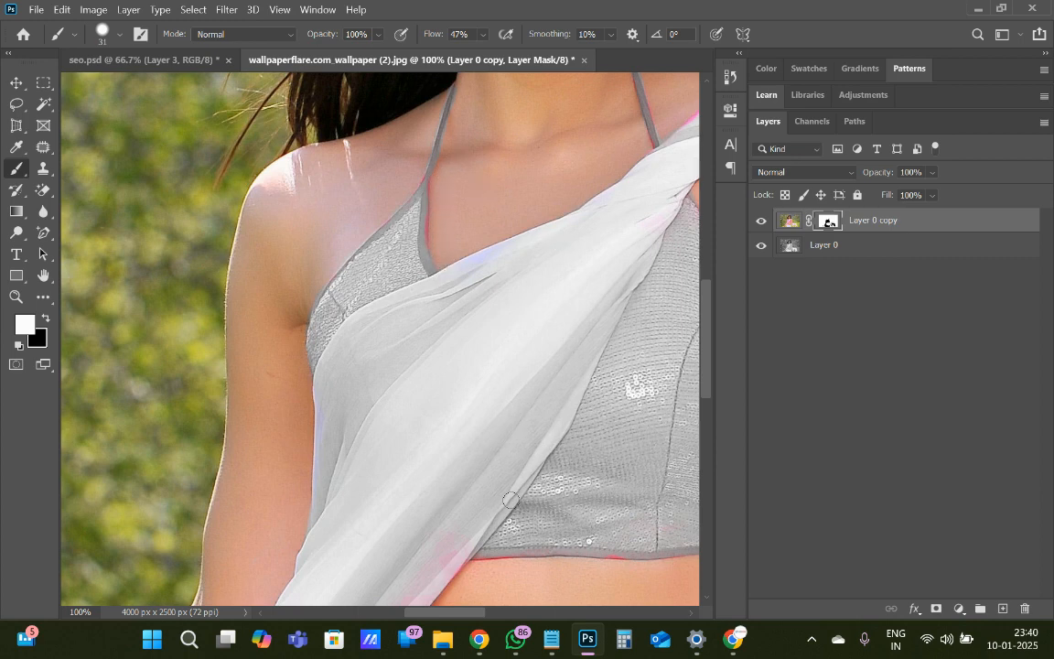
# Paint black on the mask over the leftover pink on the diagonal drape, its outer edge and the blouse
pyautogui.press('x')
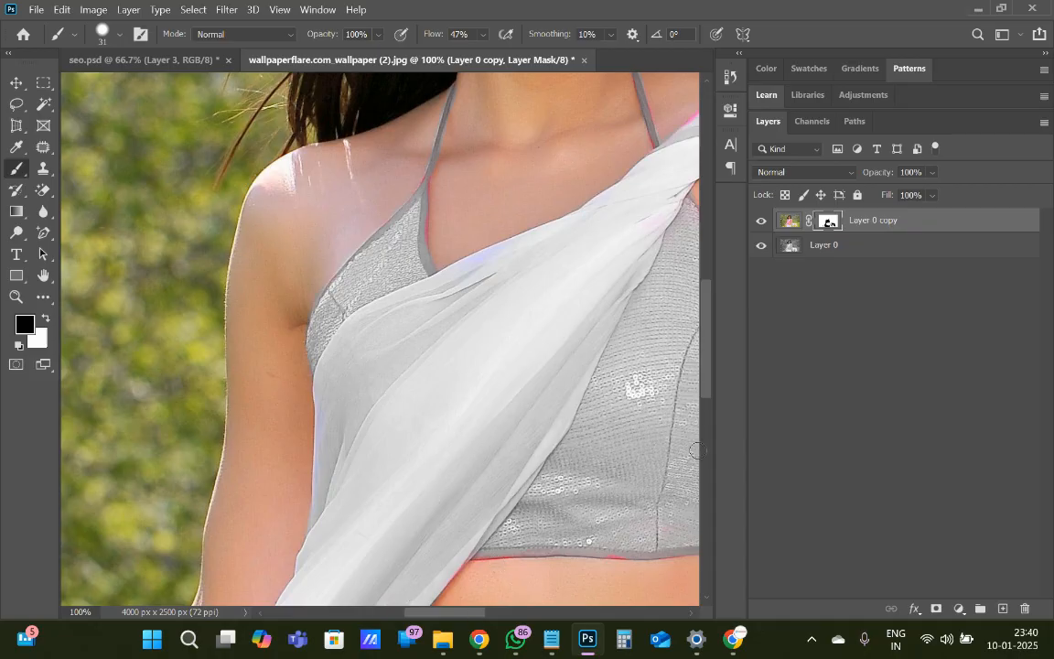
pyautogui.moveTo(712, 361); pyautogui.dragTo(705, 440)
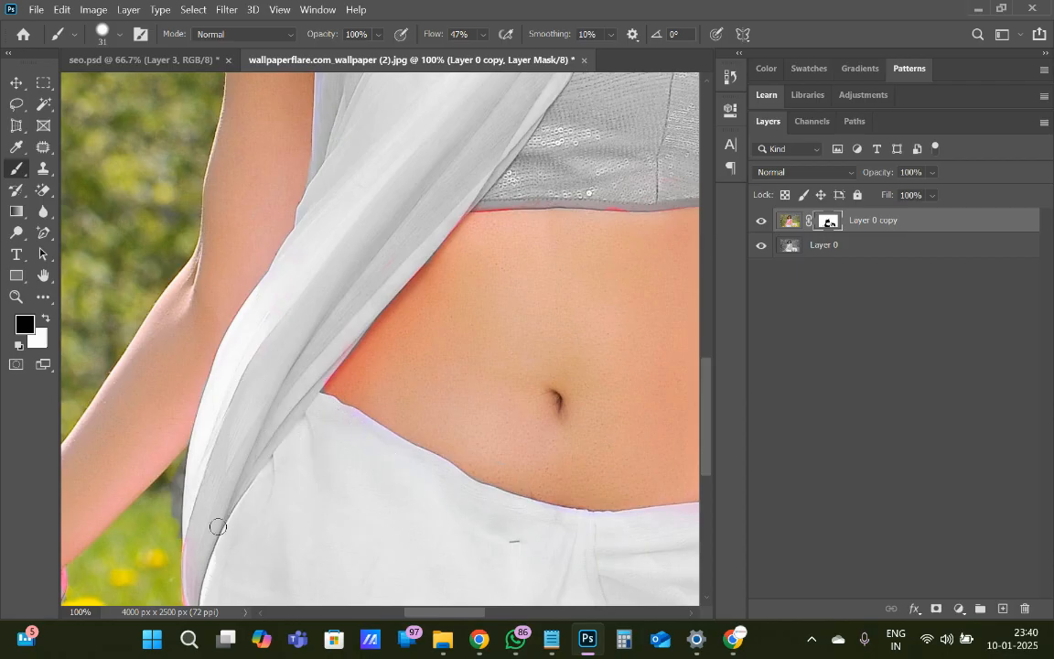
pyautogui.moveTo(193, 531); pyautogui.dragTo(192, 602)
pyautogui.moveTo(671, 194); pyautogui.dragTo(664, 175)
# Set the brush to 72 px and paint black on the mask over the remaining pink areas of the flowing cloth
pyautogui.hotkey('ctrl', '-')
pyautogui.hotkey('ctrl', '-')
pyautogui.hotkey('ctrl', '-')
pyautogui.hotkey('ctrl', '-')
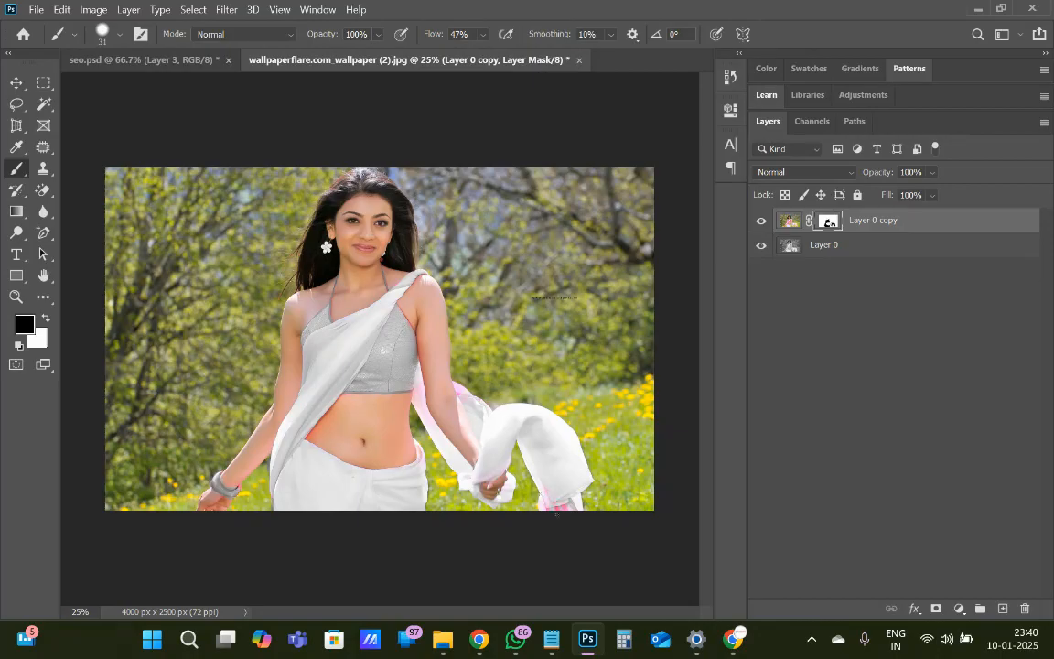
pyautogui.rightClick(557, 498)
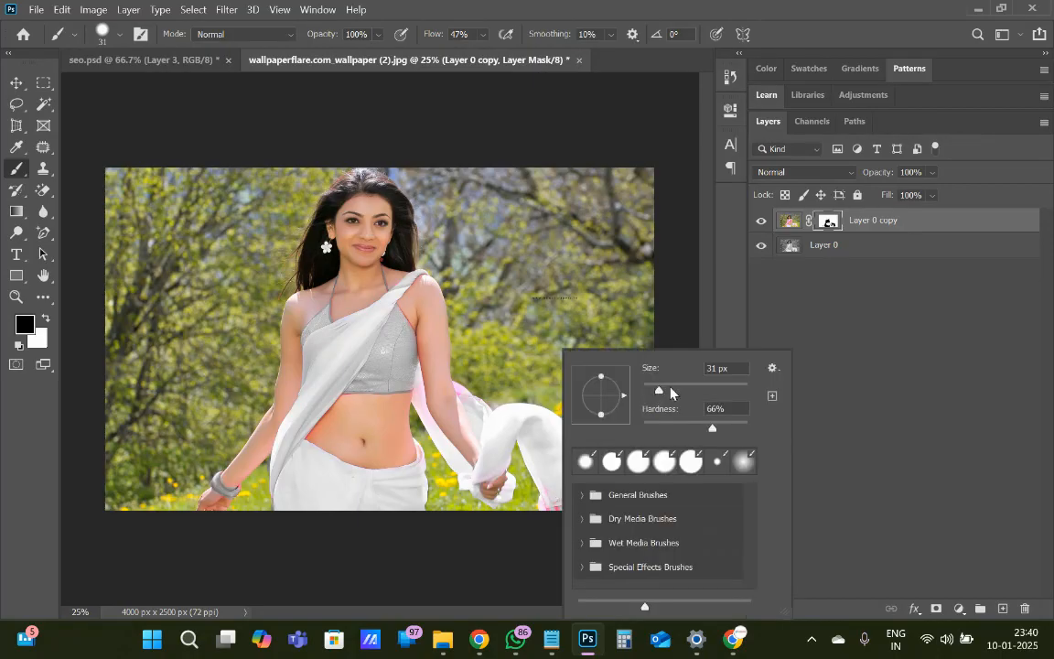
pyautogui.click(681, 391)
pyautogui.click(540, 457)
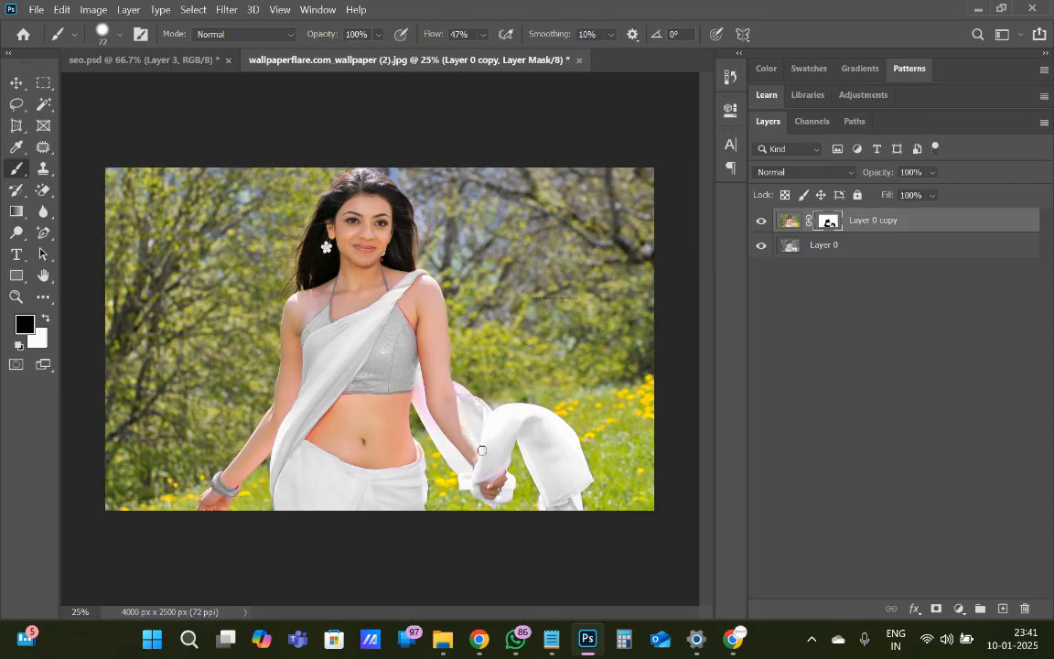
pyautogui.press('x')
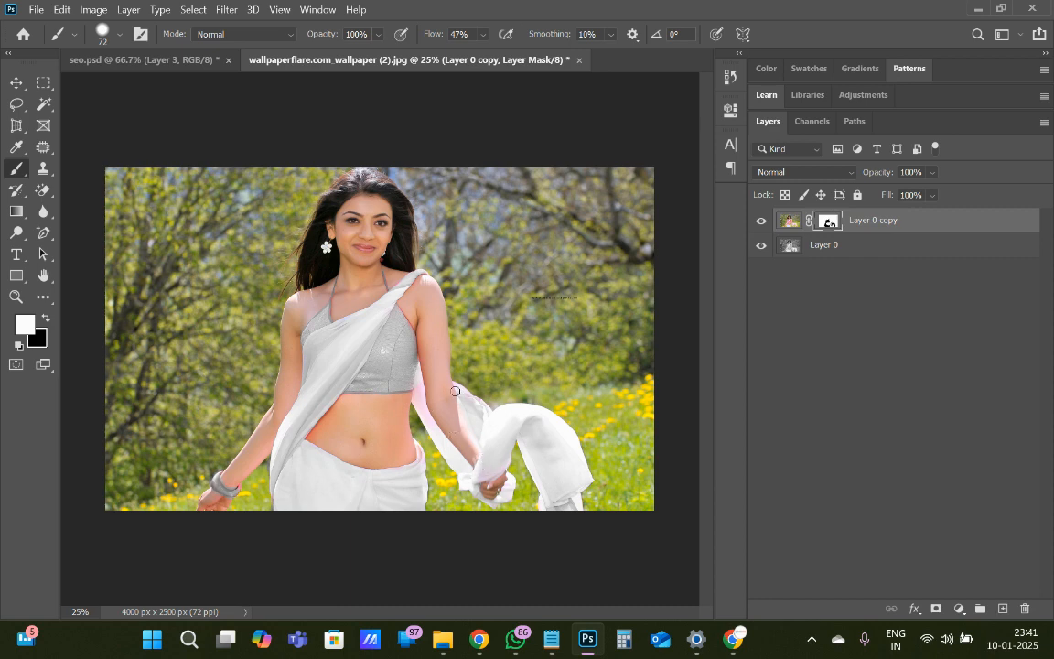
pyautogui.press('x')
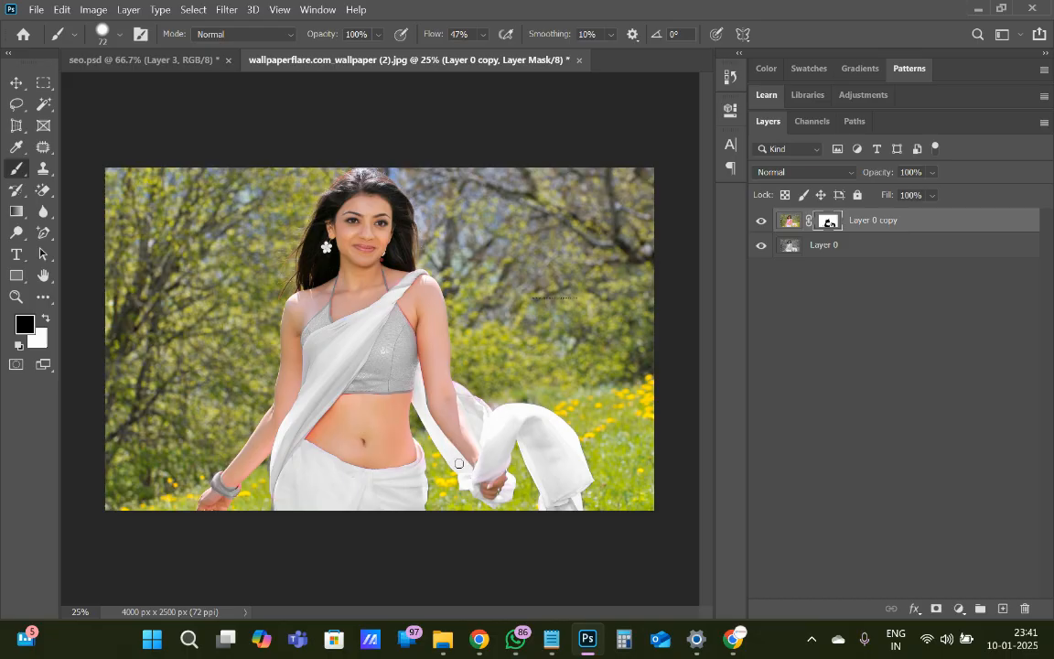
pyautogui.press('x')
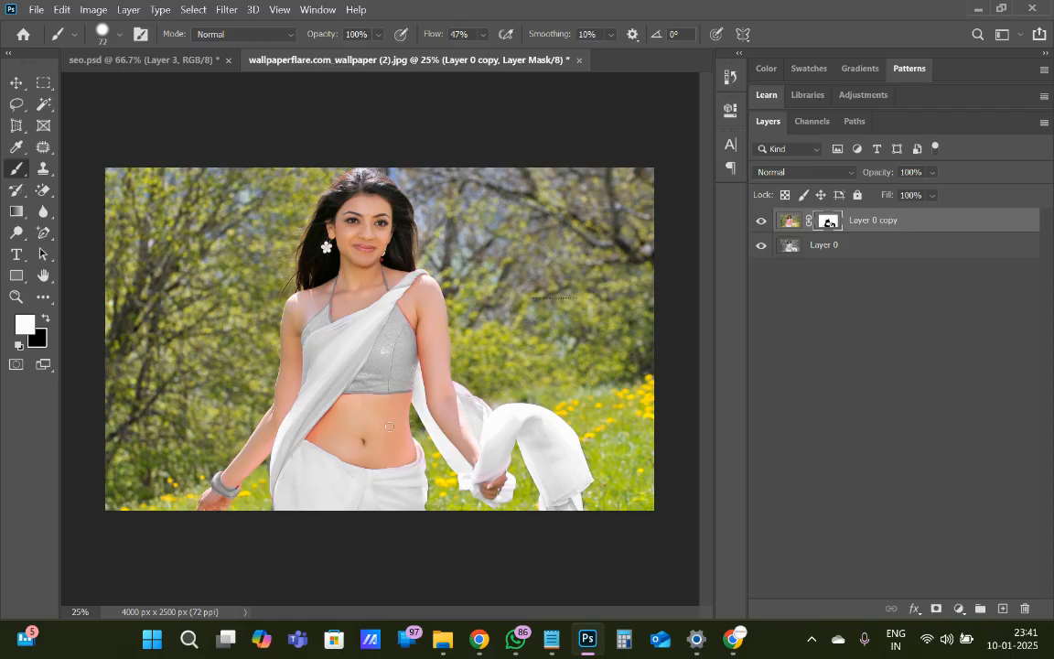
# Invert the layer mask back so only the outfit is coloured against the black-and-white photo
pyautogui.hotkey('ctrl', '-')
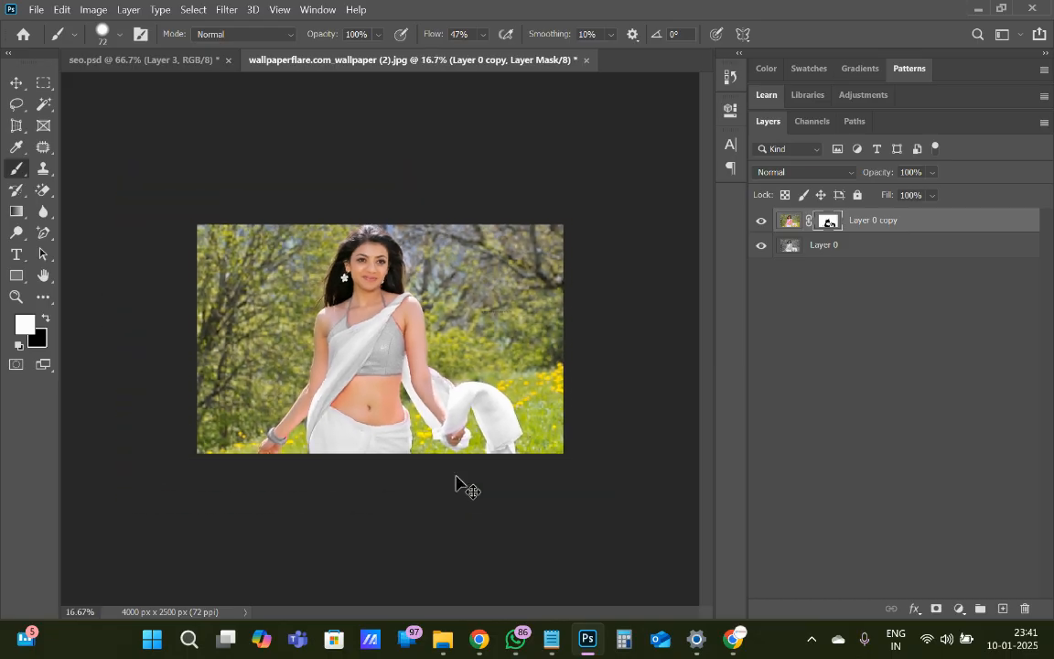
pyautogui.hotkey('ctrl', '+')
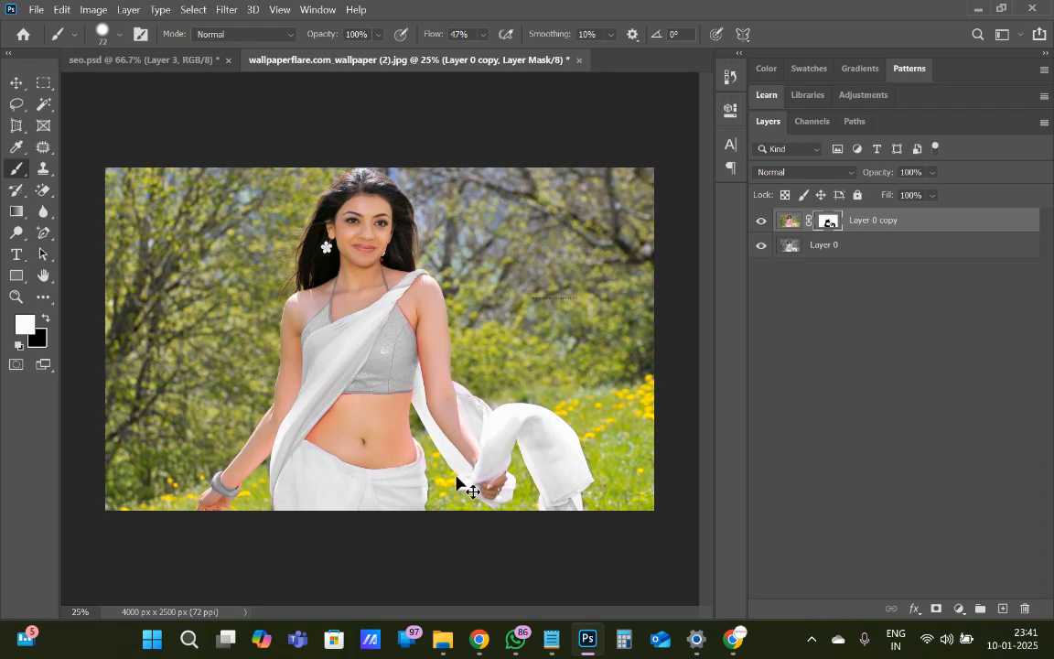
pyautogui.hotkey('ctrl', 'i')
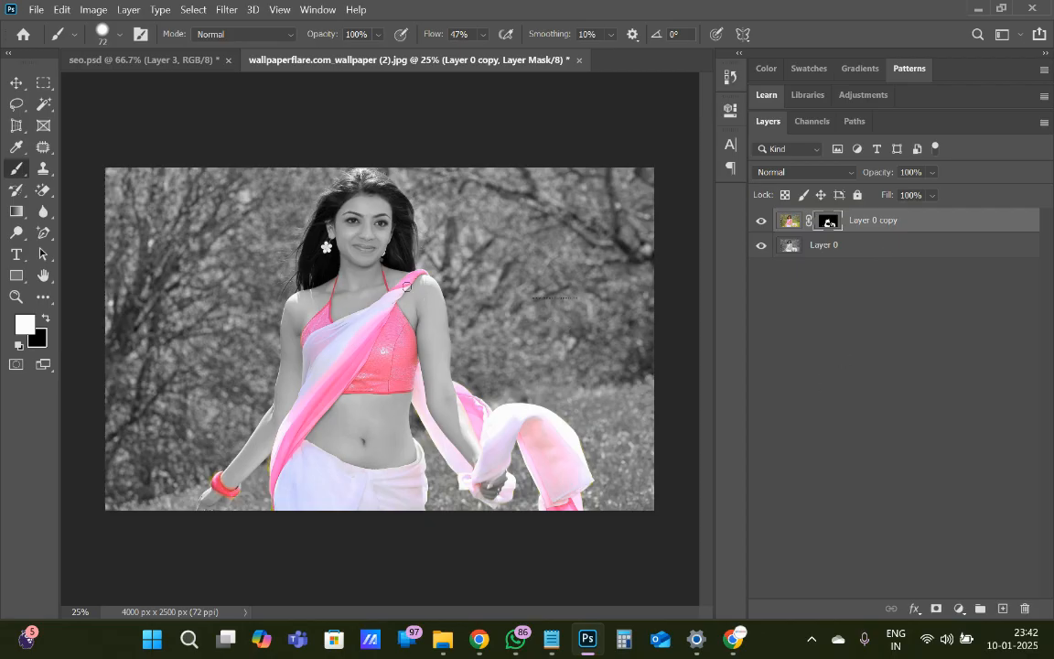
# Open the Apple-iPhone-11-PNG-Clipart image and the pngtree 3D cartoon running-boy image from Downloads
pyautogui.click(38, 10)
pyautogui.click(51, 40)
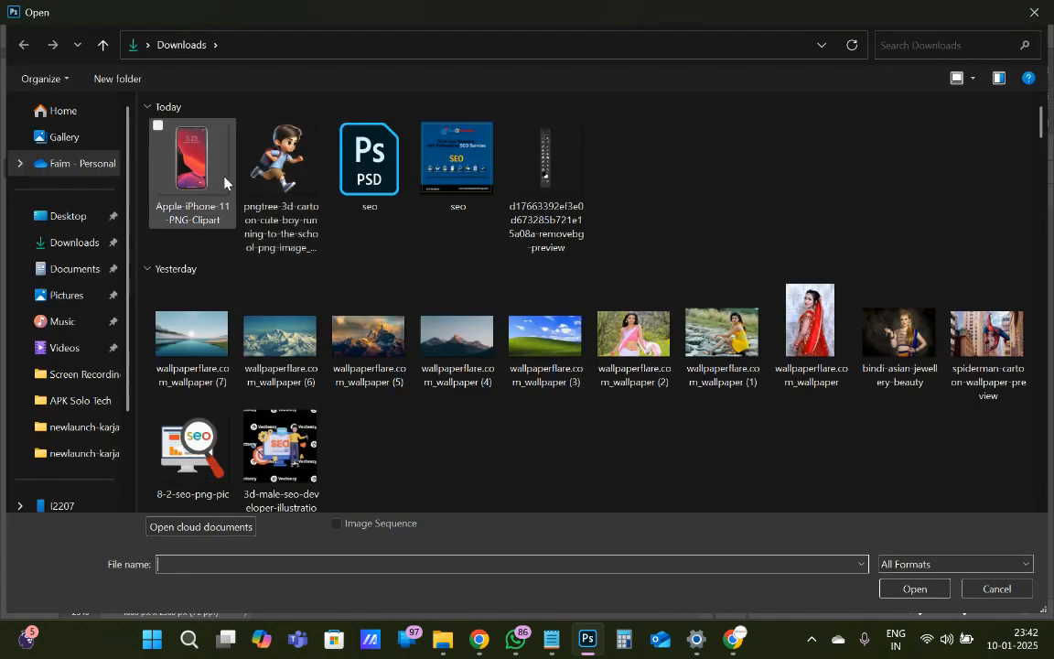
pyautogui.press('Escape')
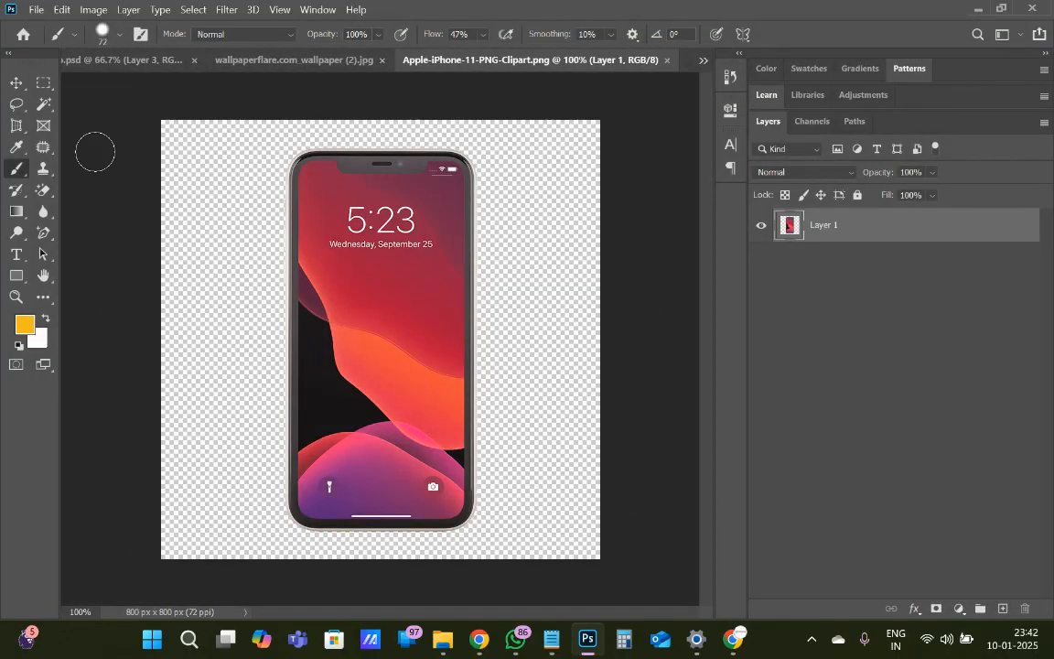
pyautogui.click(39, 11)
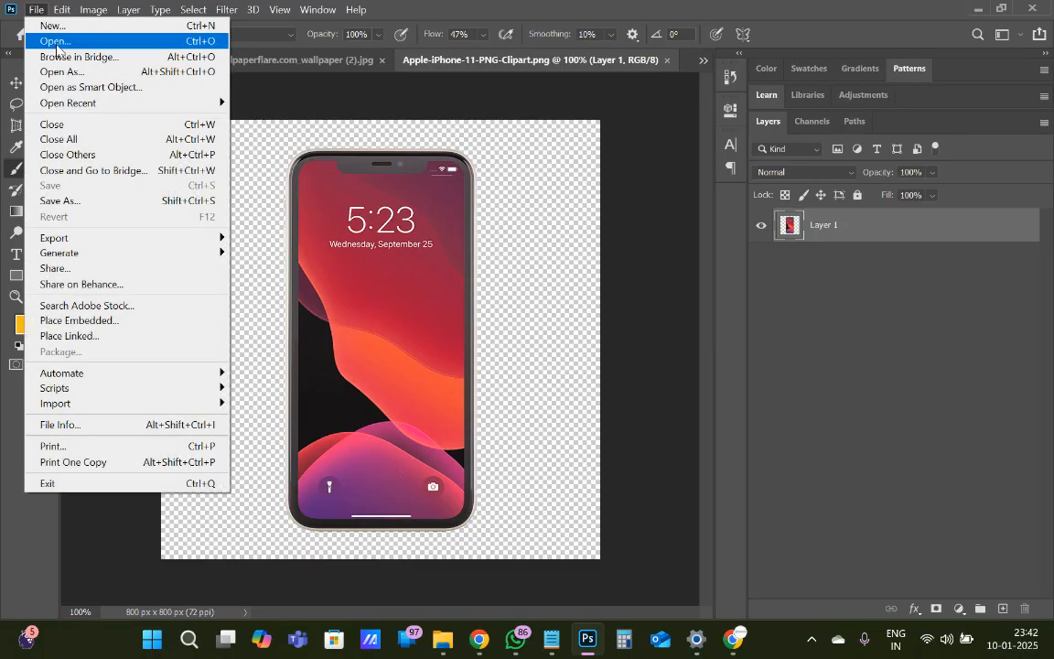
pyautogui.click(53, 41)
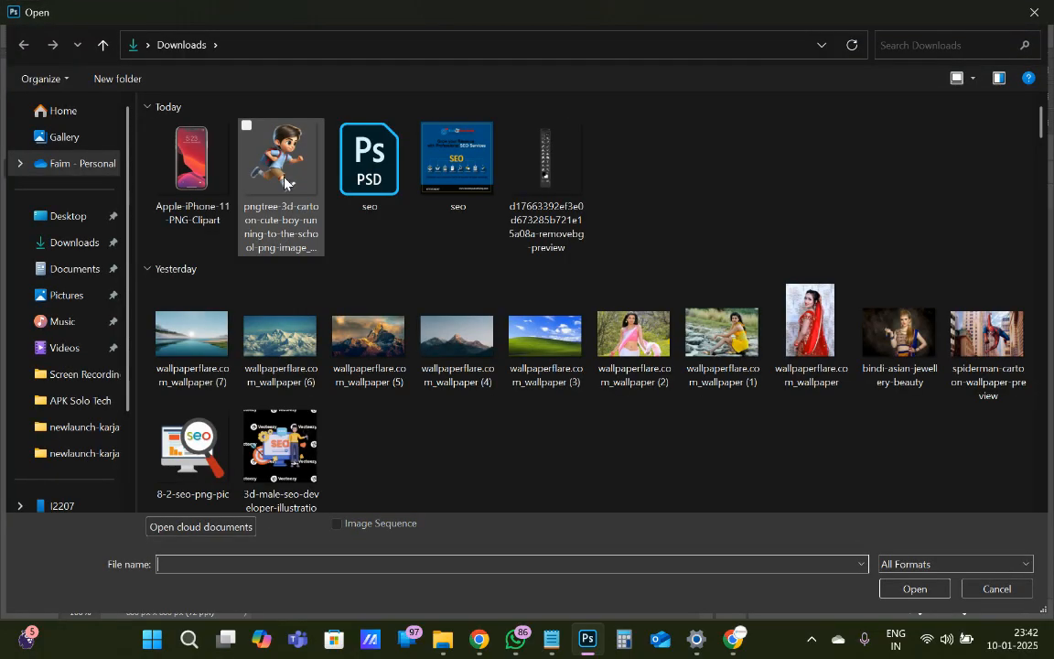
pyautogui.doubleClick(255, 159)
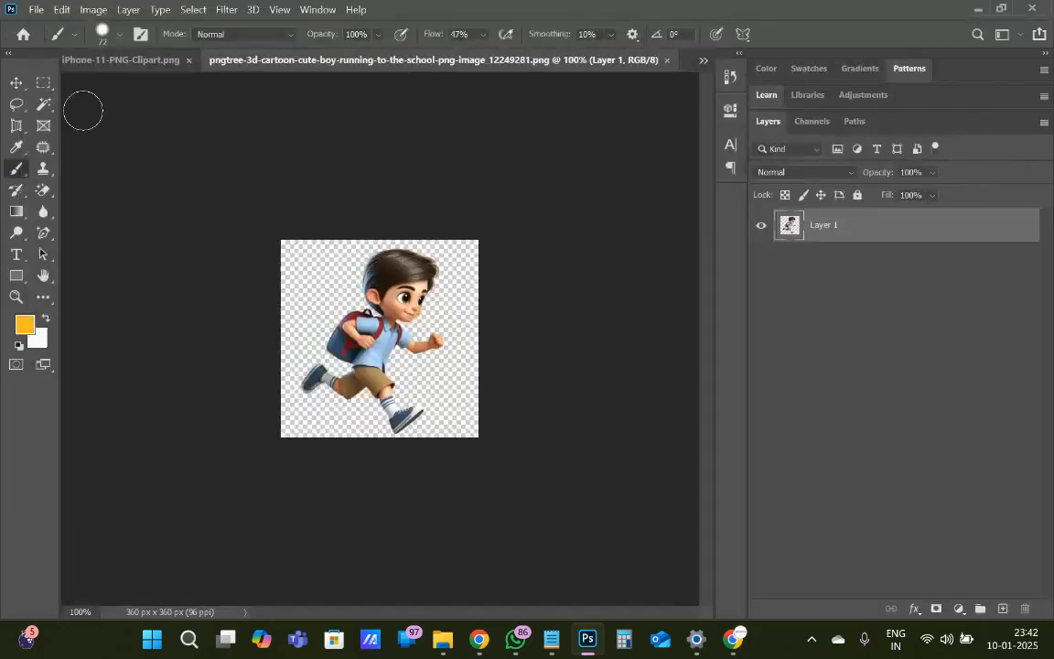
# Move the running boy into the iPhone document, scale him to 173.49%, and position him over the phone
pyautogui.click(17, 83)
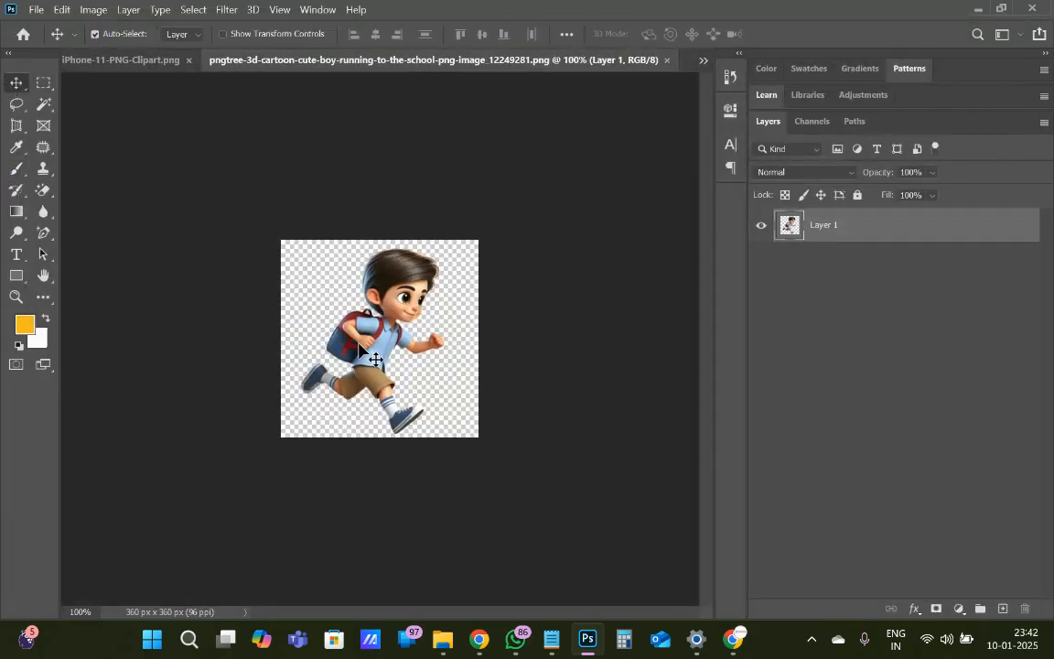
pyautogui.moveTo(331, 319); pyautogui.dragTo(369, 373)
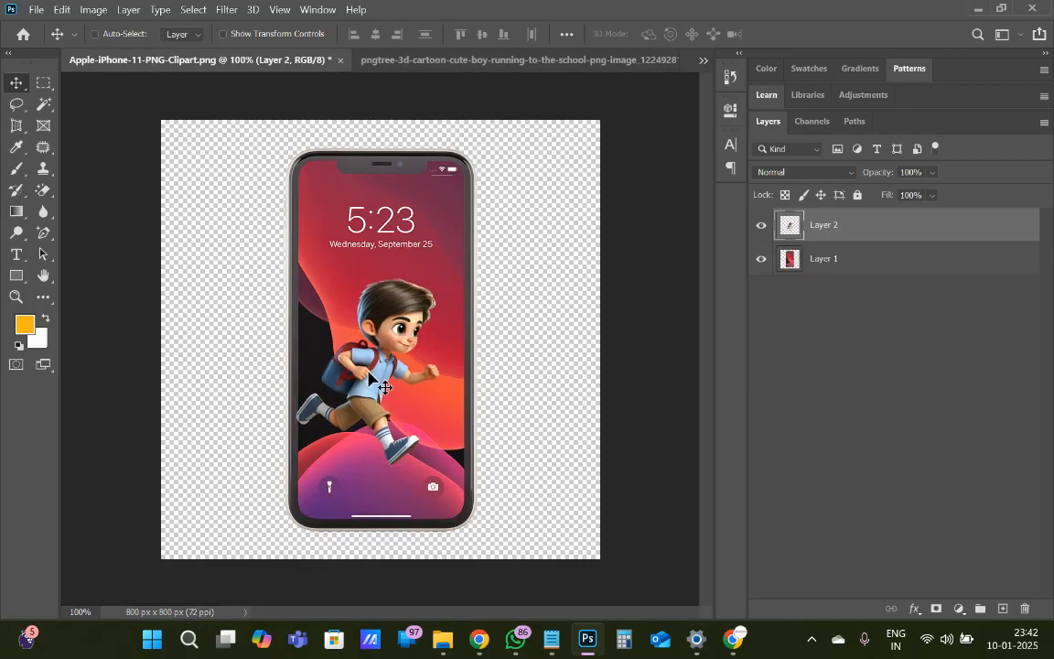
pyautogui.hotkey('ctrl', 't')
pyautogui.moveTo(441, 278); pyautogui.dragTo(400, 359)
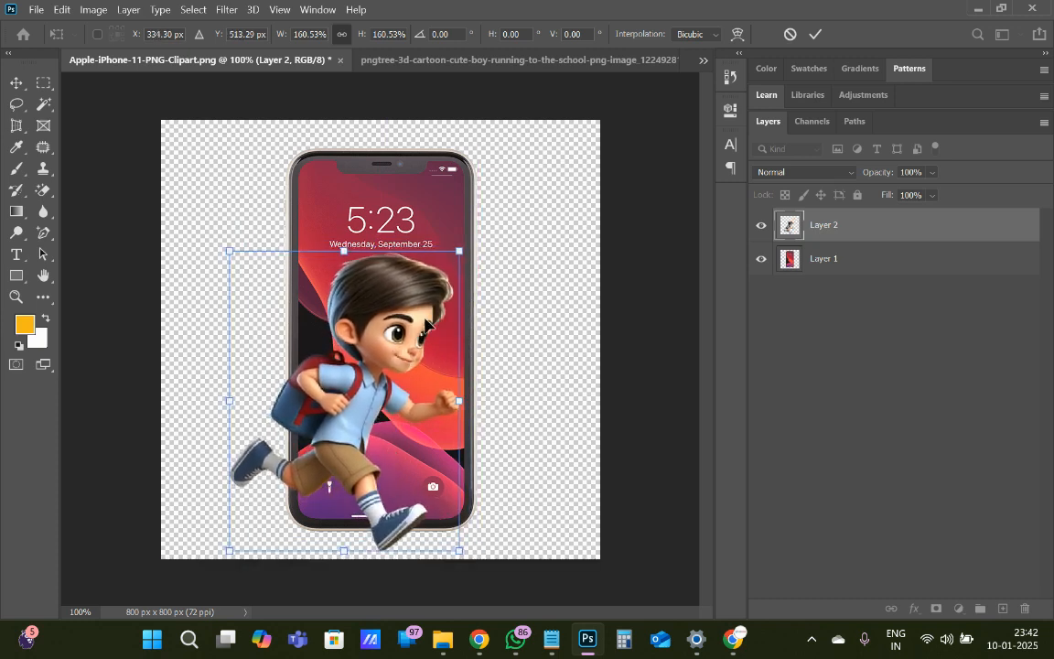
pyautogui.moveTo(460, 259); pyautogui.dragTo(477, 229)
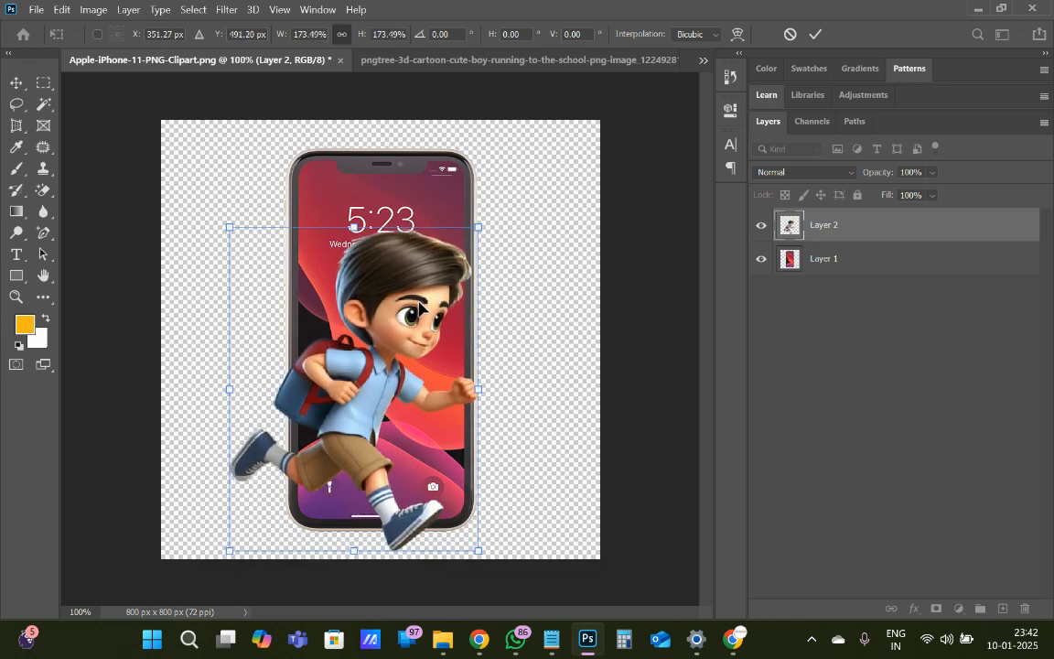
pyautogui.moveTo(418, 299)
pyautogui.mouseDown()
pyautogui.moveTo(430, 306)
pyautogui.moveTo(423, 295)
pyautogui.mouseUp()
pyautogui.click(17, 83)
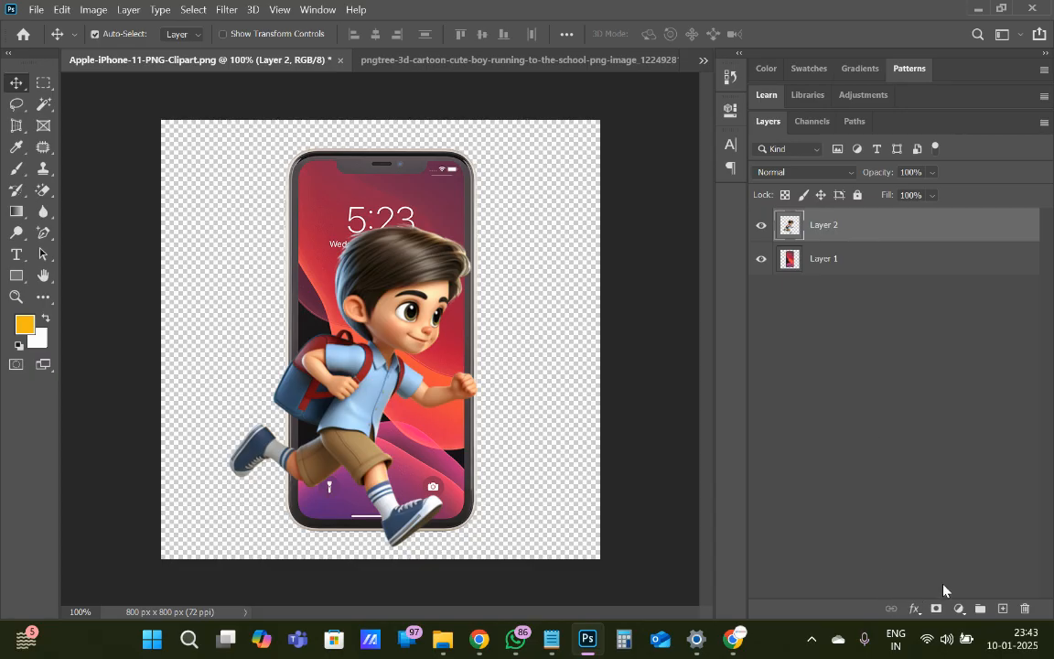
# Add a layer mask to Layer 2 and paint black over the boy's rear shoe outside the phone
pyautogui.click(936, 611)
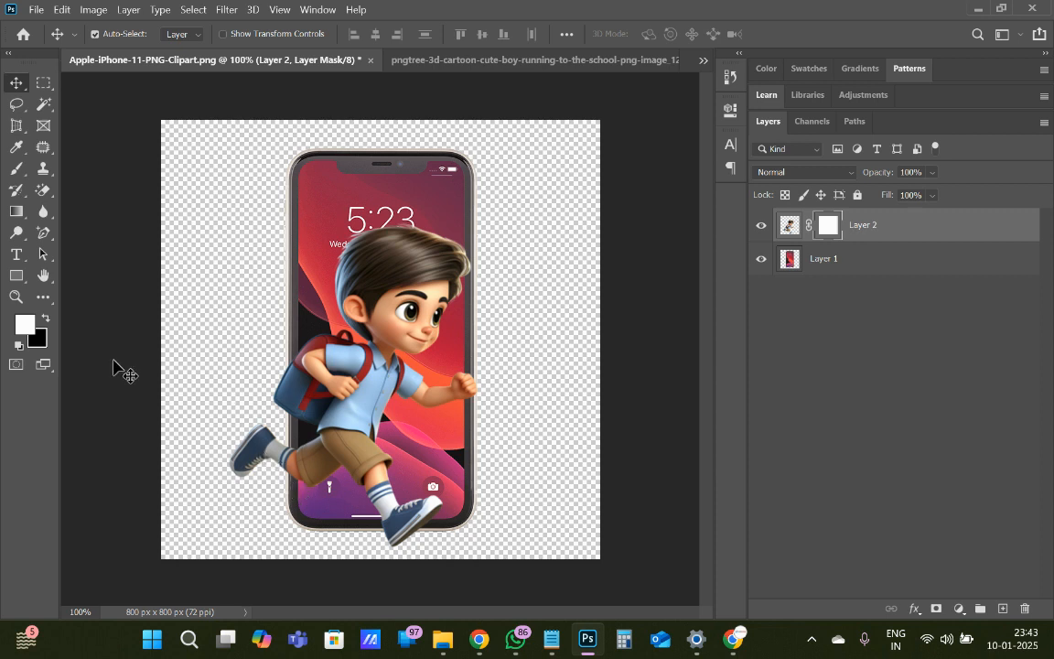
pyautogui.click(46, 320)
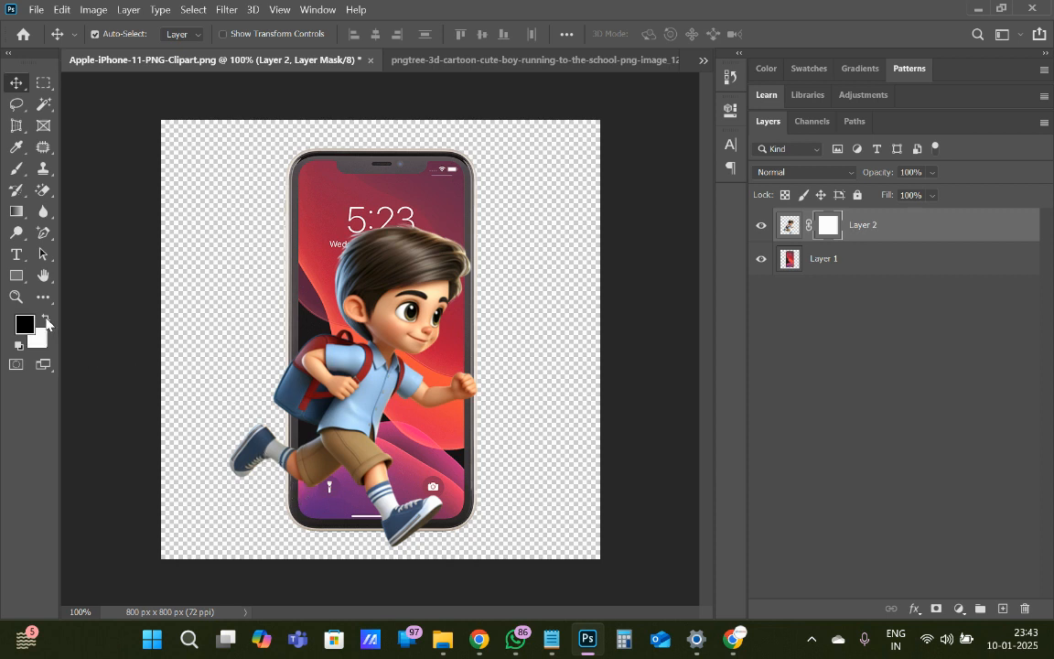
pyautogui.click(17, 170)
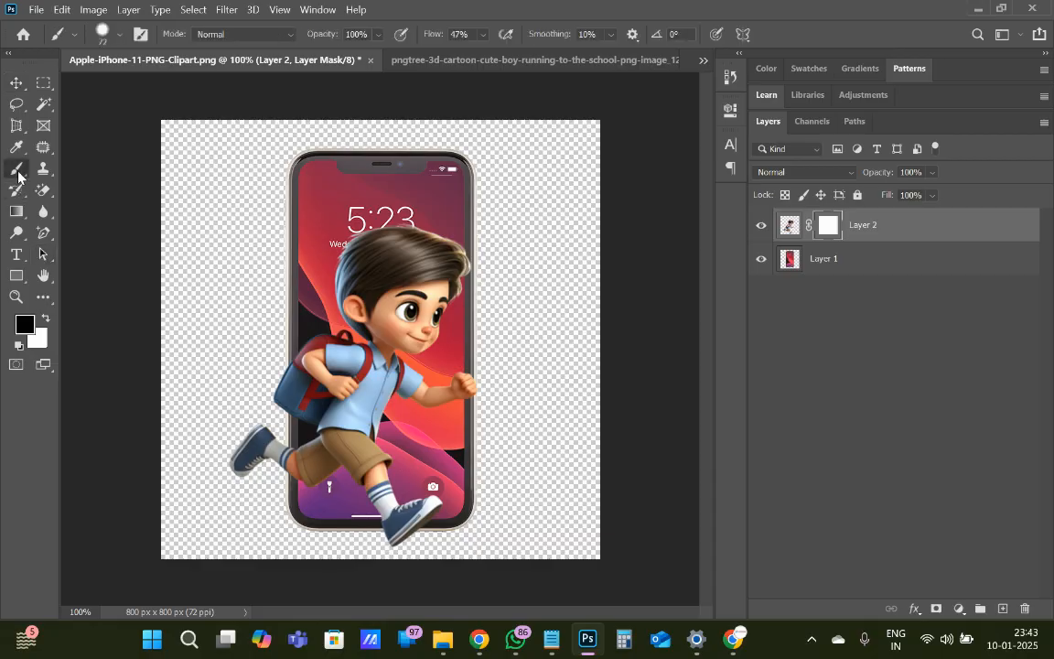
pyautogui.moveTo(266, 437)
pyautogui.mouseDown()
pyautogui.moveTo(240, 460)
pyautogui.moveTo(252, 442)
pyautogui.moveTo(251, 457)
pyautogui.mouseUp()
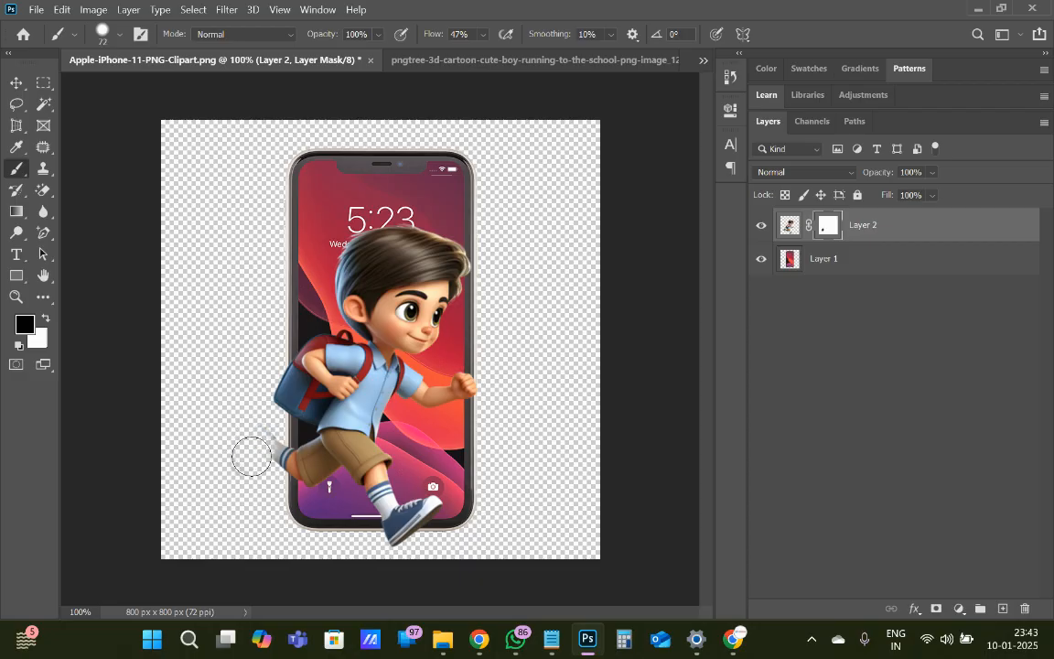
# Paint black on the mask over the backpack and rear leg parts that extend past the phone screen's edge
pyautogui.hotkey('ctrl', '+')
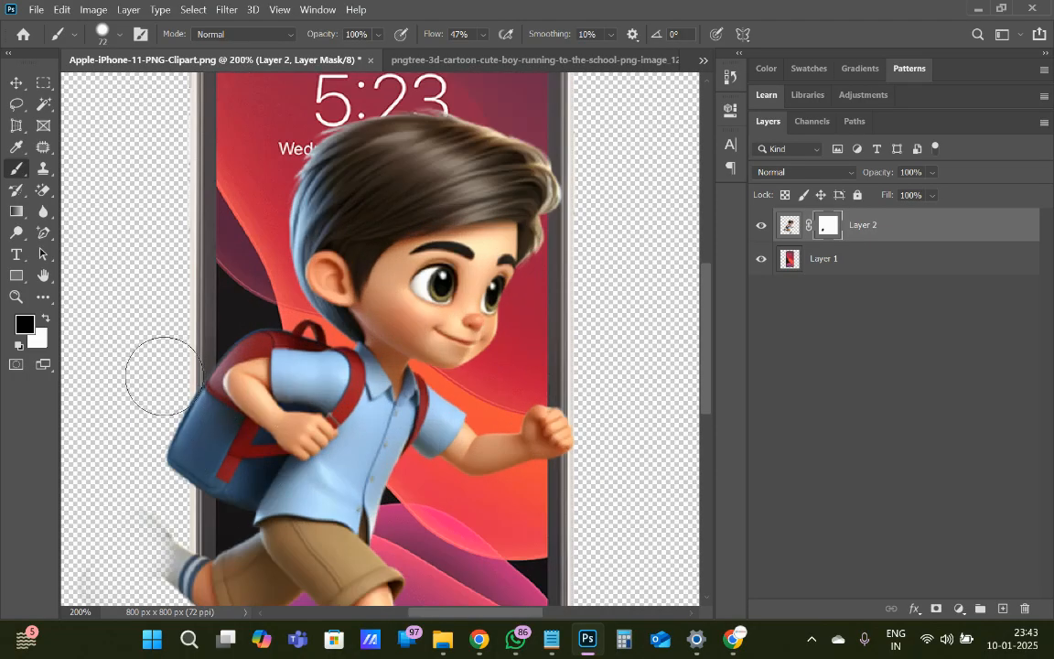
pyautogui.moveTo(167, 408)
pyautogui.mouseDown()
pyautogui.moveTo(153, 506)
pyautogui.moveTo(169, 588)
pyautogui.moveTo(168, 358)
pyautogui.moveTo(179, 375)
pyautogui.moveTo(165, 370)
pyautogui.moveTo(171, 500)
pyautogui.moveTo(169, 371)
pyautogui.moveTo(169, 499)
pyautogui.moveTo(164, 461)
pyautogui.moveTo(165, 370)
pyautogui.moveTo(183, 611)
pyautogui.mouseUp()
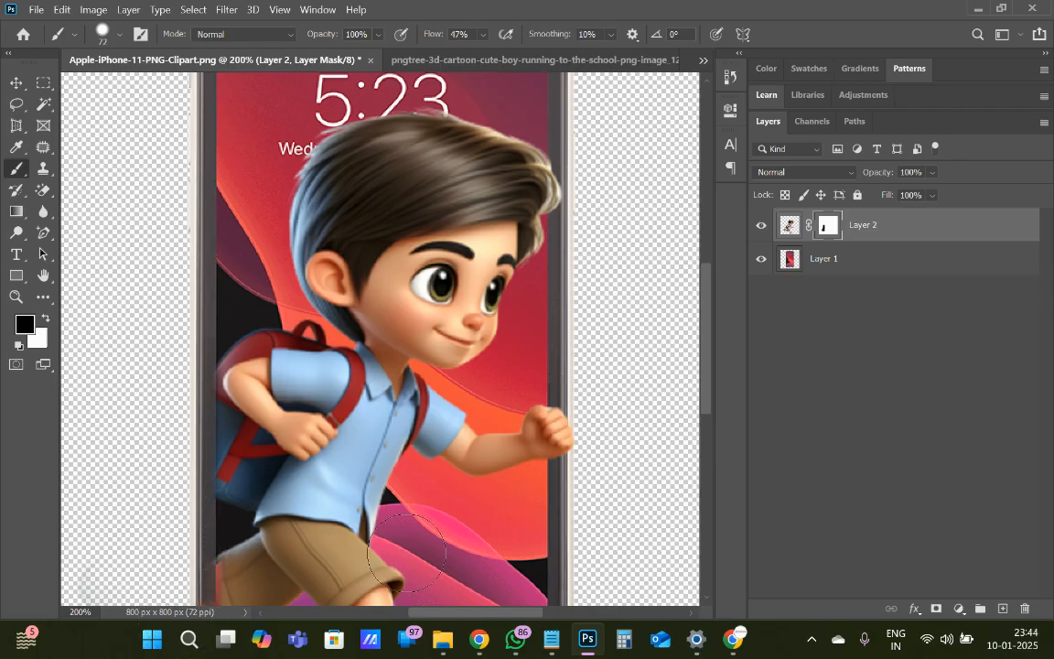
pyautogui.moveTo(710, 362); pyautogui.dragTo(710, 419)
pyautogui.moveTo(177, 390)
pyautogui.mouseDown()
pyautogui.moveTo(177, 458)
pyautogui.moveTo(165, 362)
pyautogui.moveTo(179, 271)
pyautogui.moveTo(174, 307)
pyautogui.moveTo(176, 179)
pyautogui.moveTo(175, 301)
pyautogui.mouseUp()
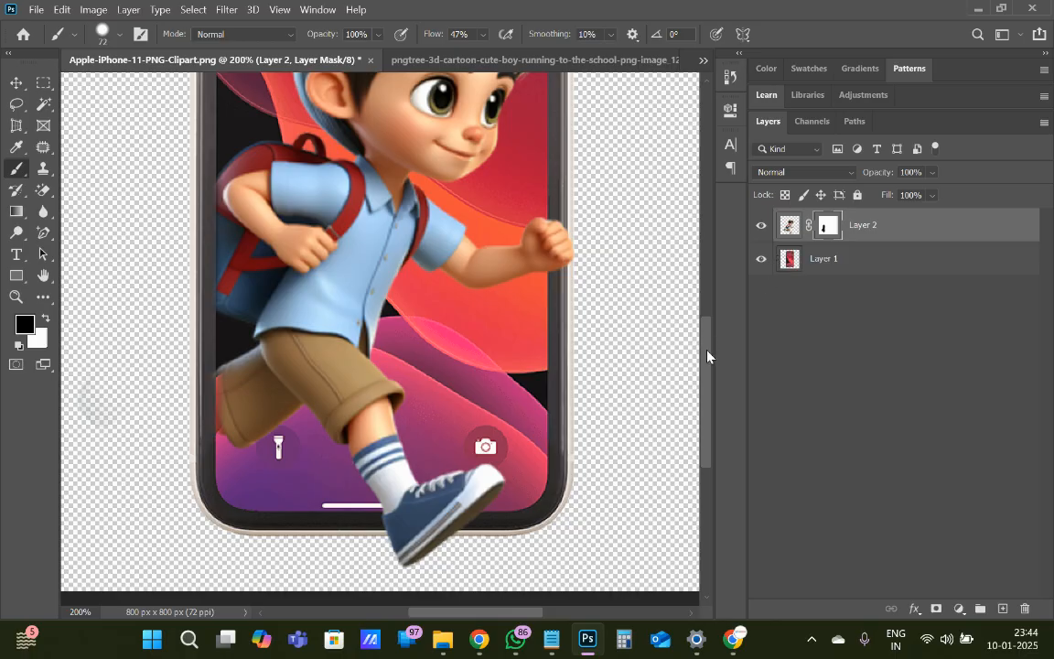
# Swap the foreground and background colours between black and white twice, ending with black as the foreground
pyautogui.moveTo(707, 356); pyautogui.dragTo(707, 326)
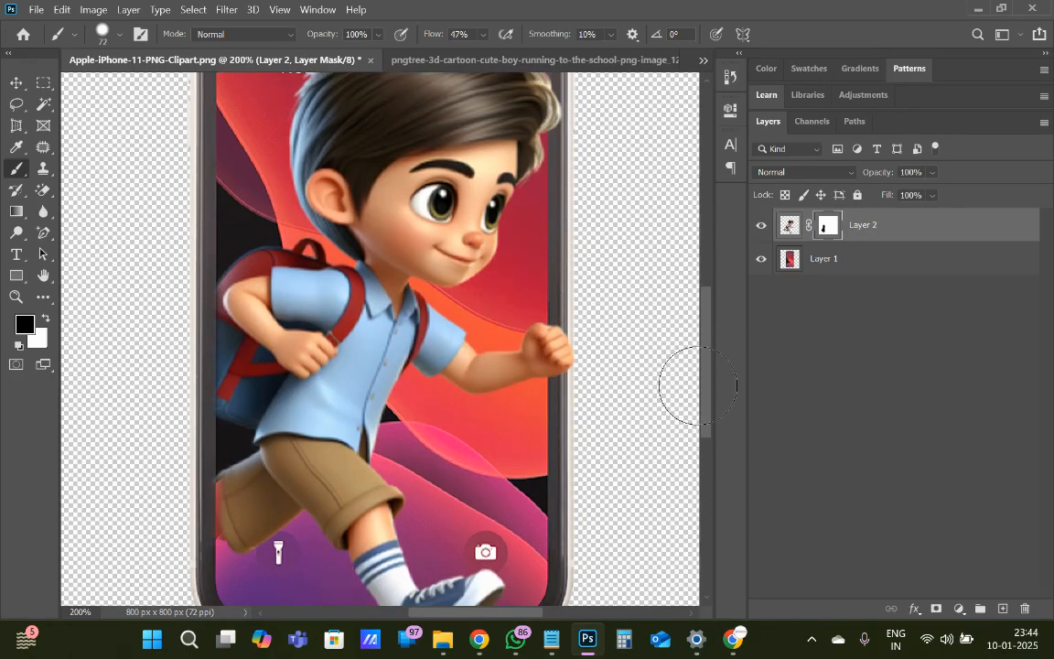
pyautogui.moveTo(709, 400); pyautogui.dragTo(709, 433)
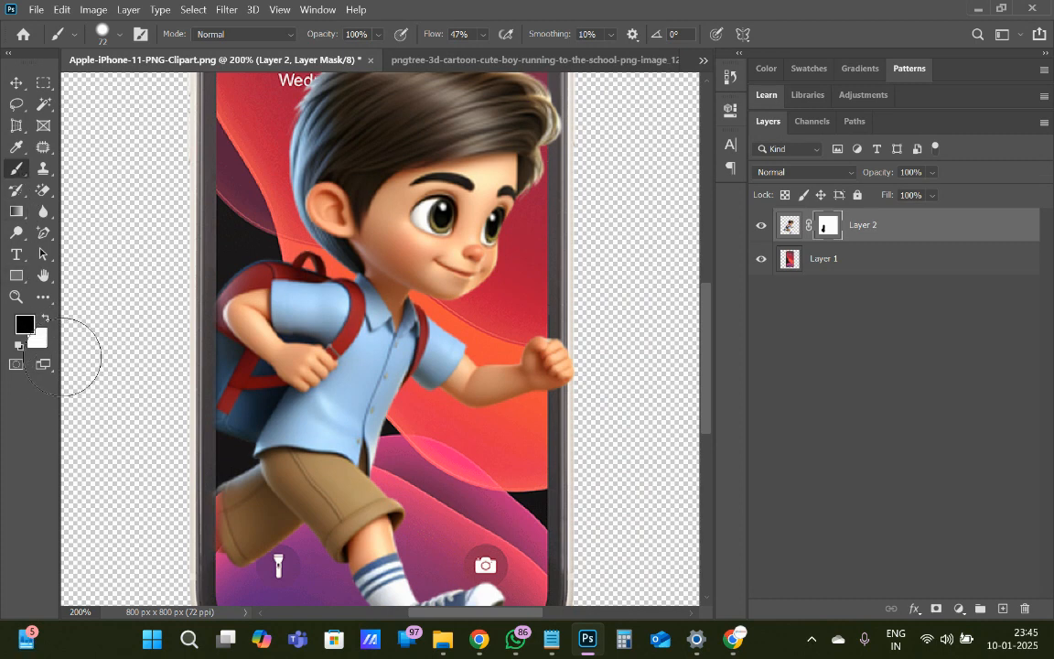
pyautogui.click(47, 318)
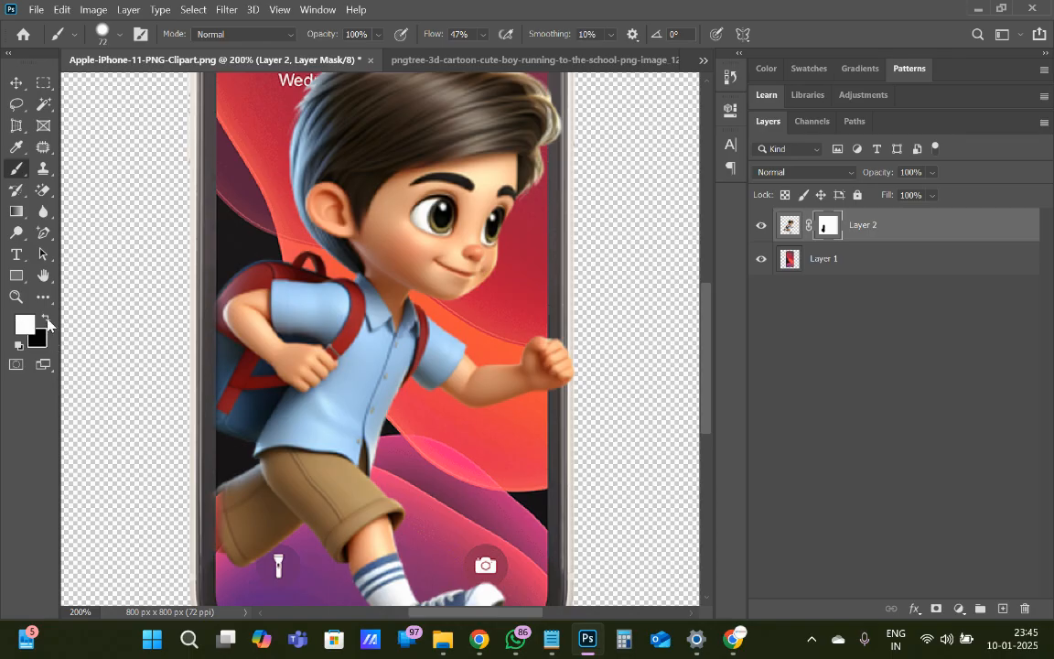
pyautogui.click(47, 318)
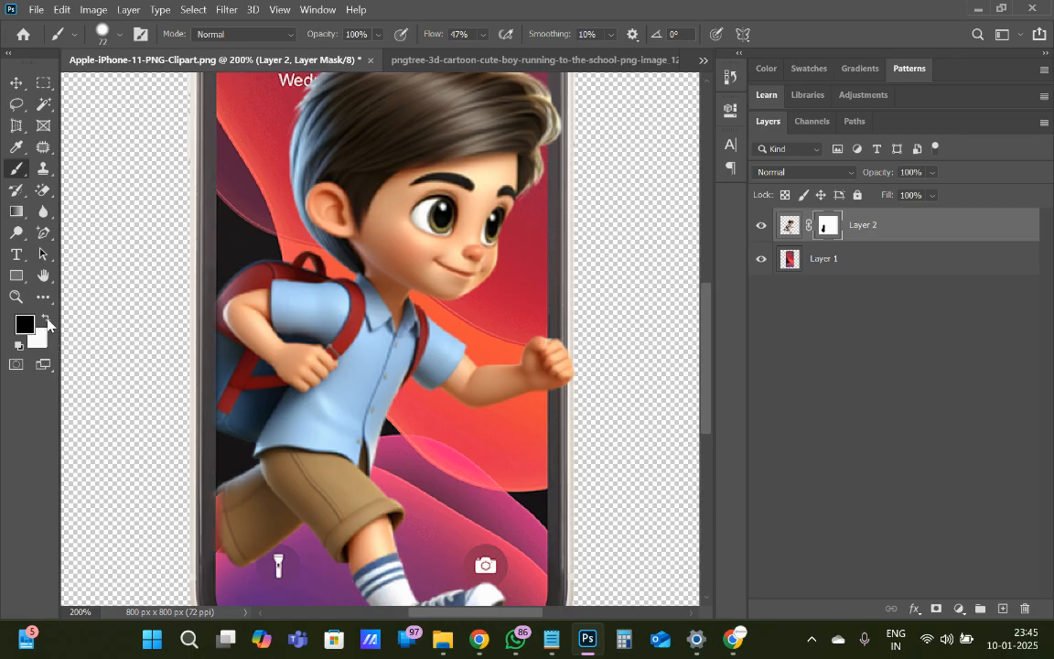
pyautogui.click(47, 318)
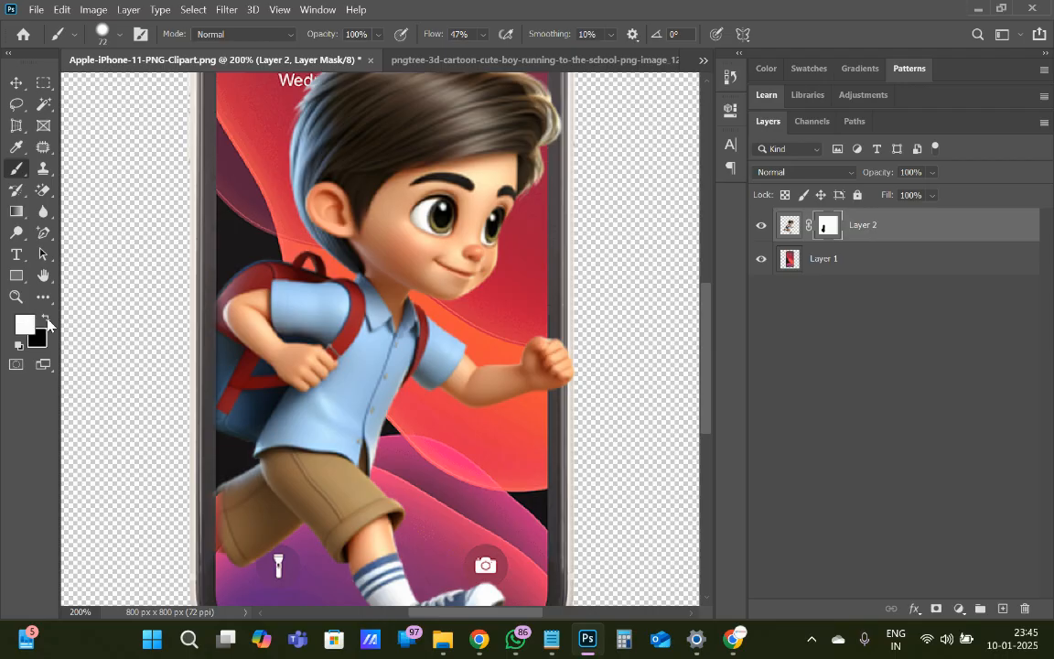
pyautogui.click(47, 318)
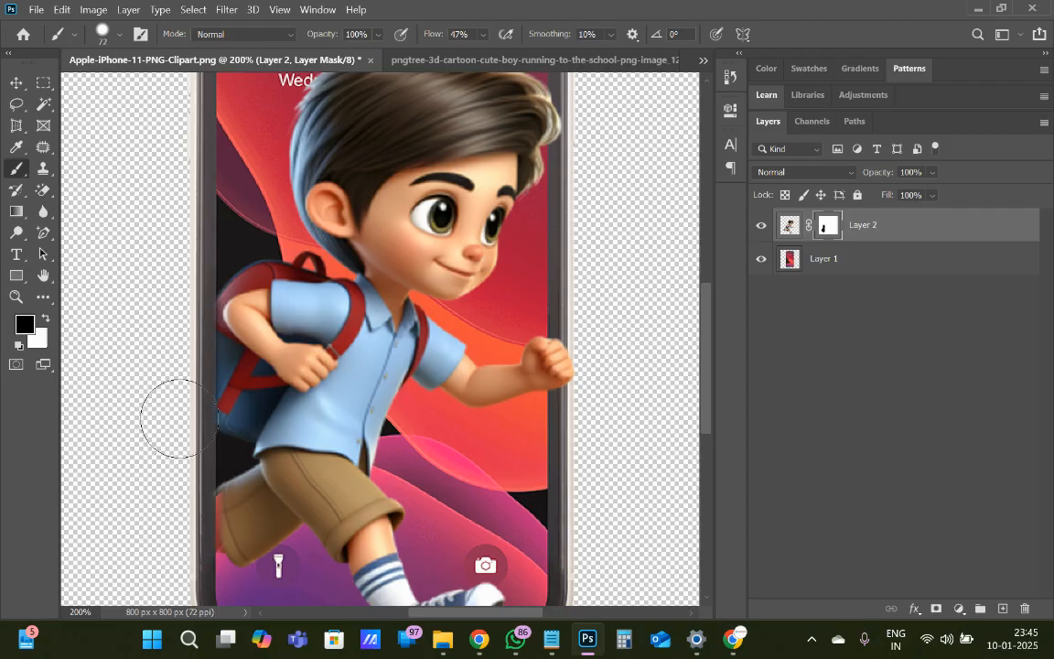
# Export the composite as a JPG at 100% quality to the Downloads folder under the name Apple-iPhone-11-PNG-Clipart
pyautogui.click(36, 10)
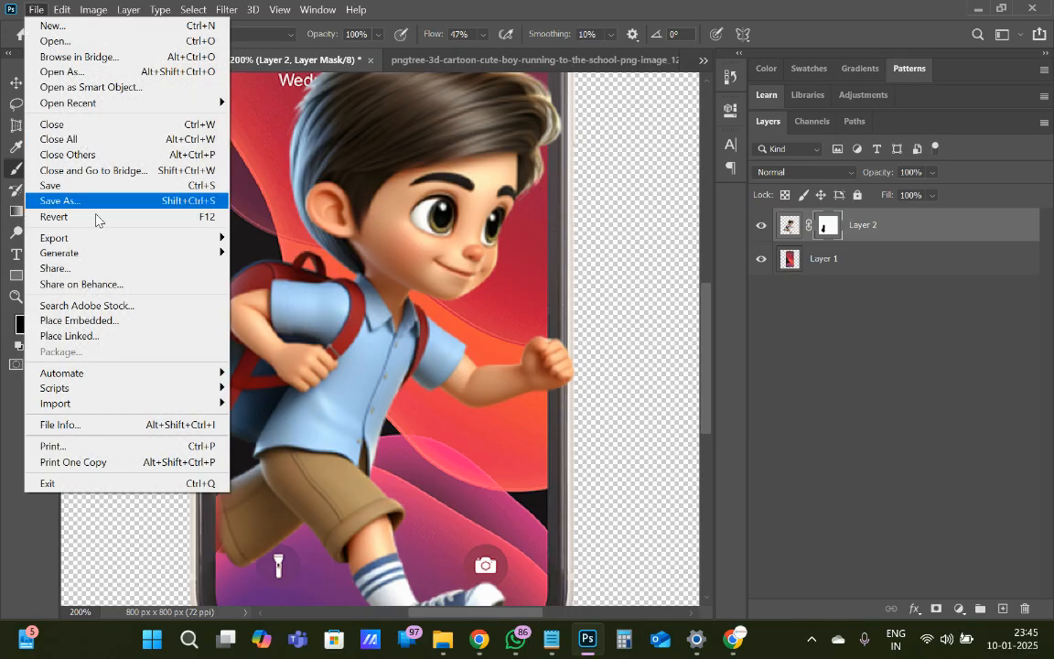
pyautogui.moveTo(111, 240)
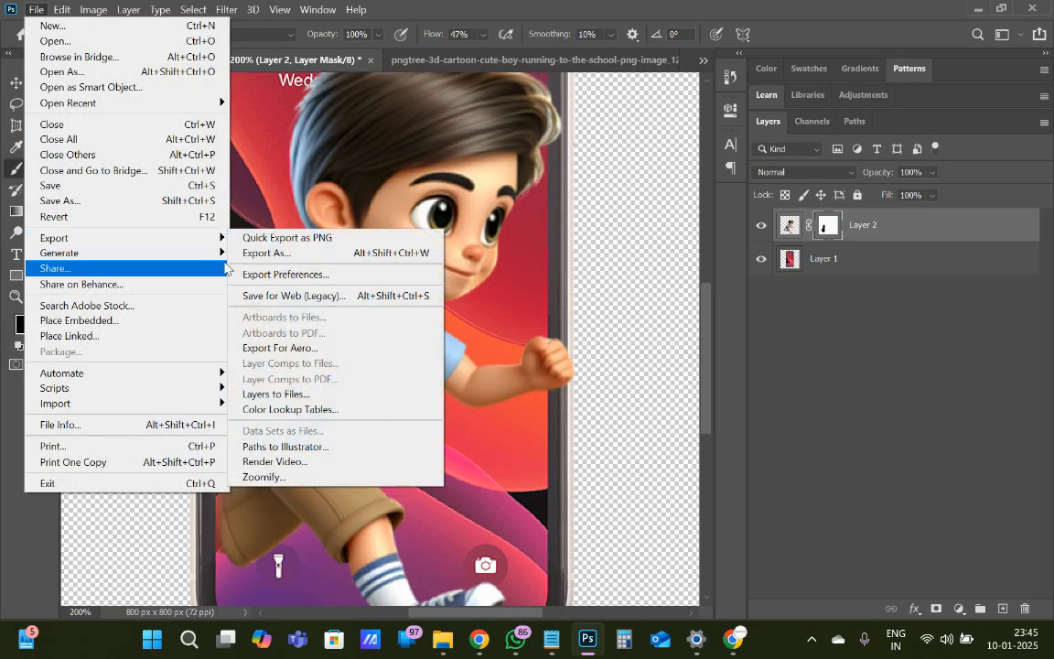
pyautogui.click(298, 264)
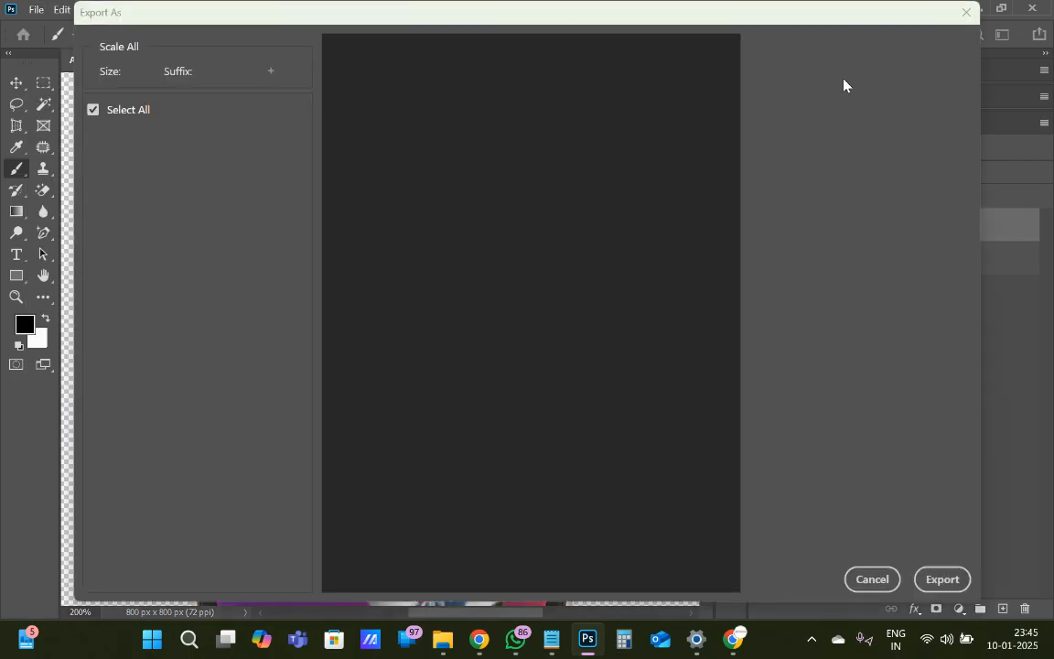
pyautogui.click(875, 77)
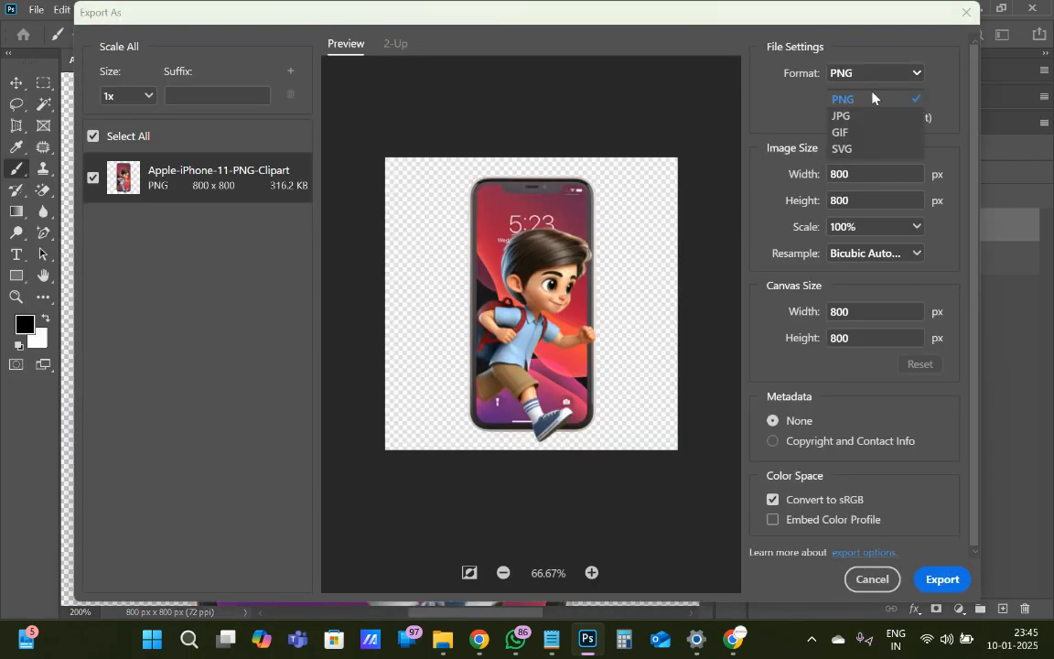
pyautogui.click(842, 116)
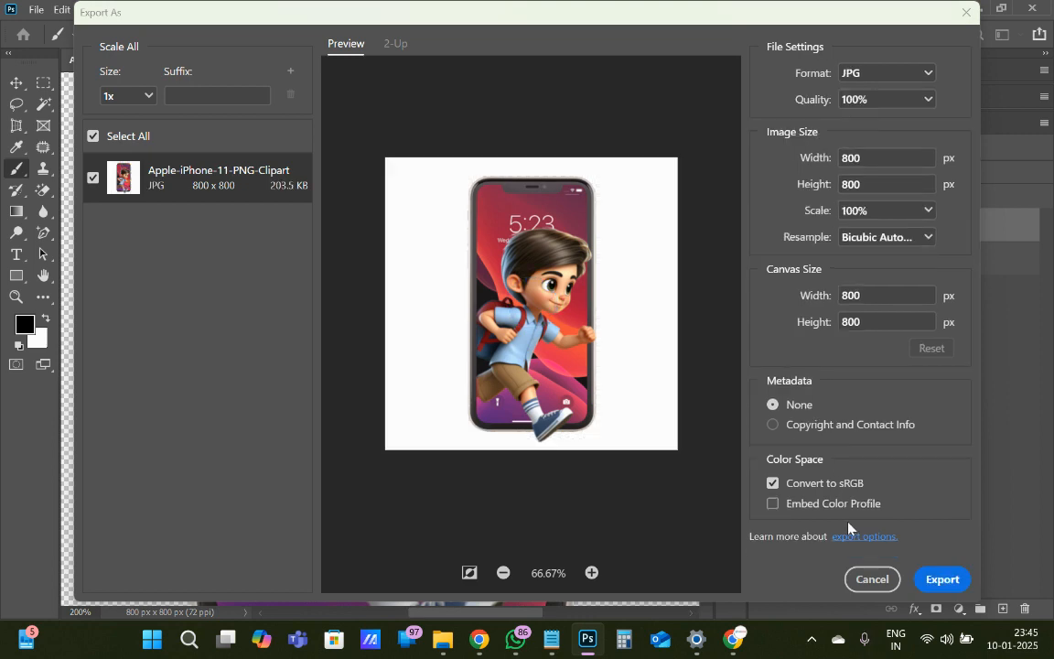
pyautogui.click(942, 581)
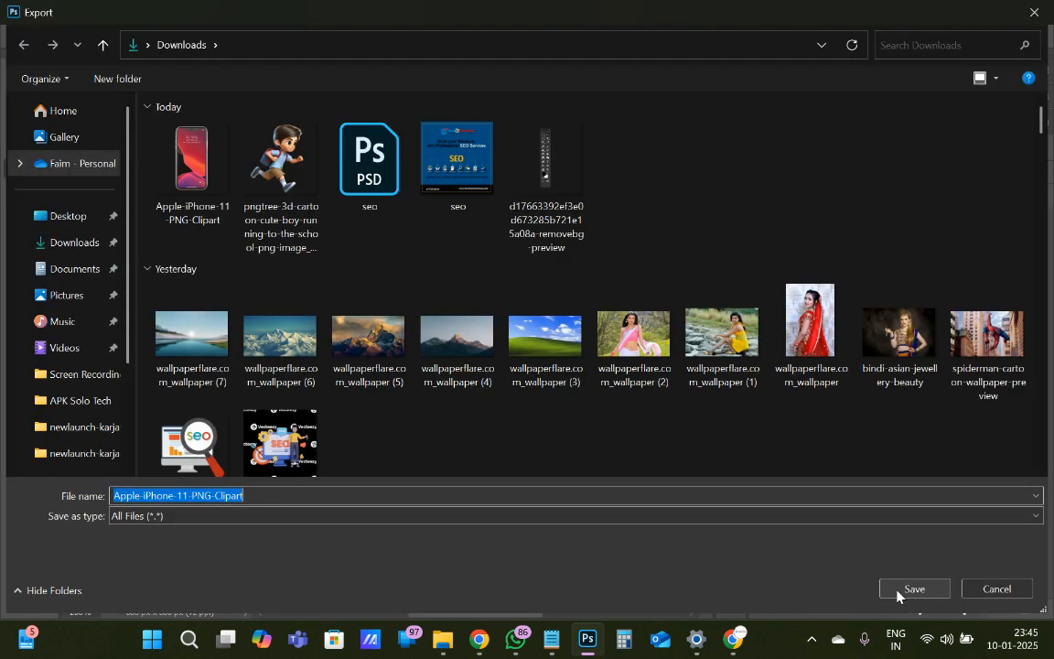
pyautogui.click(898, 591)
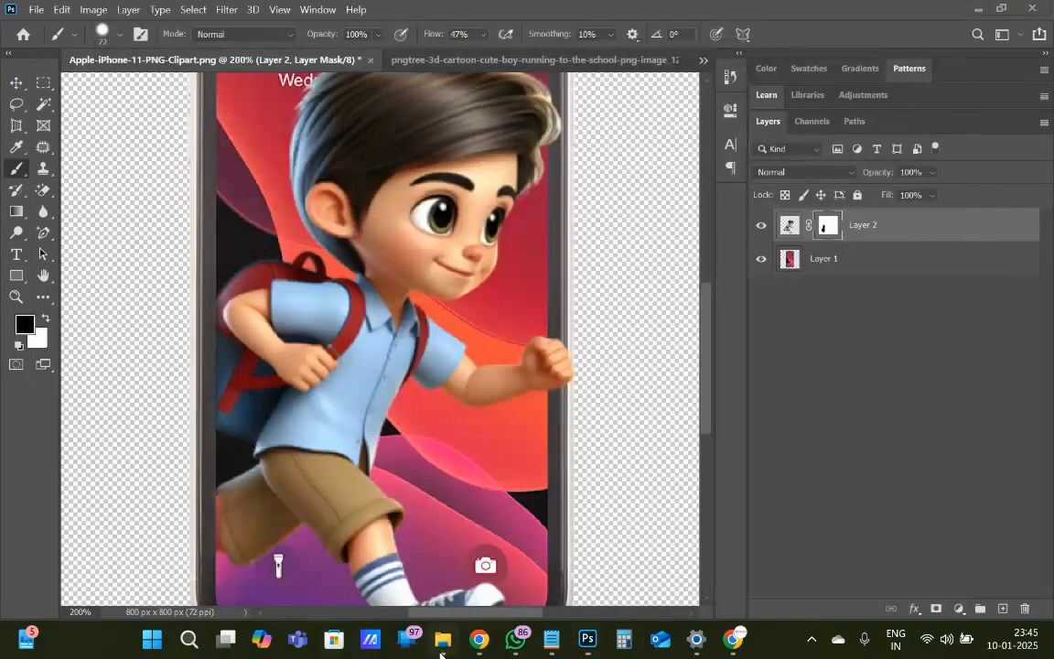
# Open the exported Apple-iPhone-11-PNG-Clipart JPG from Downloads and view it in a maximized image viewer
pyautogui.click(443, 640)
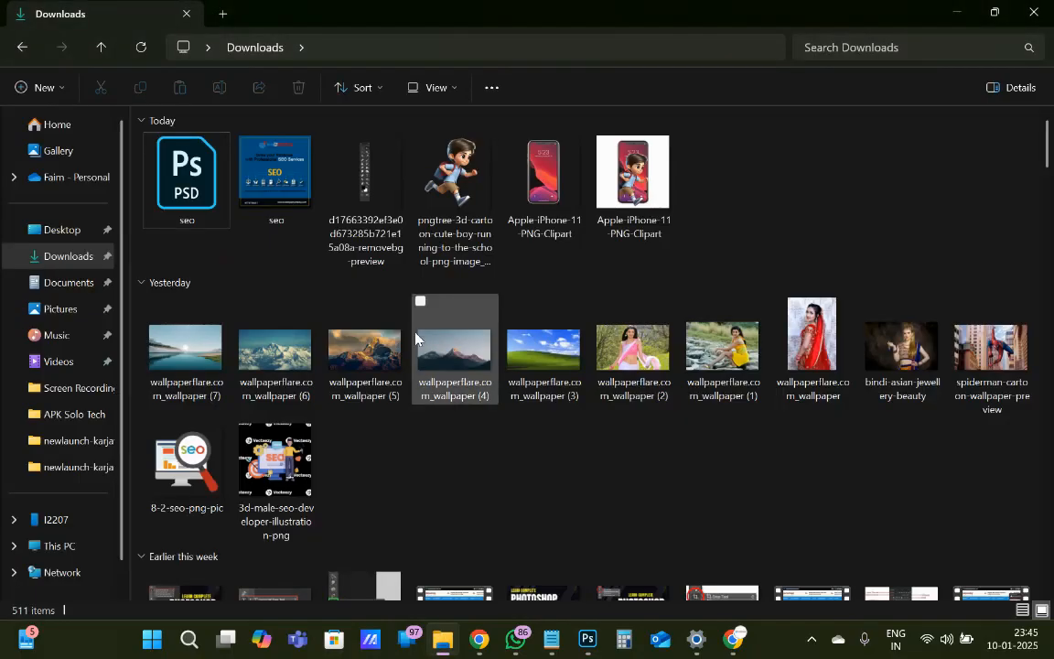
pyautogui.click(635, 183)
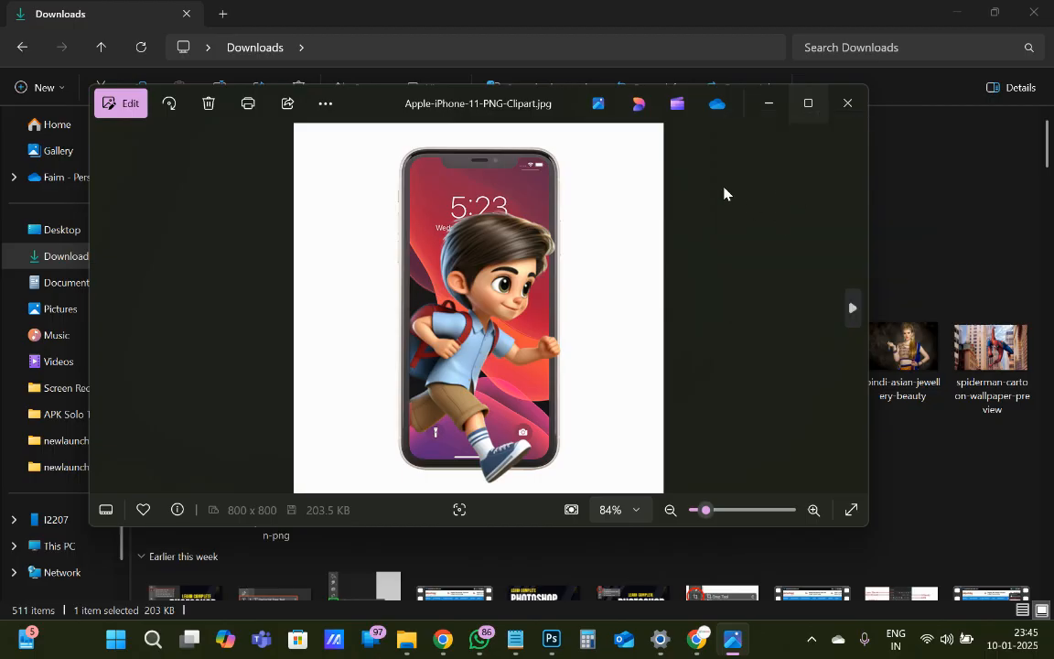
pyautogui.click(806, 111)
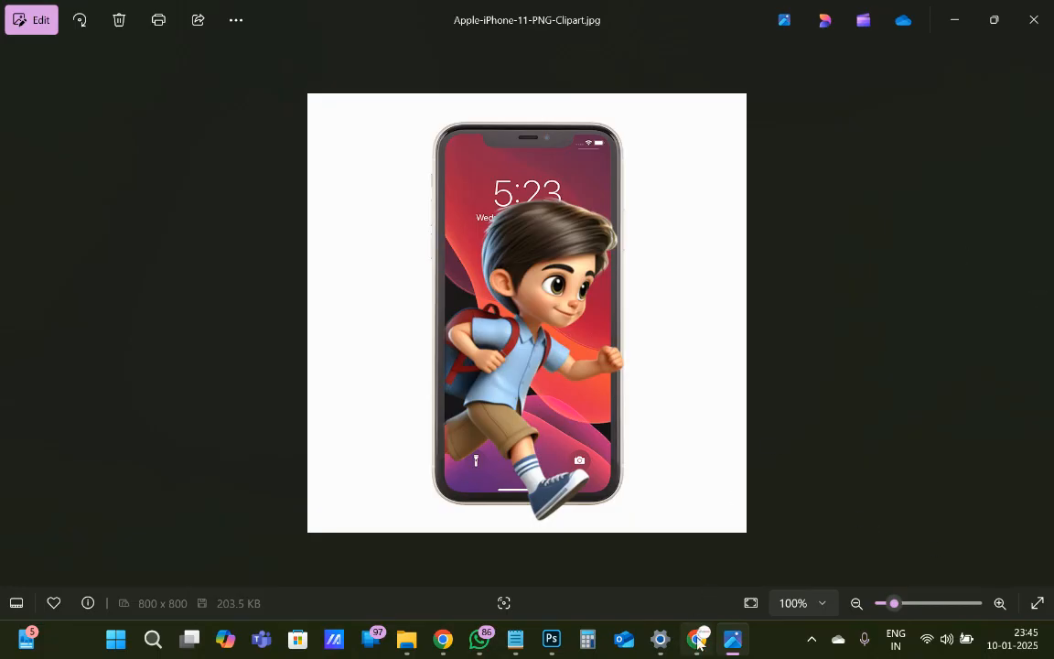
pyautogui.moveTo(698, 639)
pyautogui.click(688, 597)
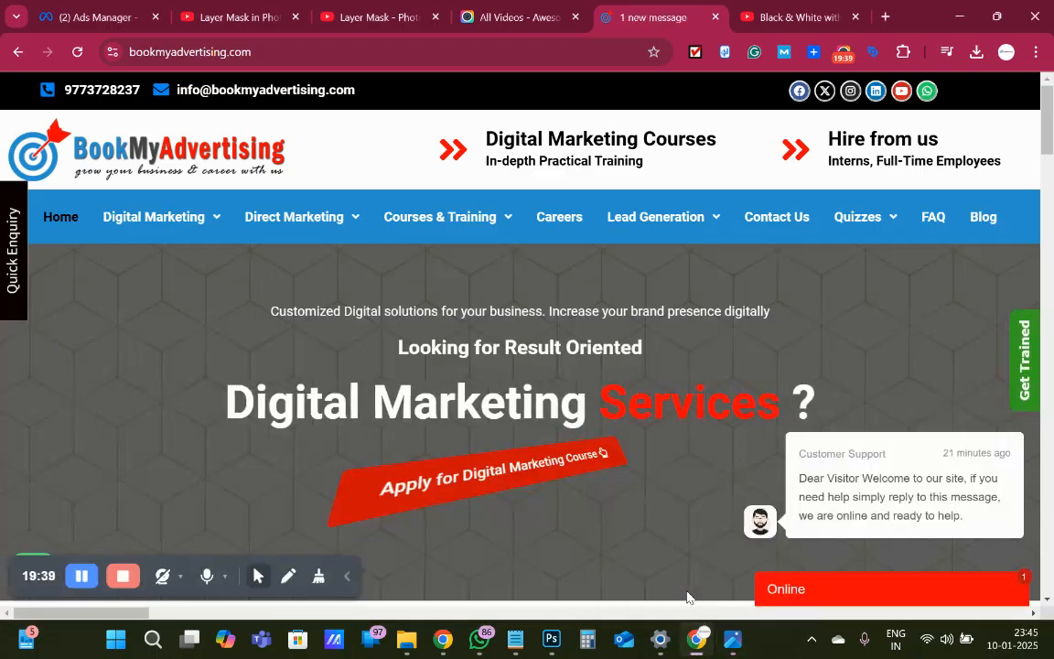